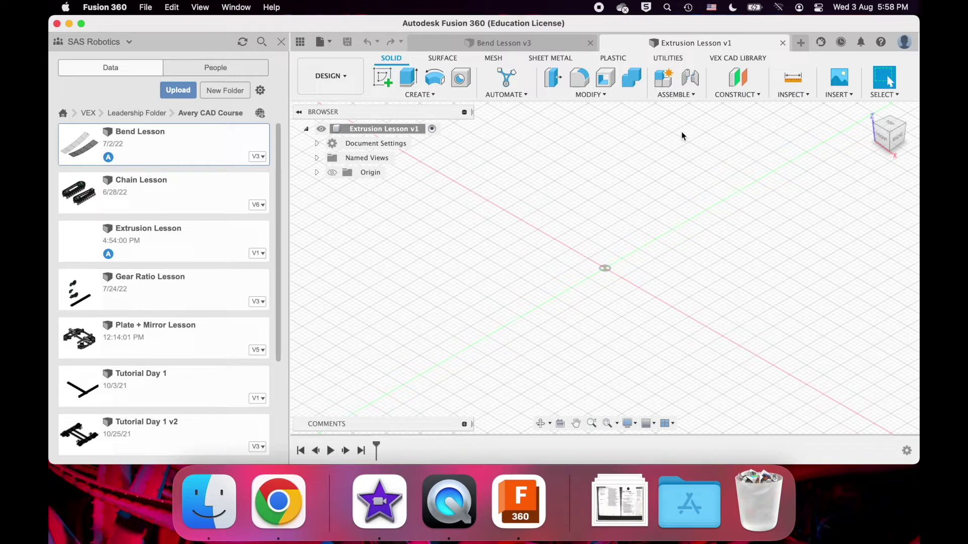
- Browse the VEX project to the Structure folder of the VEX EDR Parts V1 Library
{"action": "left_click", "coordinate": [90, 113]}
{"action": "scroll", "coordinate": [141, 334], "scroll_direction": "down", "scroll_amount": 3}
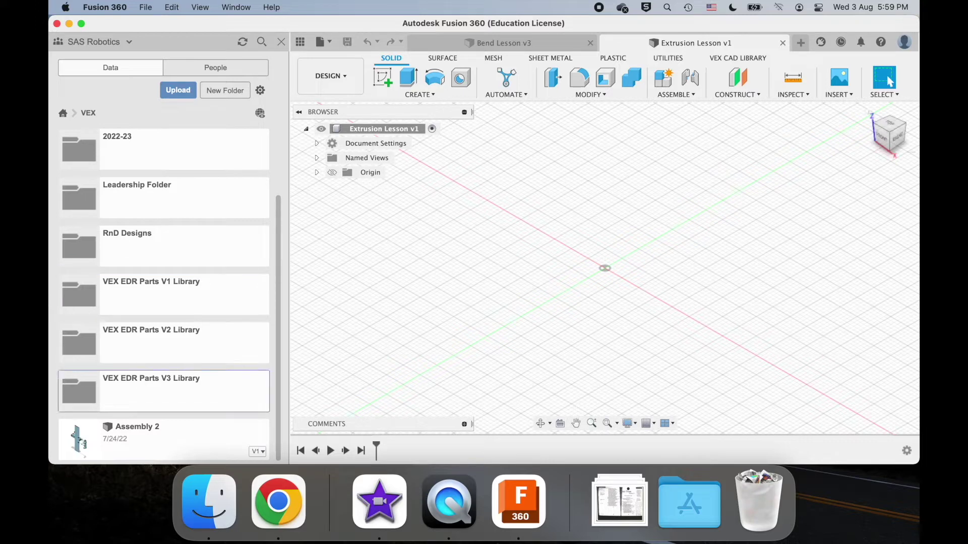
{"action": "left_click", "coordinate": [203, 289]}
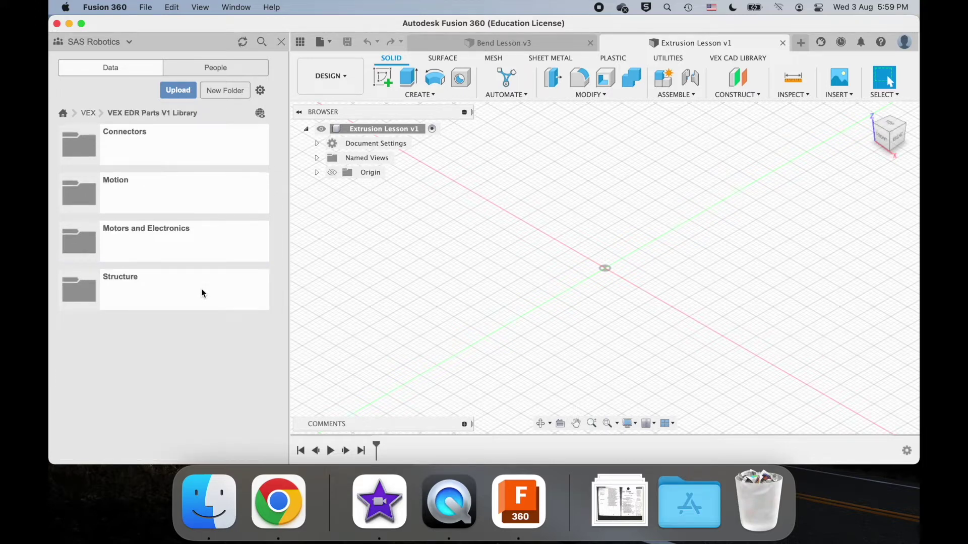
{"action": "left_click", "coordinate": [108, 299]}
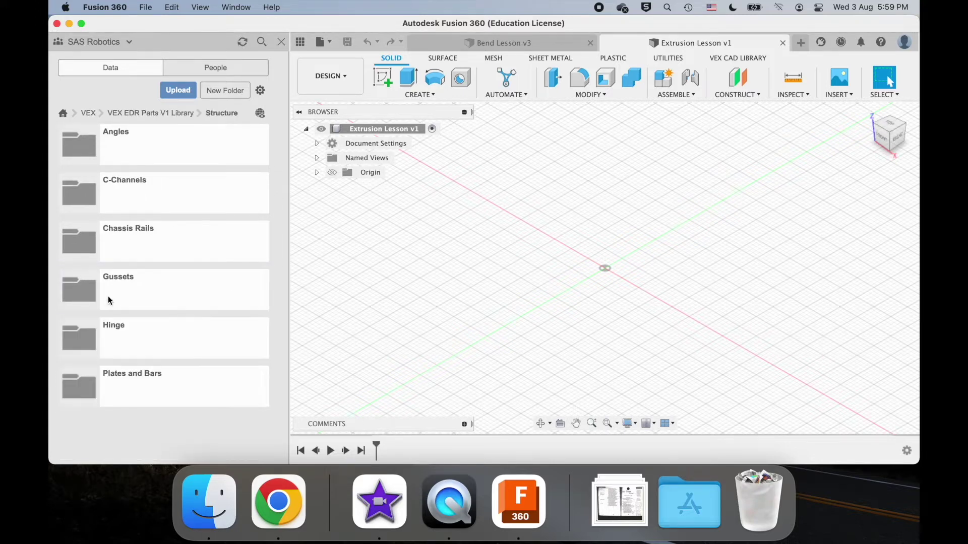
{"action": "left_click", "coordinate": [151, 146]}
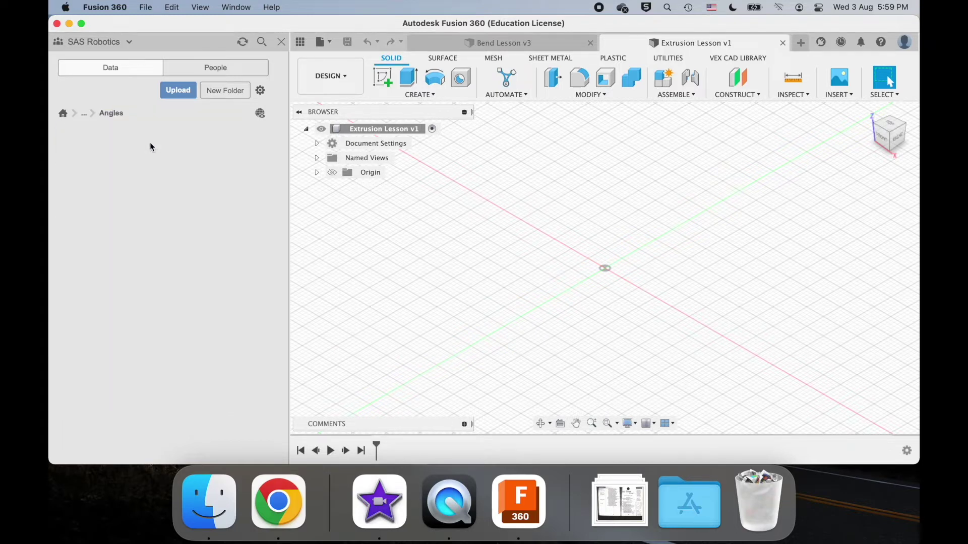
{"action": "left_click", "coordinate": [85, 116]}
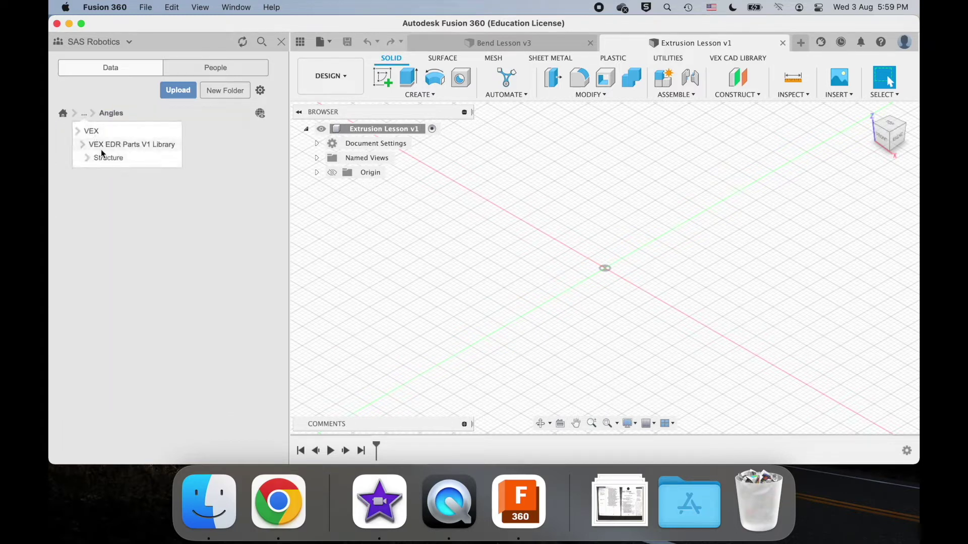
{"action": "left_click", "coordinate": [85, 116]}
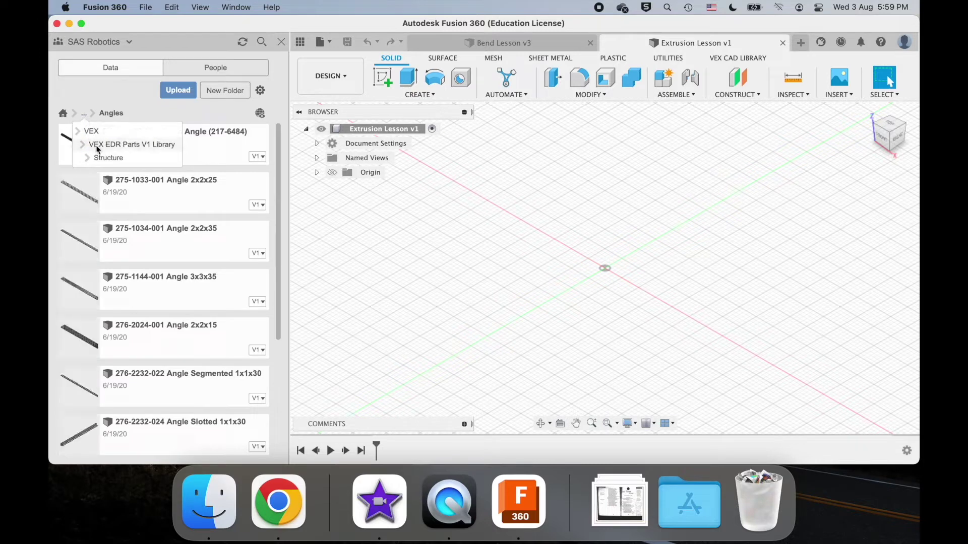
{"action": "left_click", "coordinate": [108, 158]}
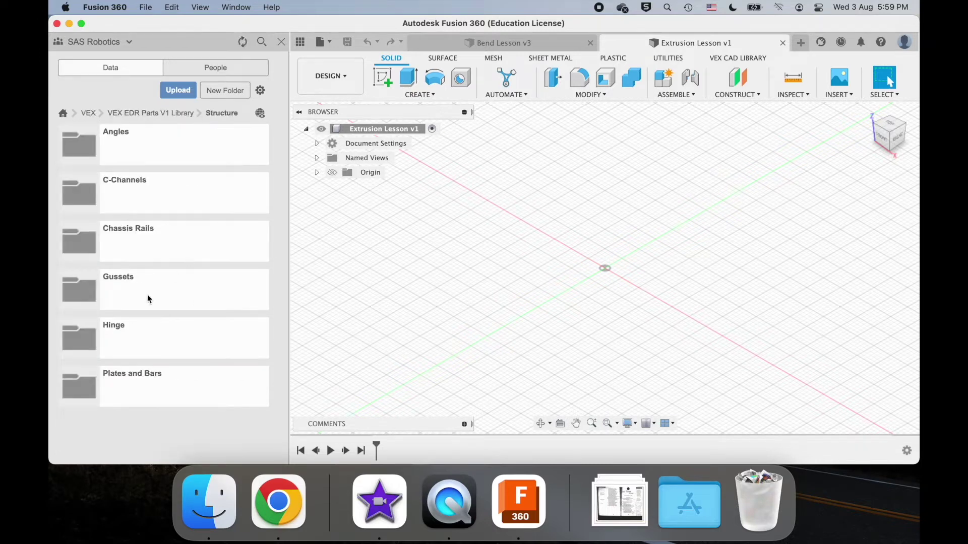
- Open the C-Channels folder in the Structure folder
{"action": "double_click", "coordinate": [146, 199]}
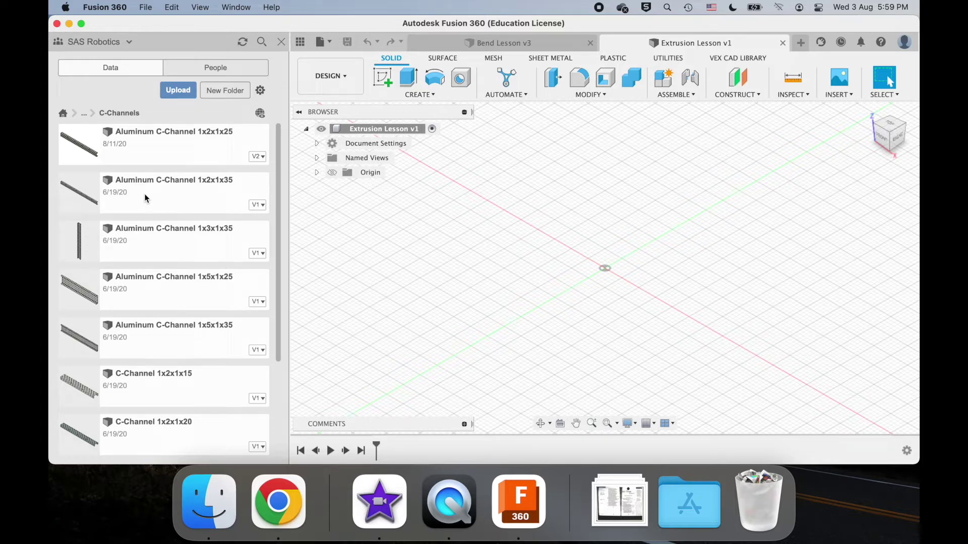
- Open the Aluminum C-Channel 1x2x1x25 part, examine it from both ends, and close it
{"action": "double_click", "coordinate": [143, 149]}
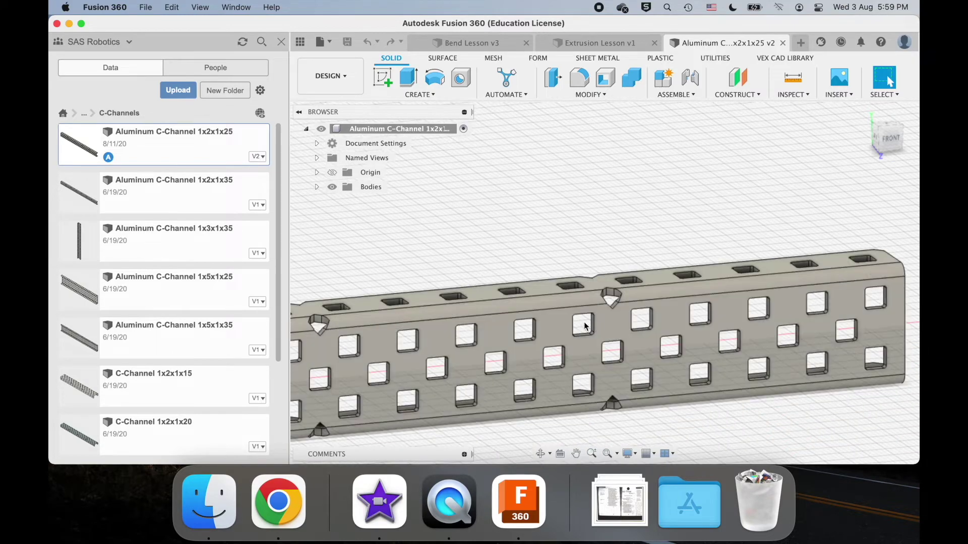
{"action": "scroll", "coordinate": [583, 324], "scroll_direction": "right", "scroll_amount": 10, "text": "shift"}
{"action": "scroll", "coordinate": [583, 324], "scroll_direction": "down", "scroll_amount": 10}
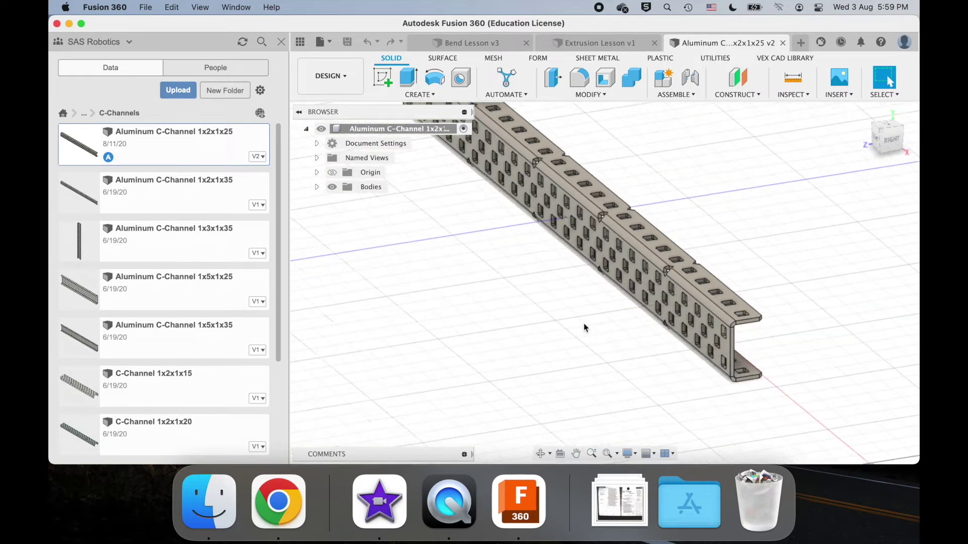
{"action": "scroll", "coordinate": [583, 324], "scroll_direction": "up", "scroll_amount": 4}
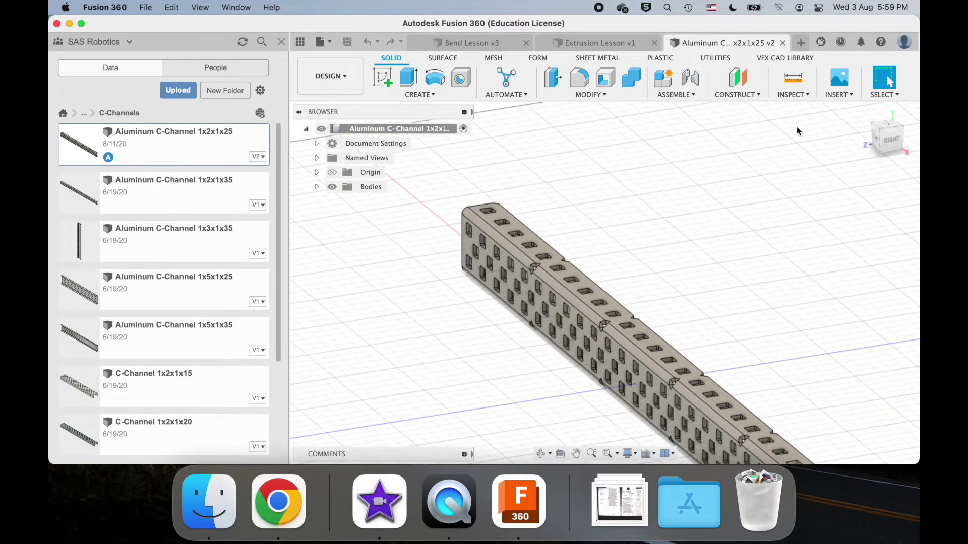
{"action": "left_click", "coordinate": [783, 43]}
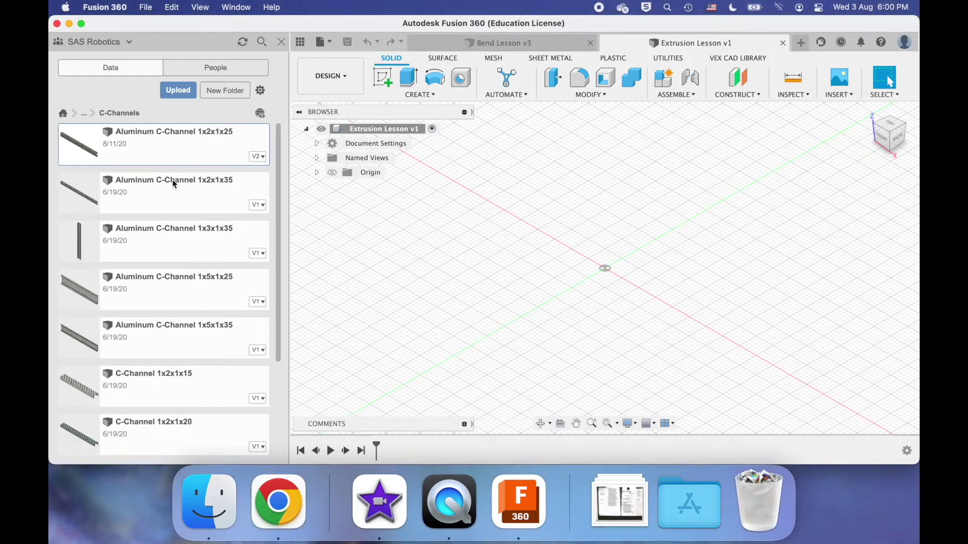
- Insert the Aluminum C-Channel 1x2x1x35 into the Extrusion Lesson design, accepting its default position
{"action": "scroll", "coordinate": [564, 234], "scroll_direction": "down", "scroll_amount": 1}
{"action": "scroll", "coordinate": [564, 235], "scroll_direction": "up", "scroll_amount": 1}
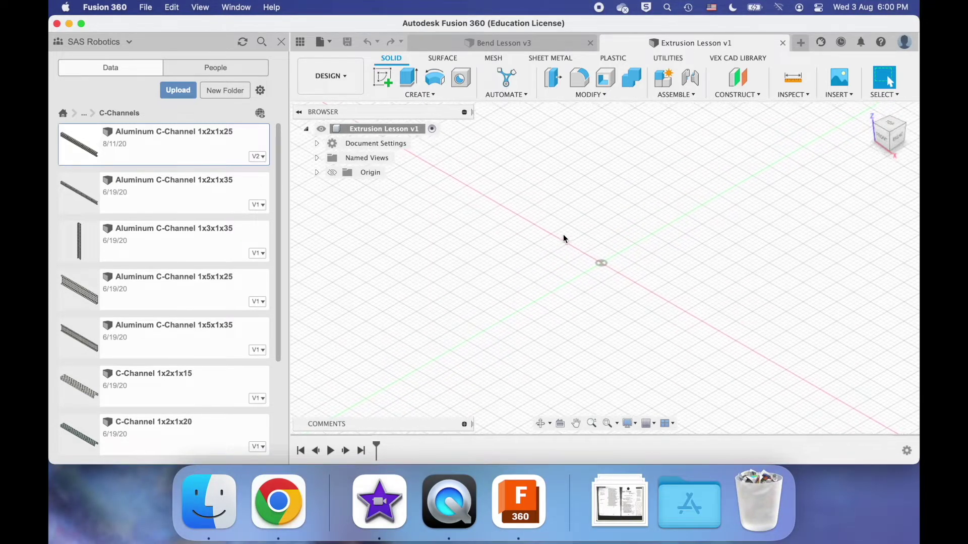
{"action": "right_click", "coordinate": [150, 203]}
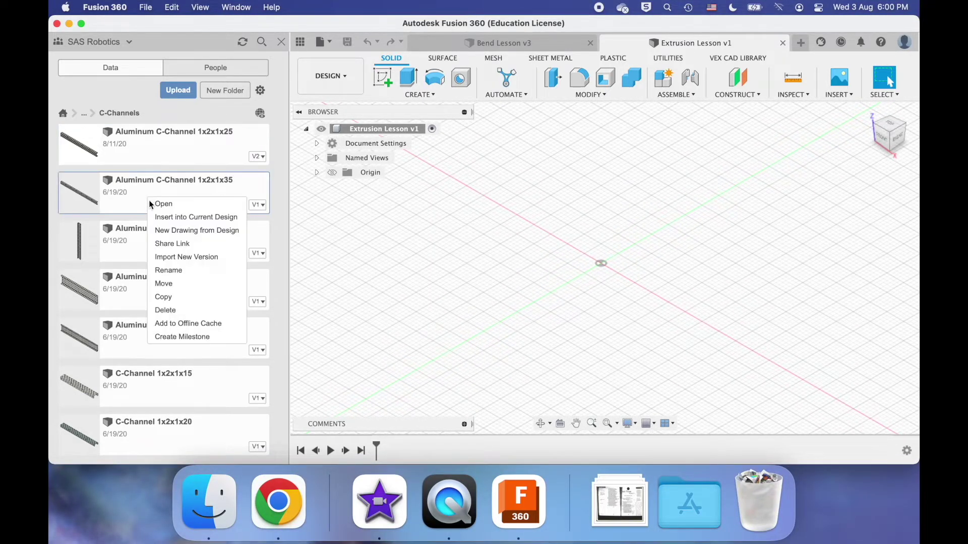
{"action": "left_click", "coordinate": [168, 218]}
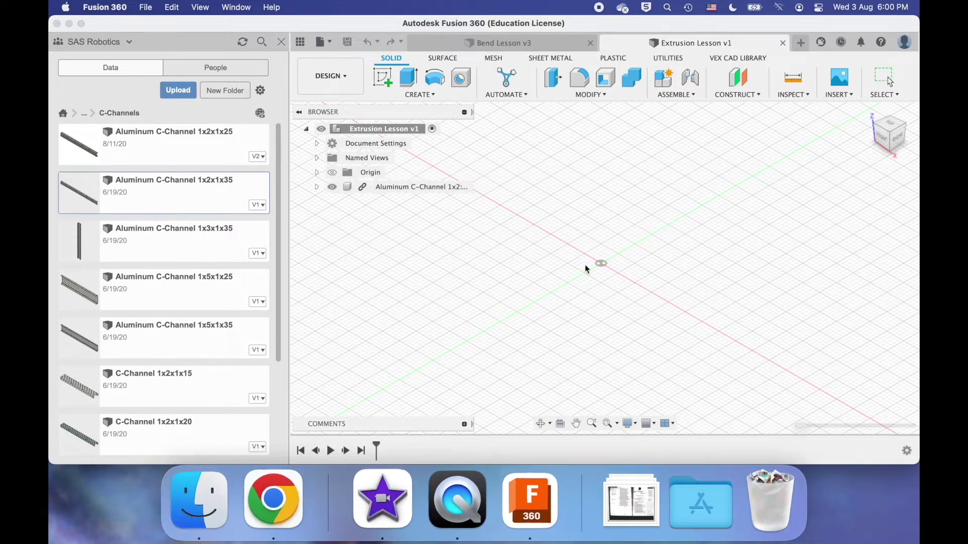
{"action": "scroll", "coordinate": [714, 325], "scroll_direction": "right", "scroll_amount": 5}
{"action": "scroll", "coordinate": [685, 298], "scroll_direction": "right", "scroll_amount": 10, "text": "shift"}
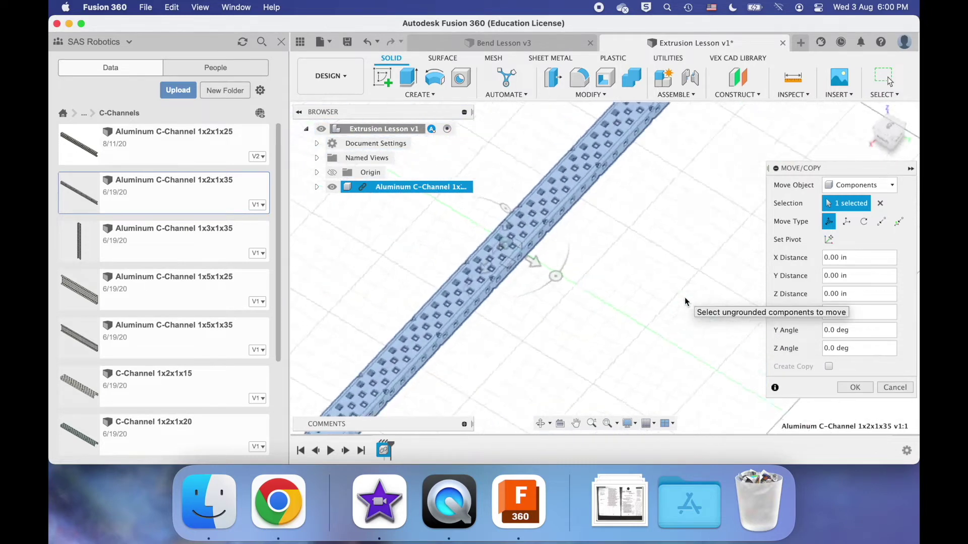
{"action": "scroll", "coordinate": [685, 297], "scroll_direction": "right", "scroll_amount": 5, "text": "shift"}
{"action": "scroll", "coordinate": [685, 297], "scroll_direction": "left", "scroll_amount": 5}
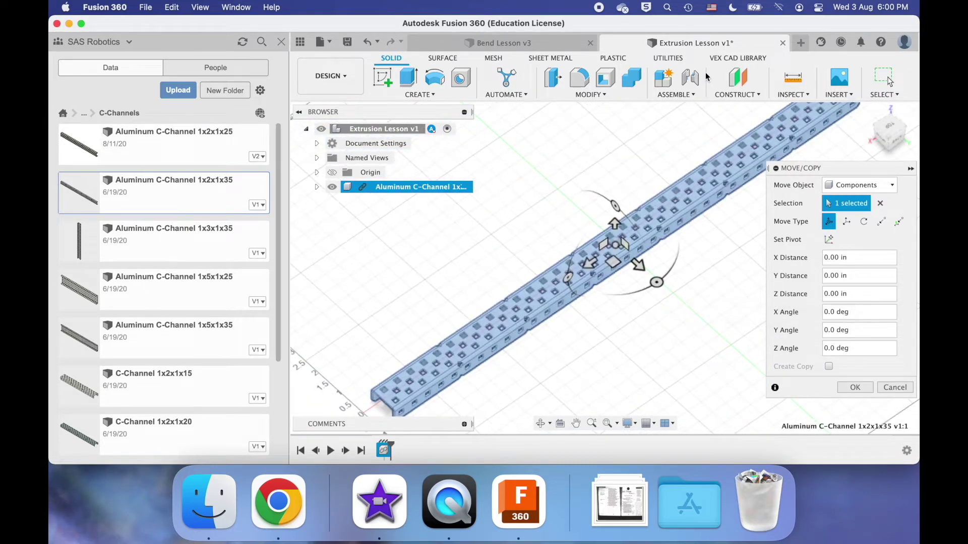
{"action": "scroll", "coordinate": [682, 229], "scroll_direction": "down", "scroll_amount": 5, "text": "shift"}
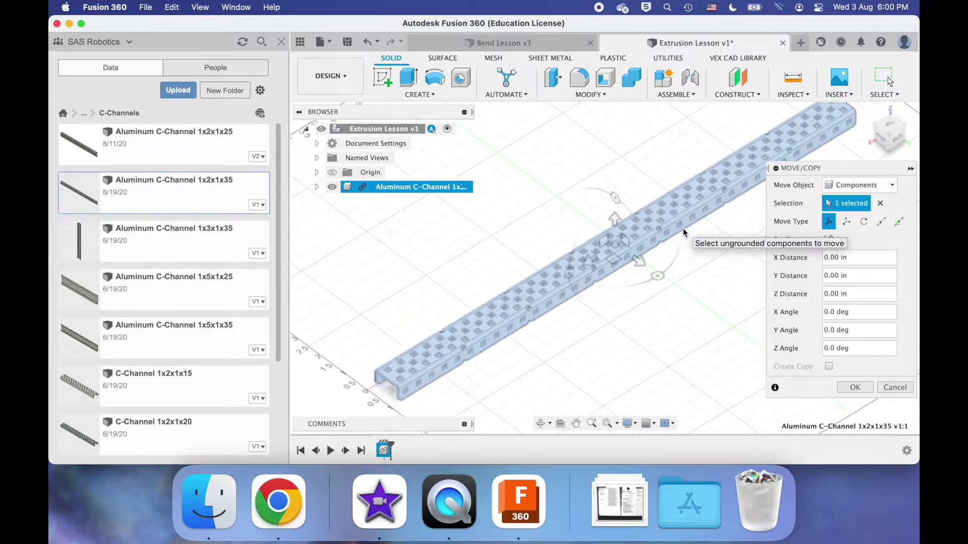
{"action": "scroll", "coordinate": [683, 230], "scroll_direction": "down", "scroll_amount": 3, "text": "shift"}
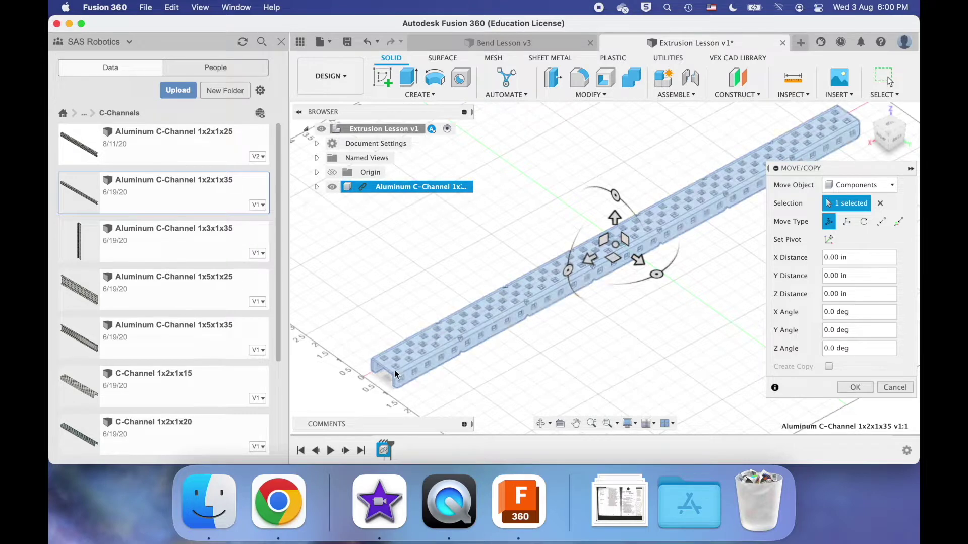
{"action": "left_click", "coordinate": [855, 388]}
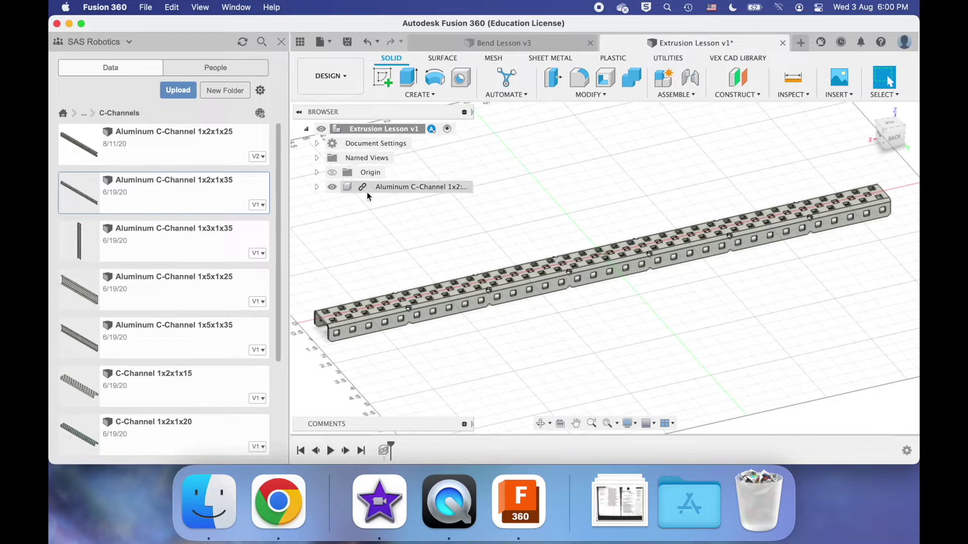
{"action": "double_click", "coordinate": [436, 313]}
{"action": "scroll", "coordinate": [534, 327], "scroll_direction": "up", "scroll_amount": 5, "text": "shift"}
{"action": "left_click", "coordinate": [534, 330]}
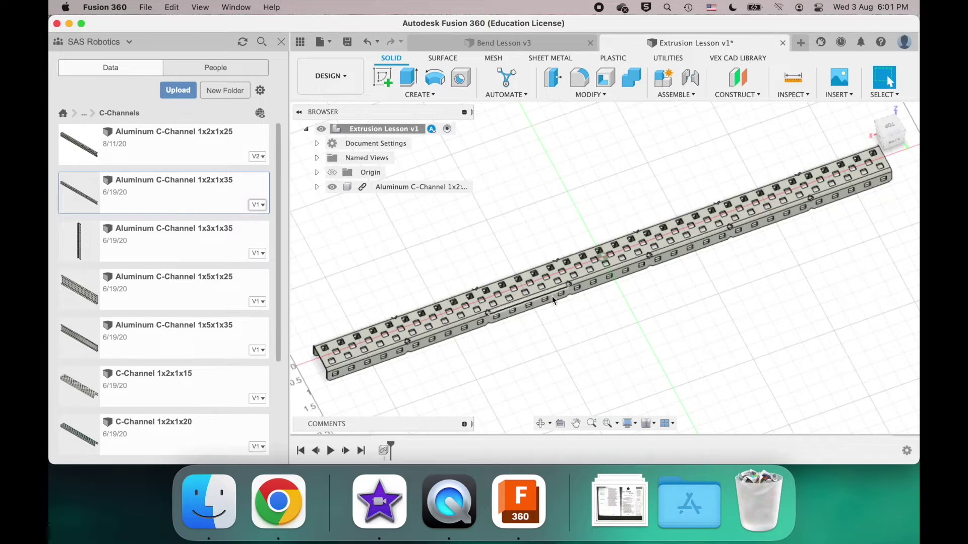
{"action": "scroll", "coordinate": [551, 295], "scroll_direction": "up", "scroll_amount": 5}
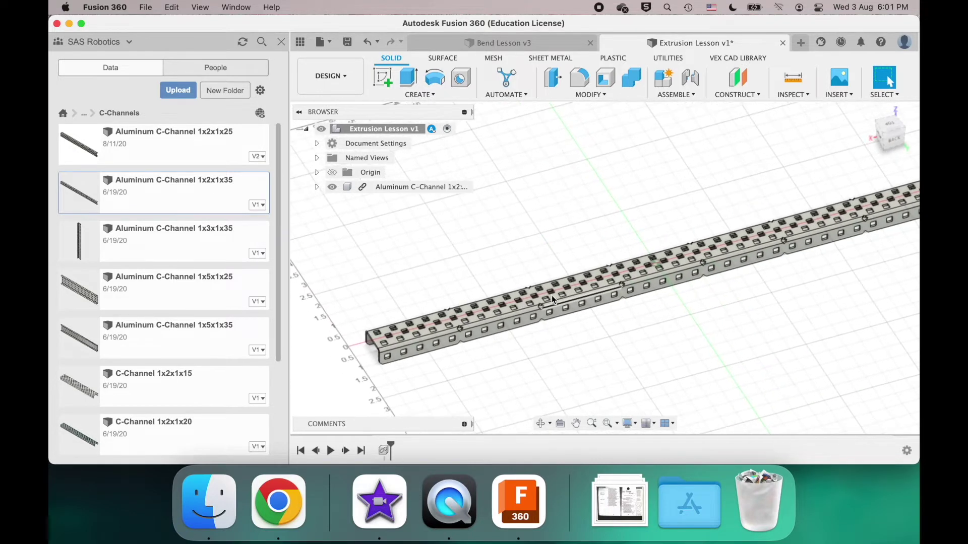
{"action": "scroll", "coordinate": [552, 295], "scroll_direction": "down", "scroll_amount": 3}
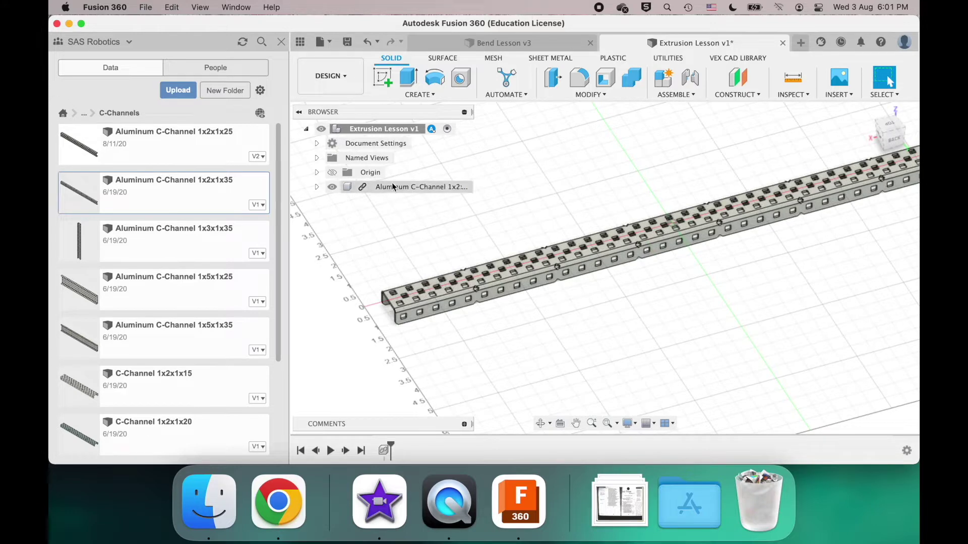
{"action": "left_click", "coordinate": [392, 186]}
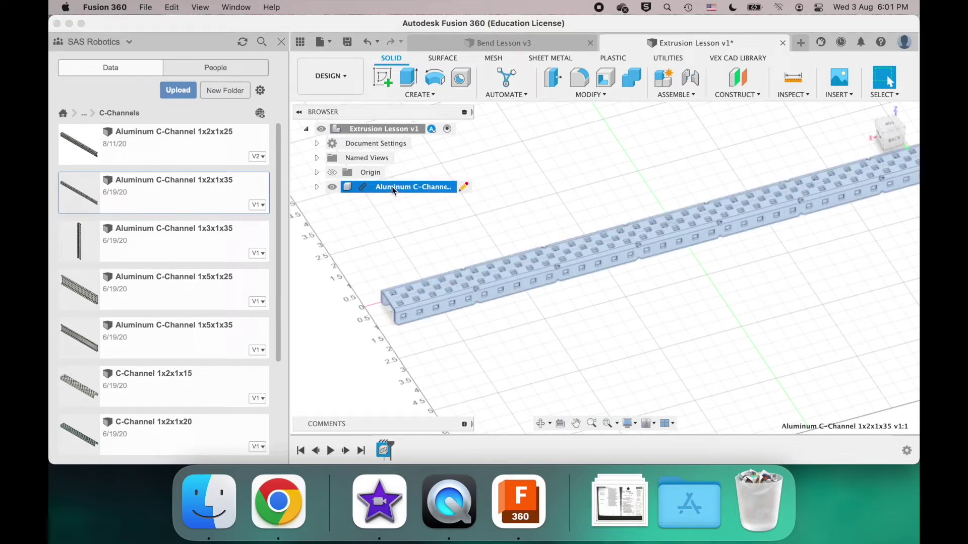
{"action": "right_click", "coordinate": [392, 186]}
{"action": "left_click", "coordinate": [388, 205]}
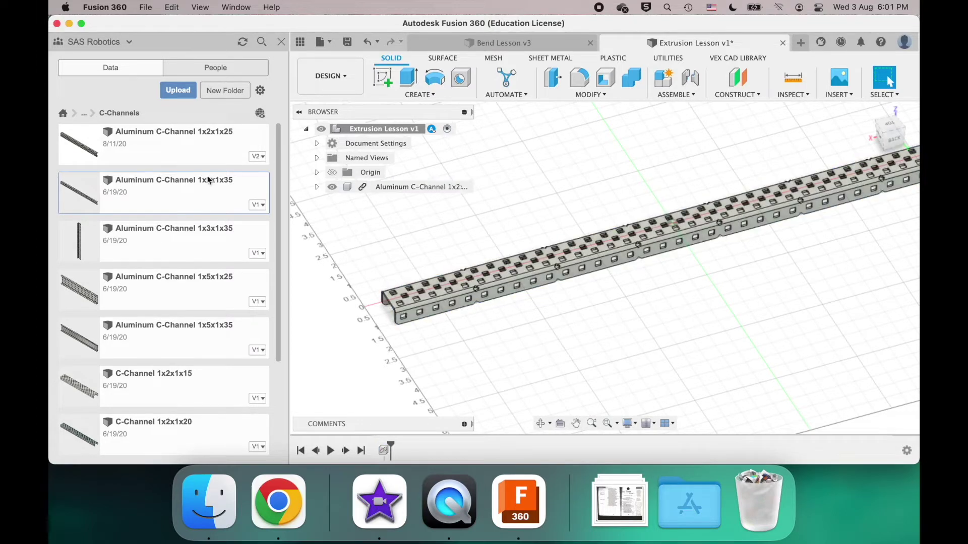
- Insert a second Aluminum C-Channel 1x2x1x35 into the design and offset it by -2.00 in along Y
{"action": "right_click", "coordinate": [188, 180]}
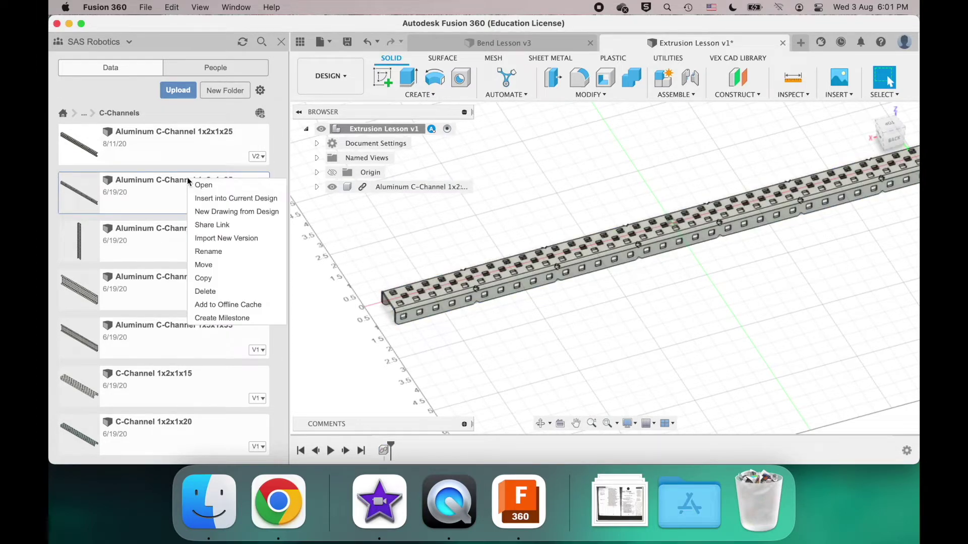
{"action": "left_click", "coordinate": [220, 201]}
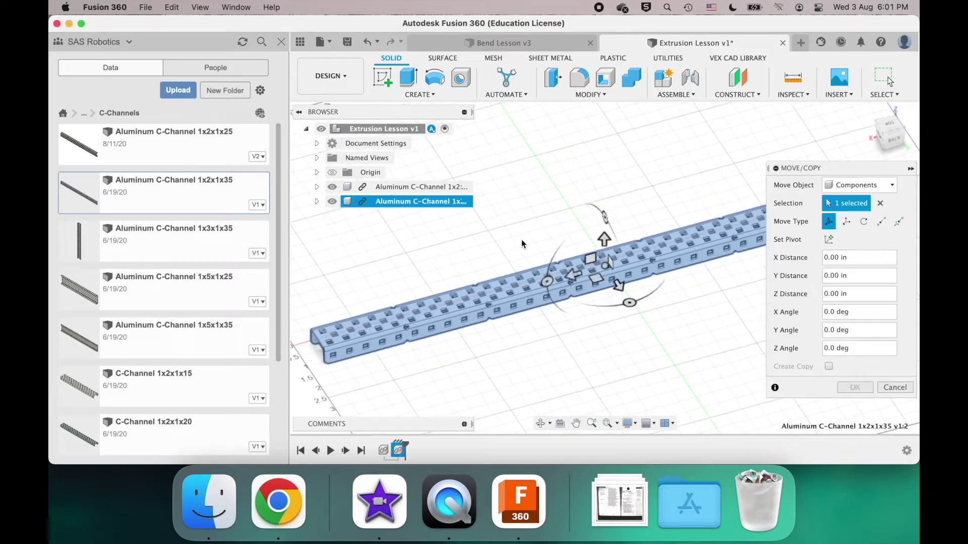
{"action": "scroll", "coordinate": [521, 239], "scroll_direction": "left", "scroll_amount": 5, "text": "shift"}
{"action": "left_click_drag", "start_coordinate": [667, 287], "coordinate": [623, 253]}
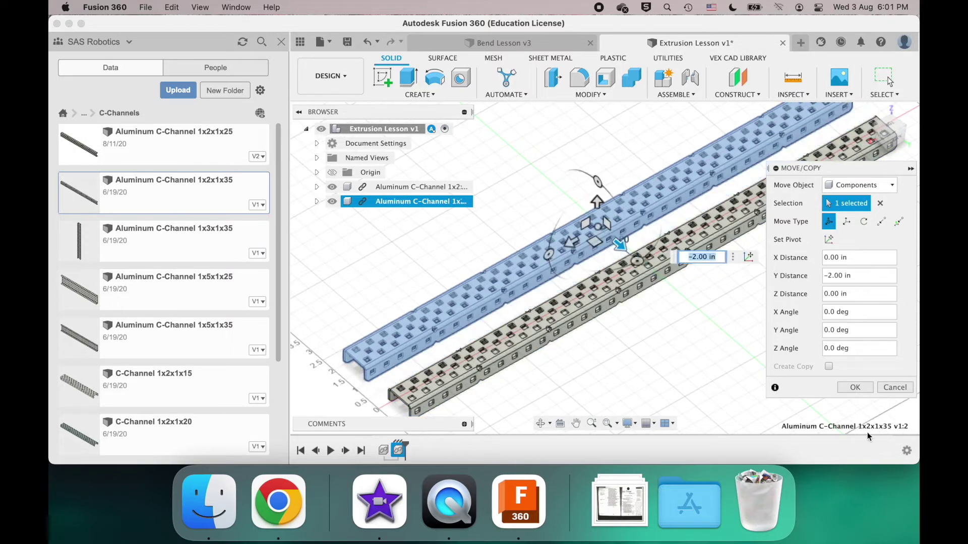
{"action": "left_click", "coordinate": [856, 389]}
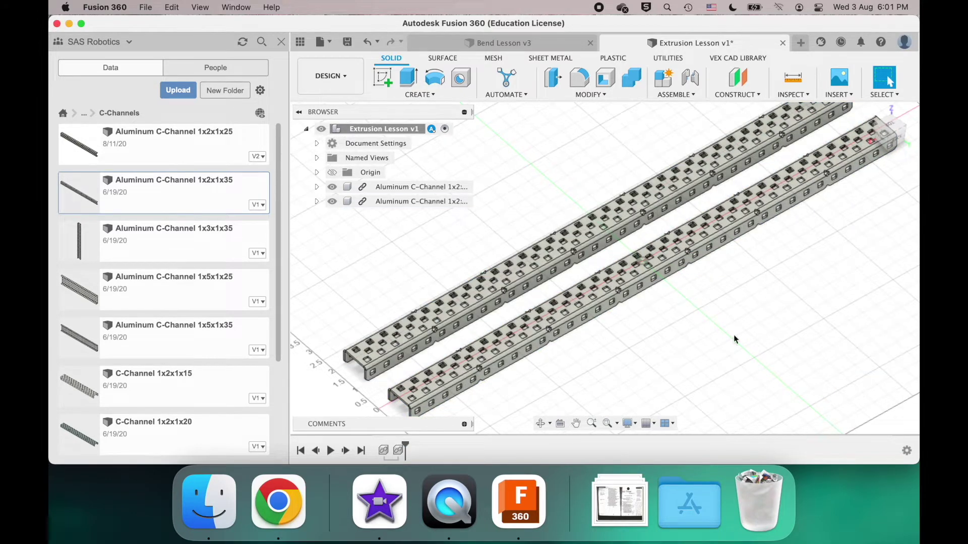
- Break the external link of the first inserted C-channel component
{"action": "right_click", "coordinate": [378, 186]}
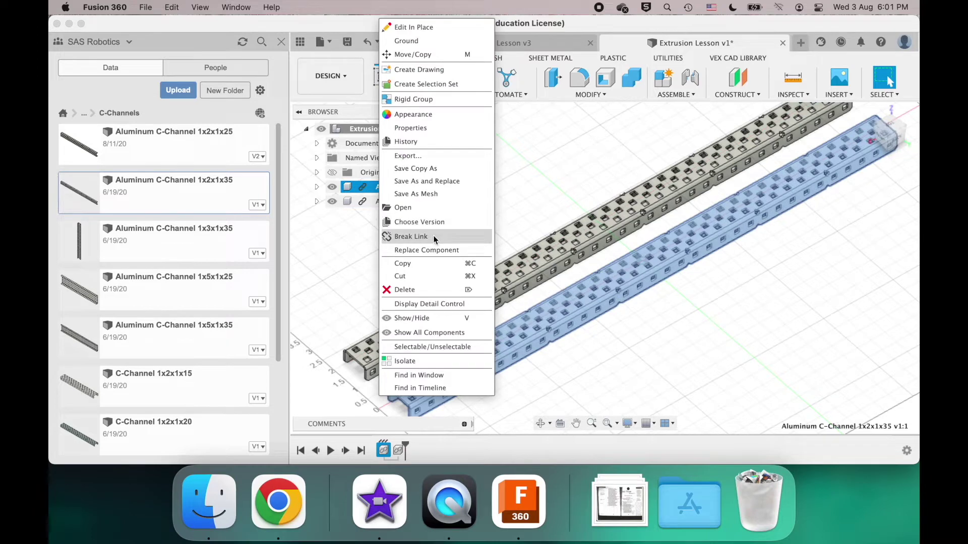
{"action": "left_click", "coordinate": [434, 236]}
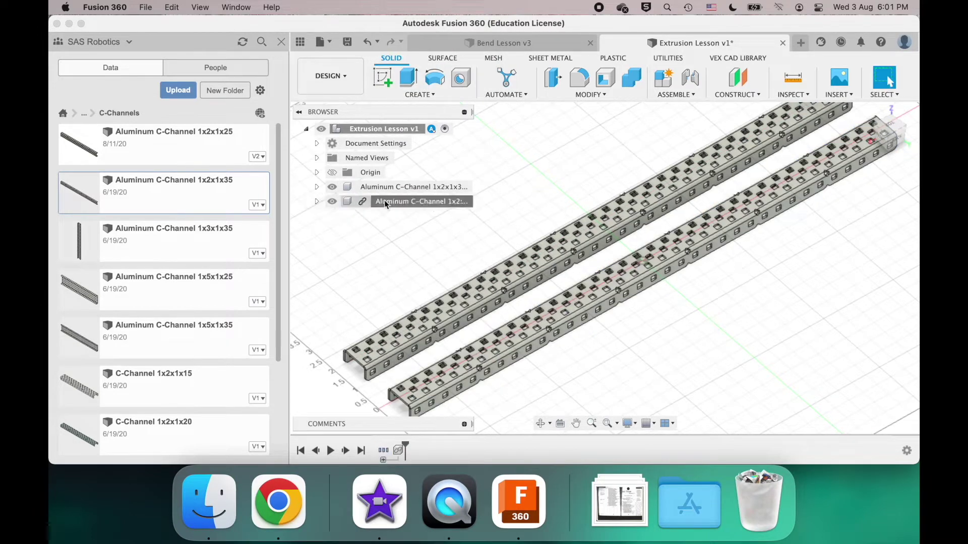
{"action": "middle_click_drag", "start_coordinate": [557, 173], "coordinate": [603, 257], "text": "shift"}
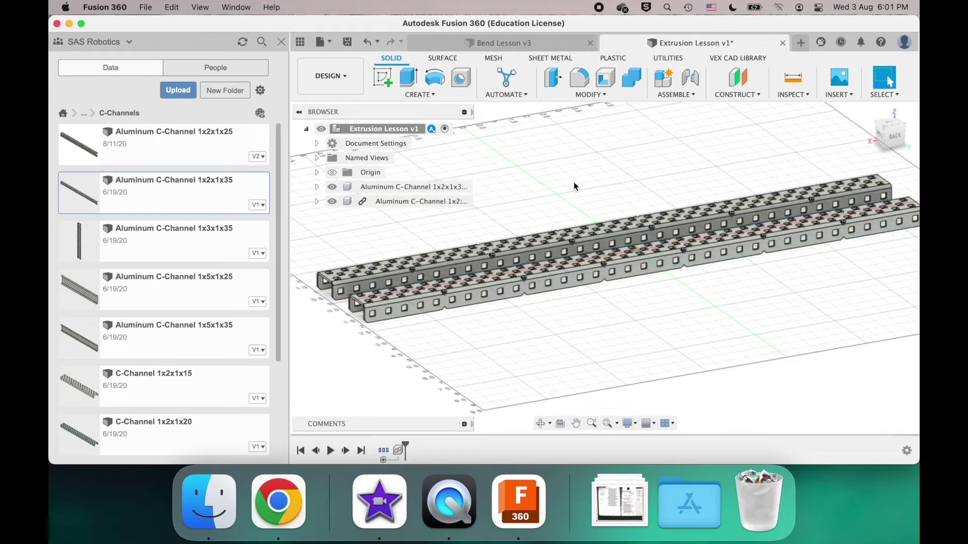
{"action": "scroll", "coordinate": [573, 182], "scroll_direction": "up", "scroll_amount": 5, "text": "shift"}
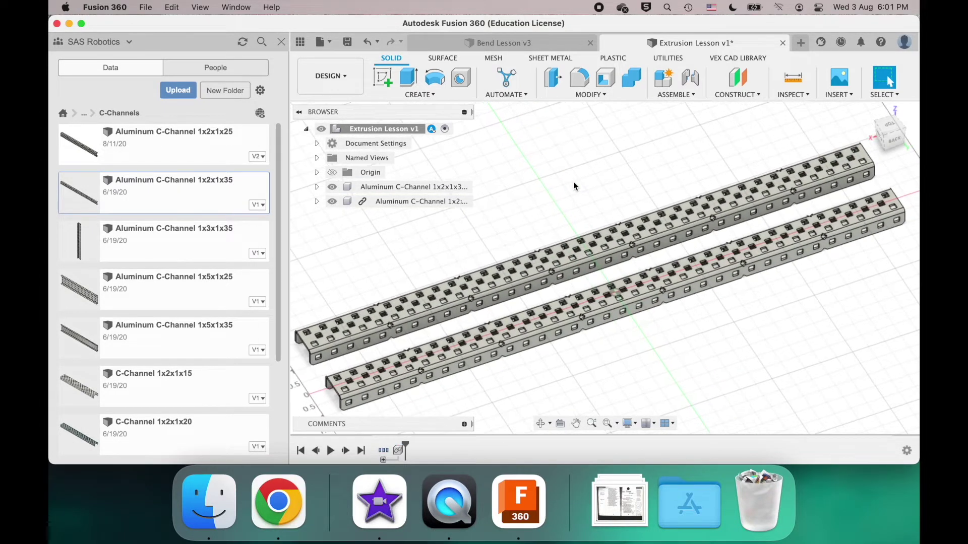
{"action": "scroll", "coordinate": [573, 181], "scroll_direction": "left", "scroll_amount": 2, "text": "shift"}
{"action": "left_click", "coordinate": [569, 323]}
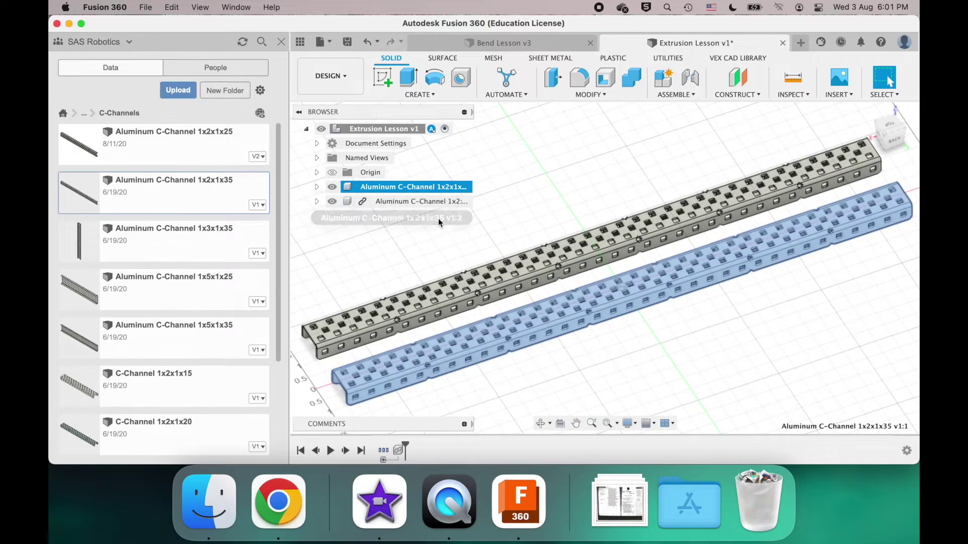
{"action": "left_click", "coordinate": [437, 228]}
{"action": "scroll", "coordinate": [485, 296], "scroll_direction": "down", "scroll_amount": 3}
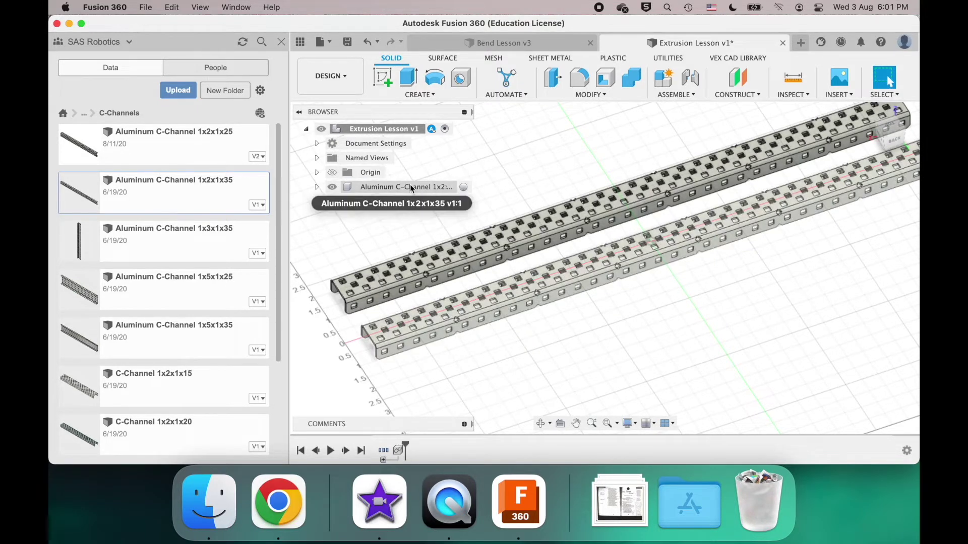
- Paste a copy of the second, still linked C-channel and offset it by -2.00 in along Y
{"action": "left_click", "coordinate": [374, 206]}
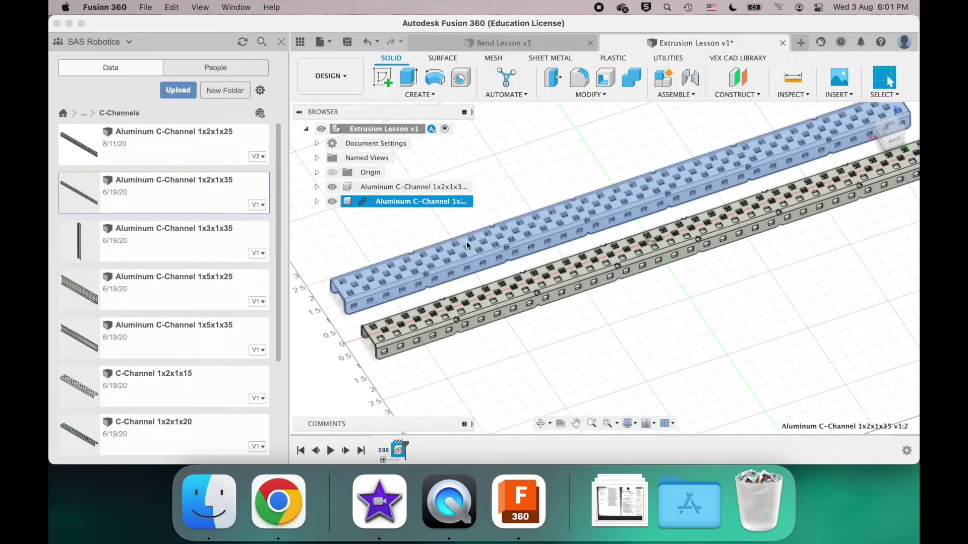
{"action": "key", "text": "super+v"}
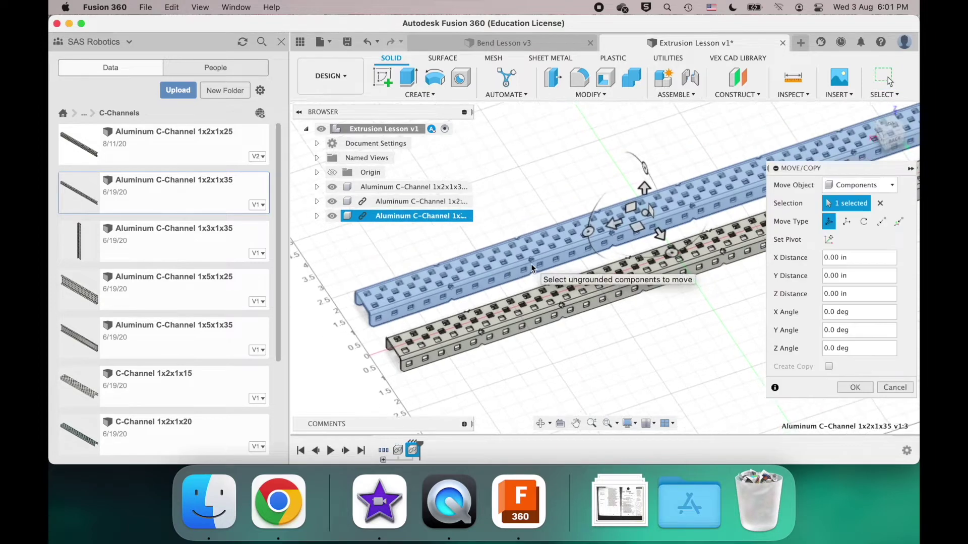
{"action": "left_click_drag", "start_coordinate": [661, 234], "coordinate": [625, 189]}
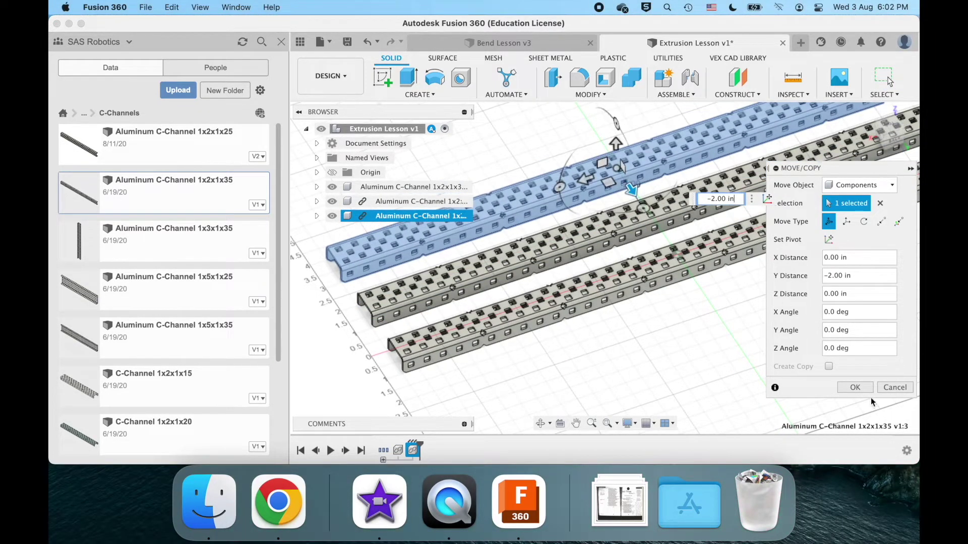
{"action": "left_click", "coordinate": [860, 388]}
- Break the external link of the second C-channel component
{"action": "left_click", "coordinate": [410, 203]}
{"action": "right_click", "coordinate": [410, 205]}
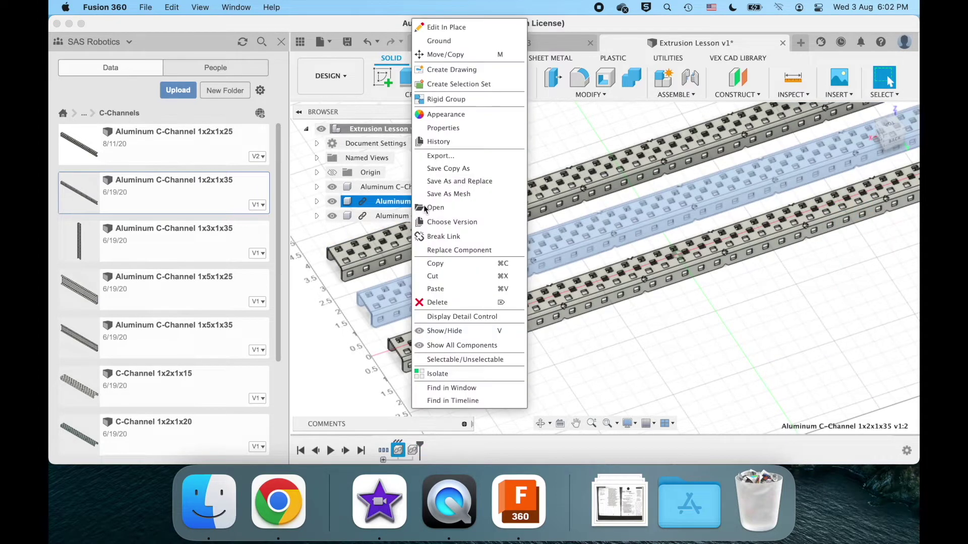
{"action": "left_click", "coordinate": [647, 246]}
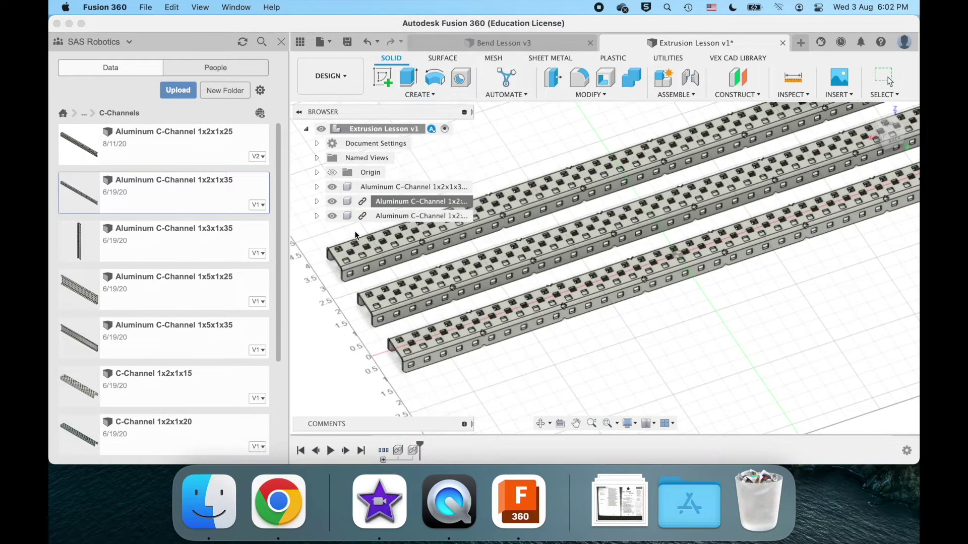
{"action": "left_click", "coordinate": [407, 202]}
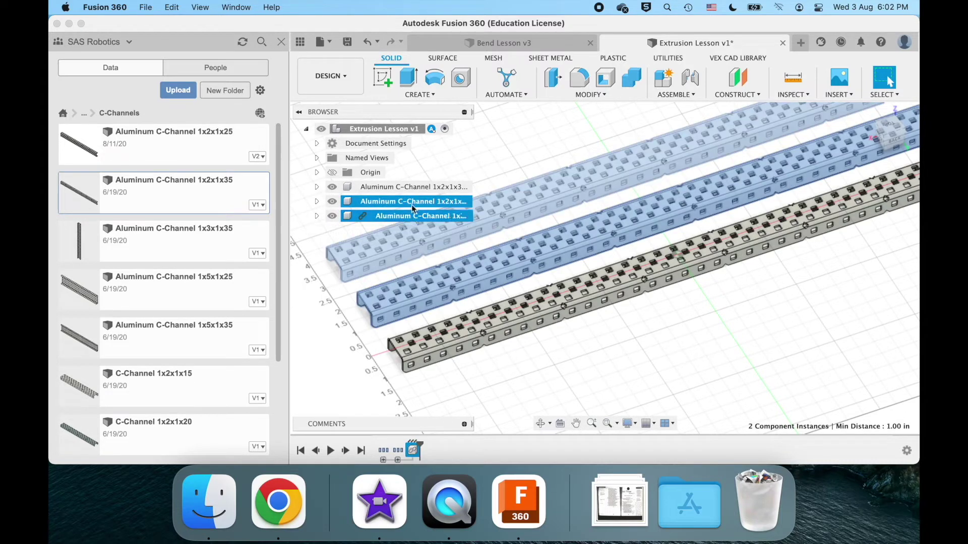
{"action": "left_click", "coordinate": [442, 176]}
{"action": "left_click", "coordinate": [420, 218]}
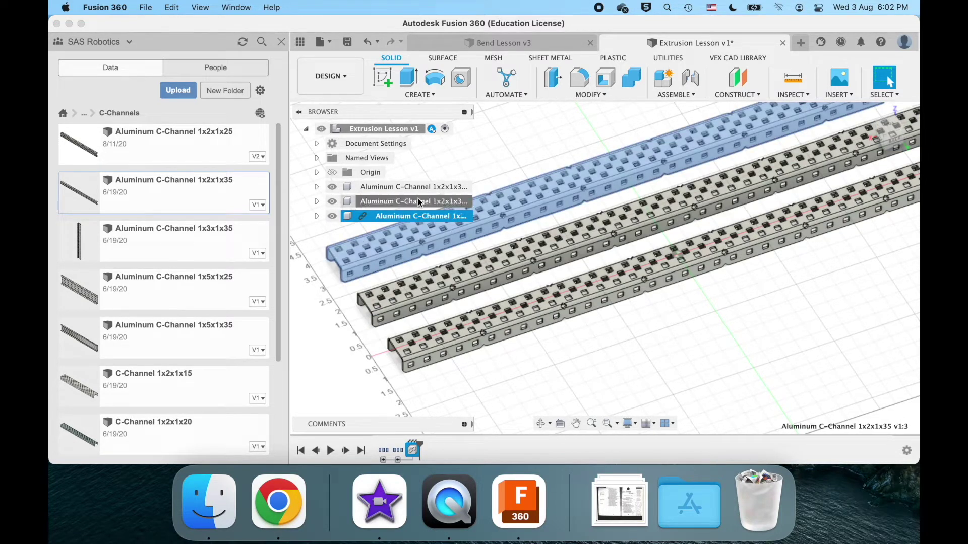
- Paste a copy of the first, unlinked C-channel and place it alongside, on the side away from the other channels
{"action": "left_click", "coordinate": [419, 188]}
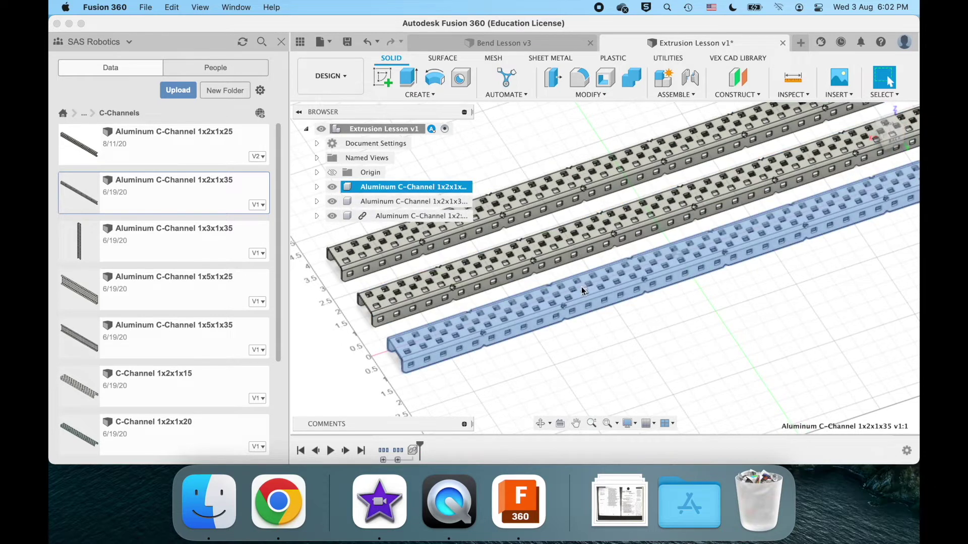
{"action": "scroll", "coordinate": [582, 286], "scroll_direction": "up", "scroll_amount": 2}
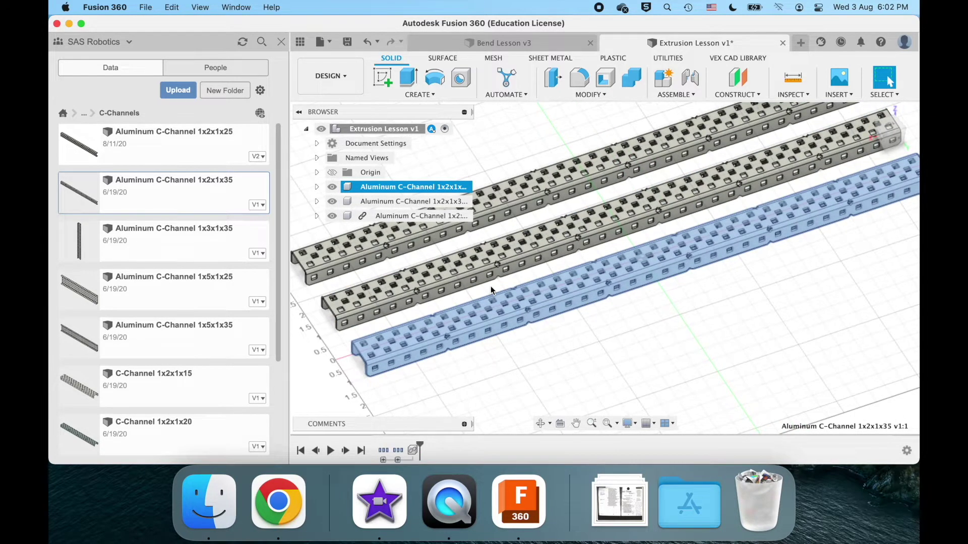
{"action": "key", "text": "super+v"}
{"action": "left_click_drag", "start_coordinate": [656, 283], "coordinate": [686, 328]}
{"action": "left_click", "coordinate": [852, 388]}
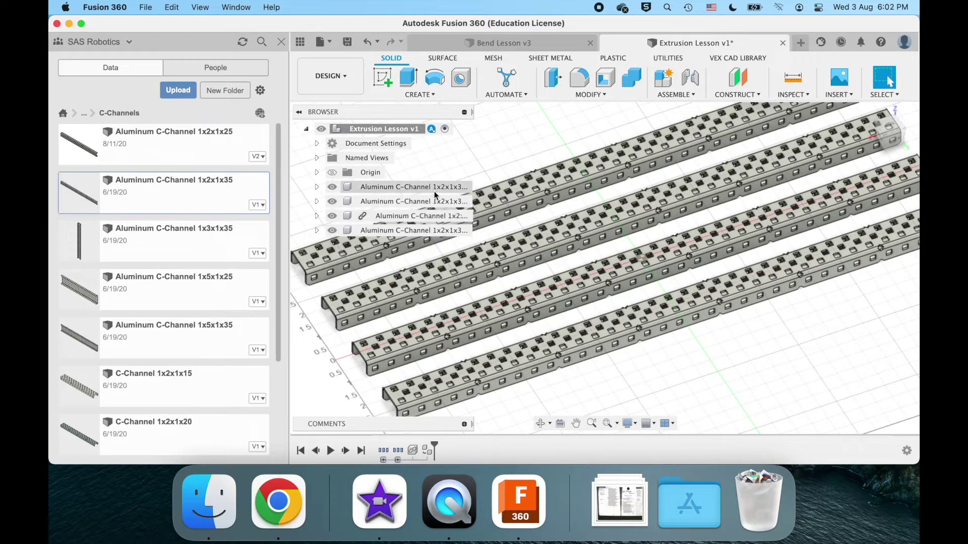
- Highlight the first C-channel and its pasted copy in turn to compare the two components
{"action": "left_click", "coordinate": [411, 186]}
{"action": "left_click", "coordinate": [434, 228]}
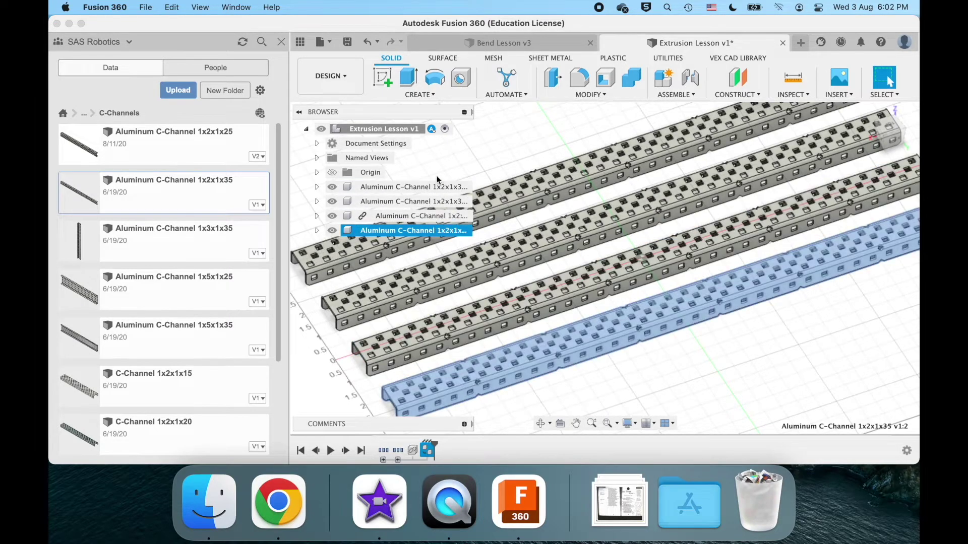
{"action": "left_click", "coordinate": [437, 186]}
{"action": "left_click", "coordinate": [434, 230]}
{"action": "left_click", "coordinate": [426, 188]}
{"action": "left_click", "coordinate": [425, 229]}
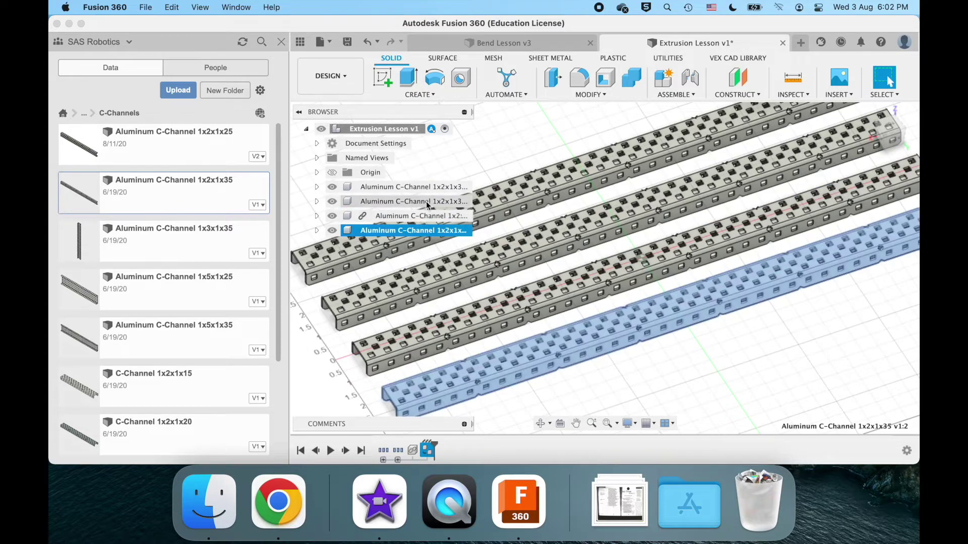
{"action": "left_click", "coordinate": [430, 185]}
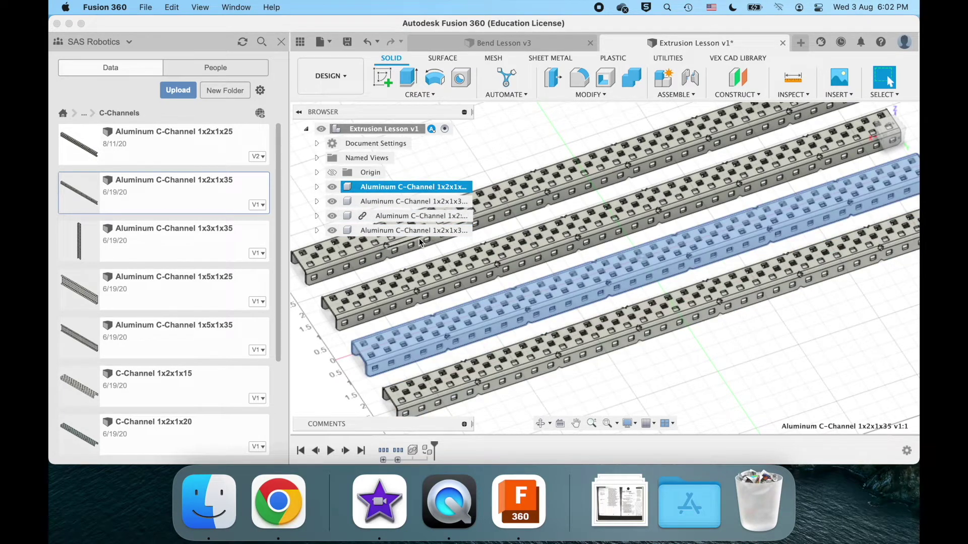
- Delete the three extra C-channel components, keeping only the first one
{"action": "left_click", "coordinate": [419, 231]}
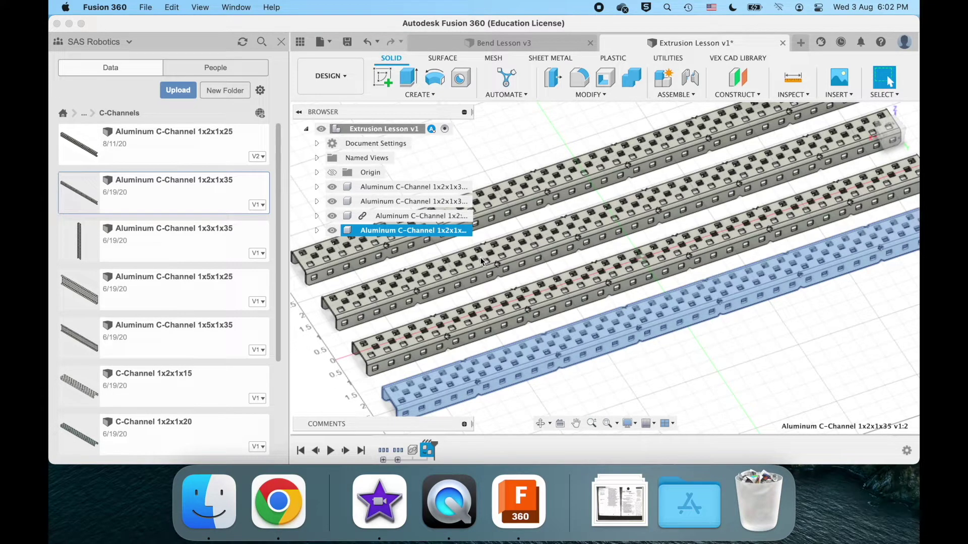
{"action": "left_click", "coordinate": [388, 201], "text": "shift"}
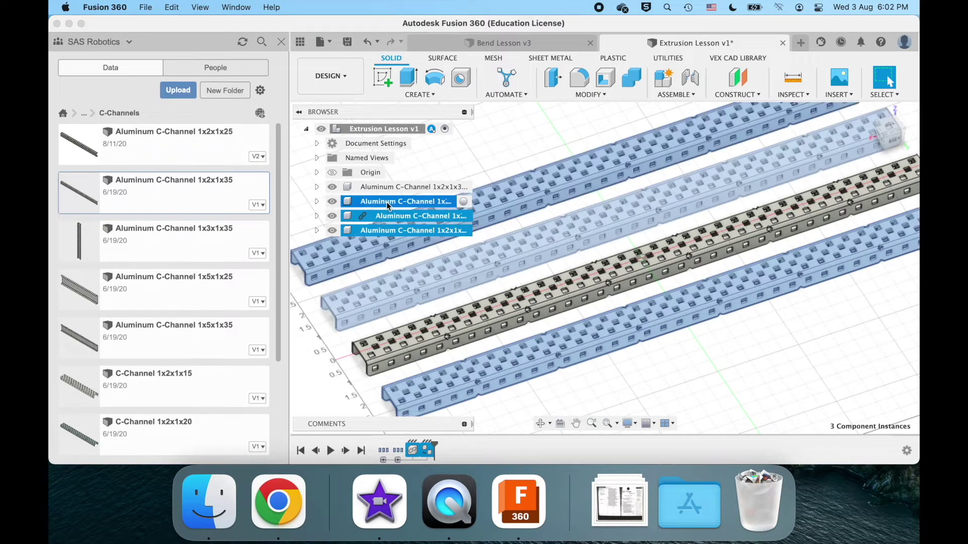
{"action": "key", "text": "Delete"}
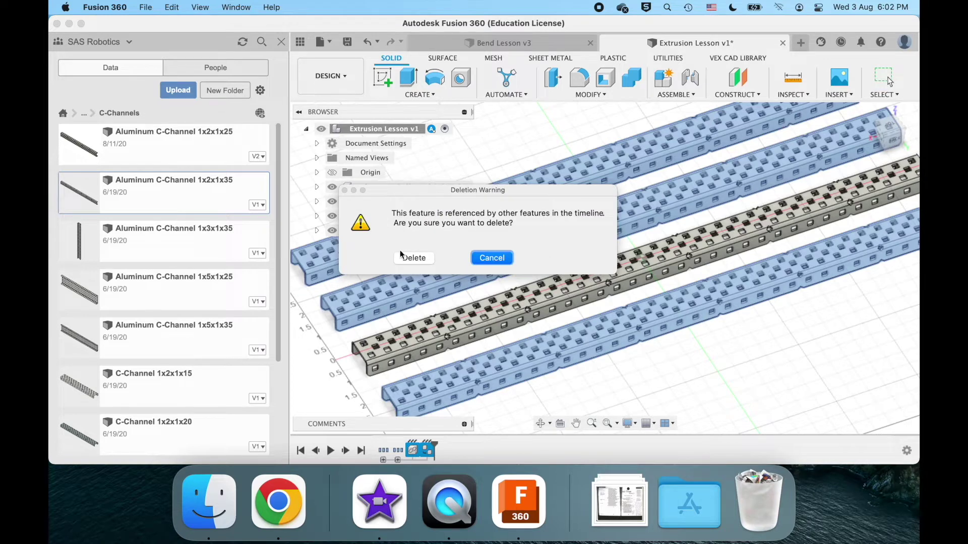
{"action": "left_click", "coordinate": [408, 256]}
{"action": "scroll", "coordinate": [512, 269], "scroll_direction": "up", "scroll_amount": 2}
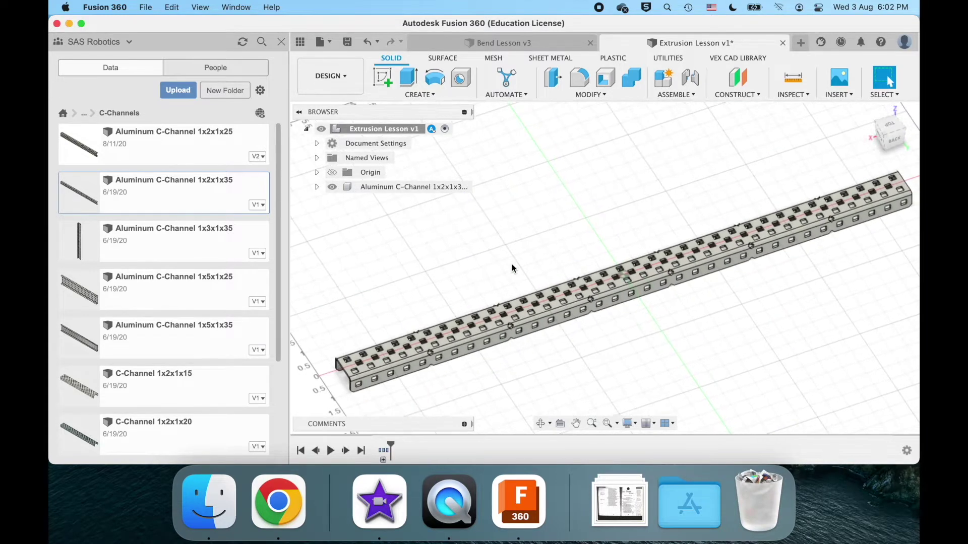
{"action": "scroll", "coordinate": [512, 268], "scroll_direction": "down", "scroll_amount": 3}
{"action": "scroll", "coordinate": [512, 268], "scroll_direction": "up", "scroll_amount": 3}
{"action": "scroll", "coordinate": [512, 269], "scroll_direction": "down", "scroll_amount": 3, "text": "shift"}
{"action": "scroll", "coordinate": [512, 264], "scroll_direction": "up", "scroll_amount": 5}
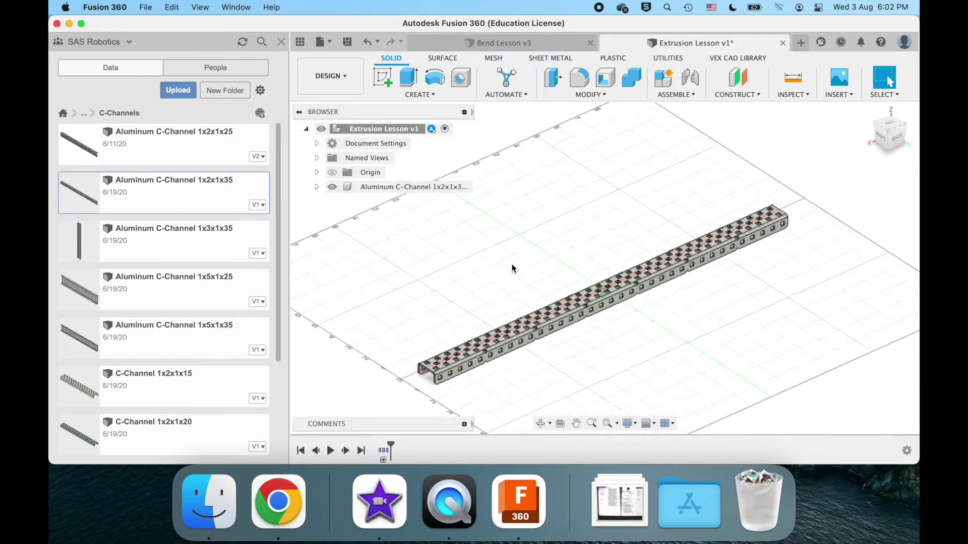
{"action": "scroll", "coordinate": [512, 267], "scroll_direction": "up", "scroll_amount": 5}
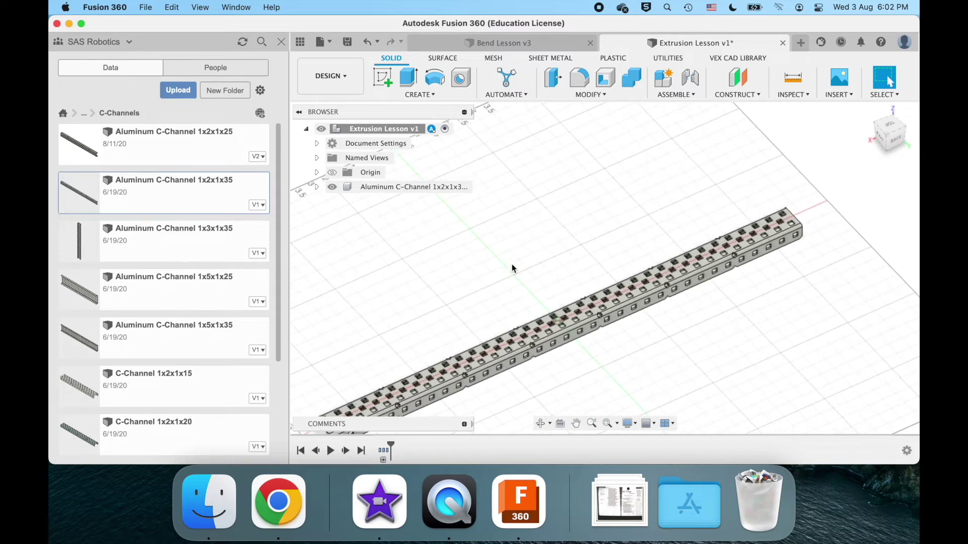
{"action": "scroll", "coordinate": [512, 267], "scroll_direction": "down", "scroll_amount": 3}
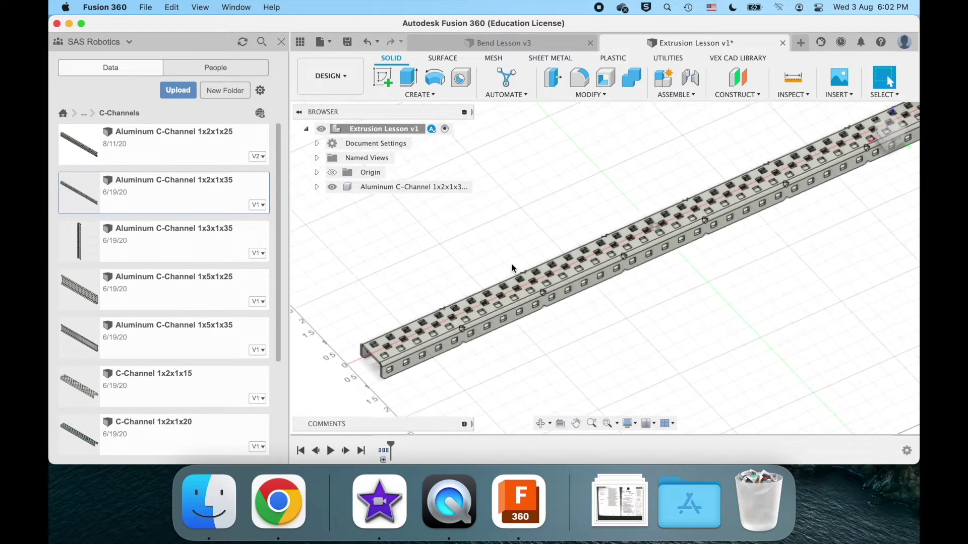
{"action": "scroll", "coordinate": [512, 265], "scroll_direction": "left", "scroll_amount": 3}
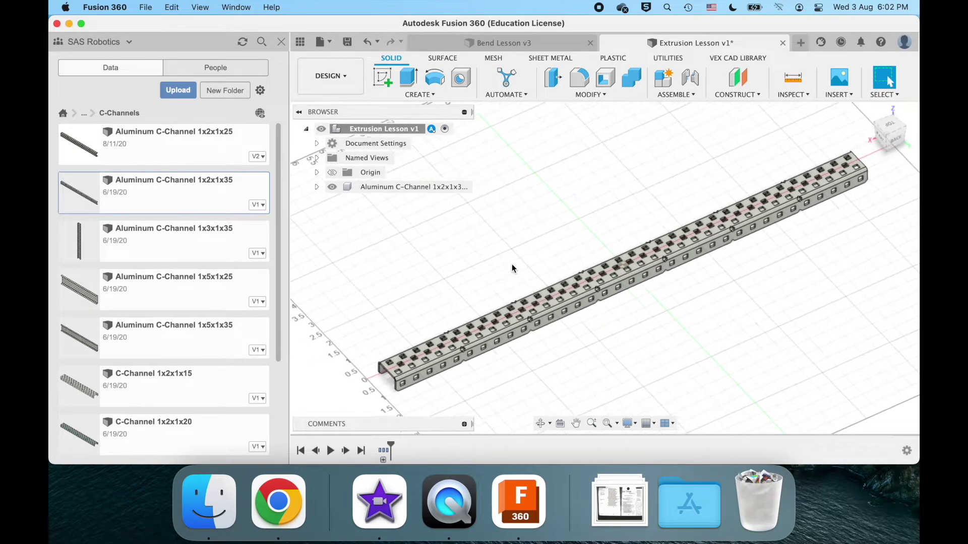
- Start a new sketch on the top face of the remaining C-channel
{"action": "left_click", "coordinate": [383, 81]}
{"action": "scroll", "coordinate": [551, 332], "scroll_direction": "up", "scroll_amount": 5}
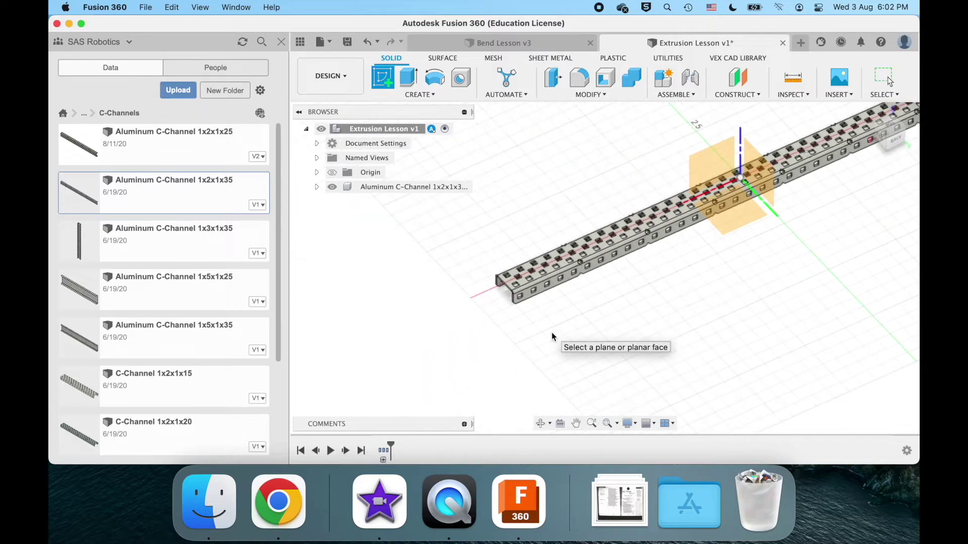
{"action": "scroll", "coordinate": [552, 331], "scroll_direction": "up", "scroll_amount": 5}
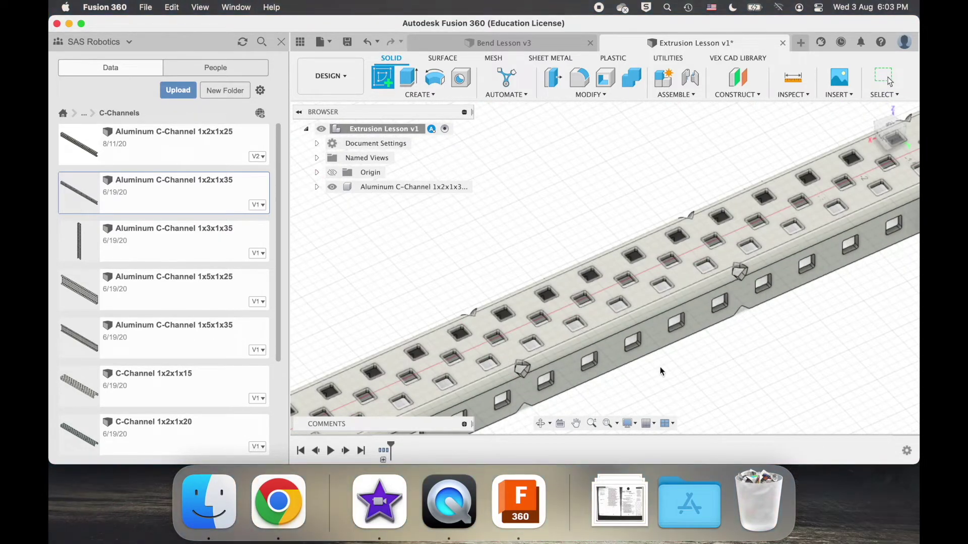
{"action": "left_click", "coordinate": [642, 325]}
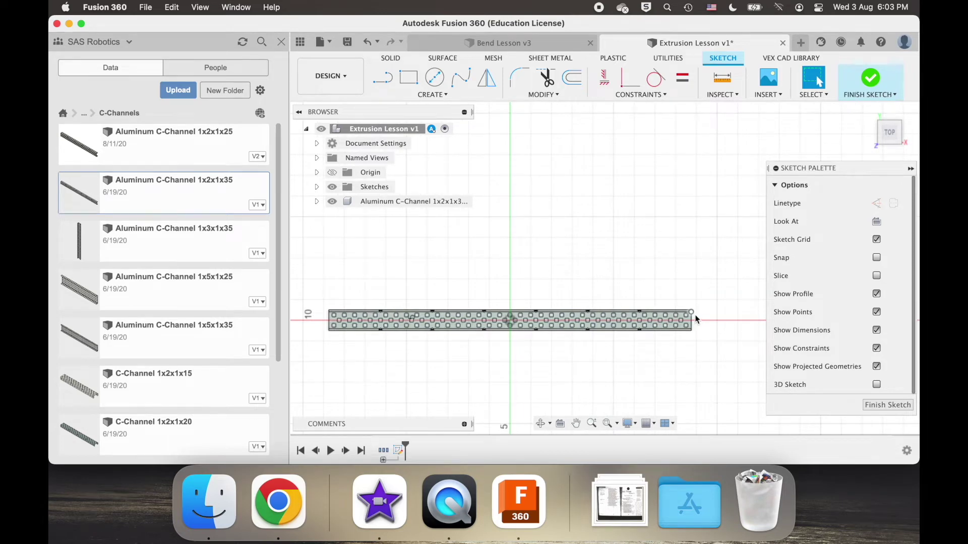
- Draw a two-point rectangle covering one end of the C-channel, its inner edge about 2.25 in from the channel's end
{"action": "scroll", "coordinate": [696, 317], "scroll_direction": "up", "scroll_amount": 5}
{"action": "scroll", "coordinate": [687, 220], "scroll_direction": "up", "scroll_amount": 3}
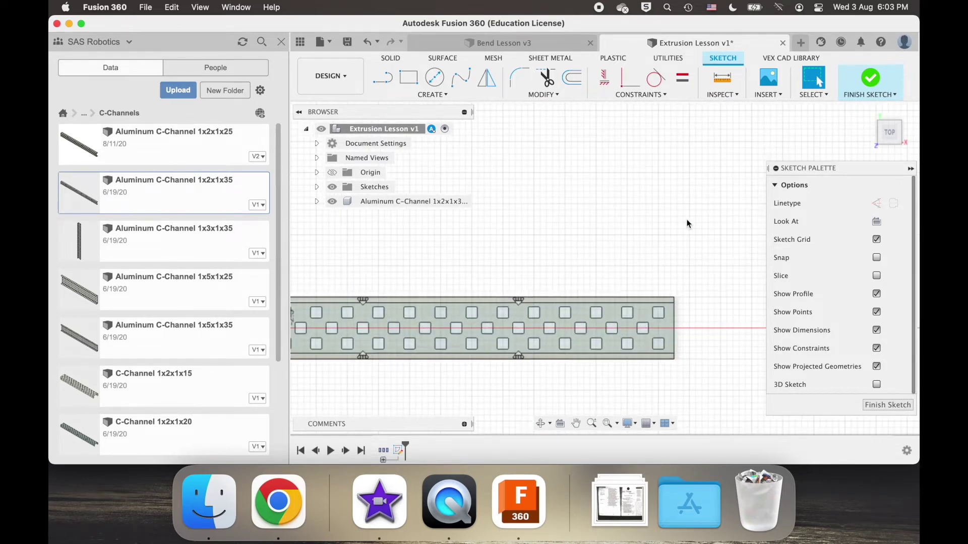
{"action": "left_click", "coordinate": [409, 76]}
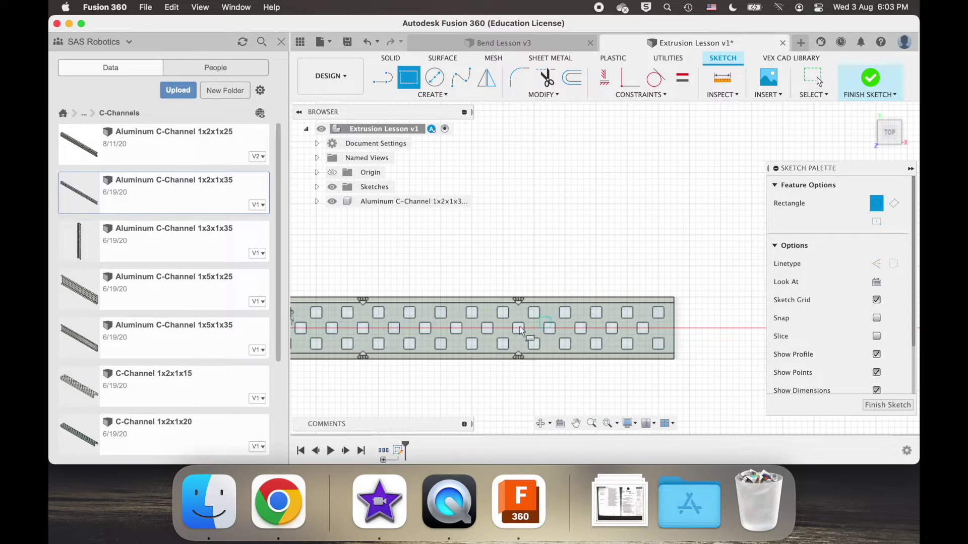
{"action": "scroll", "coordinate": [506, 329], "scroll_direction": "up", "scroll_amount": 5}
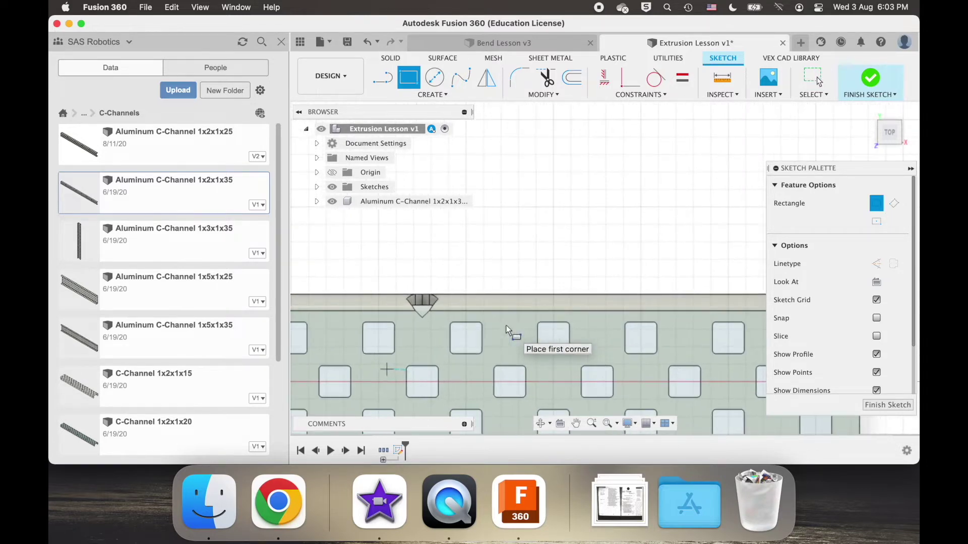
{"action": "scroll", "coordinate": [464, 229], "scroll_direction": "down", "scroll_amount": 3}
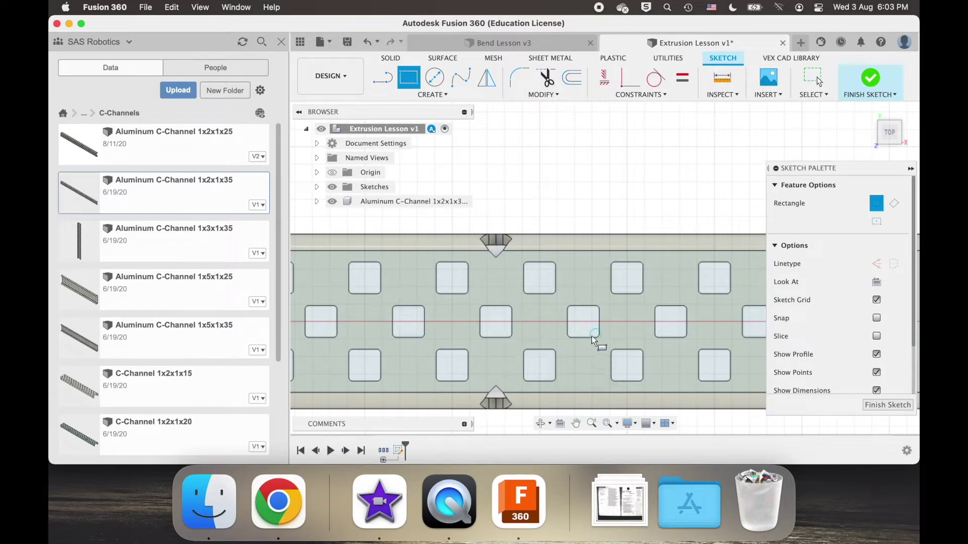
{"action": "scroll", "coordinate": [583, 369], "scroll_direction": "right", "scroll_amount": 2}
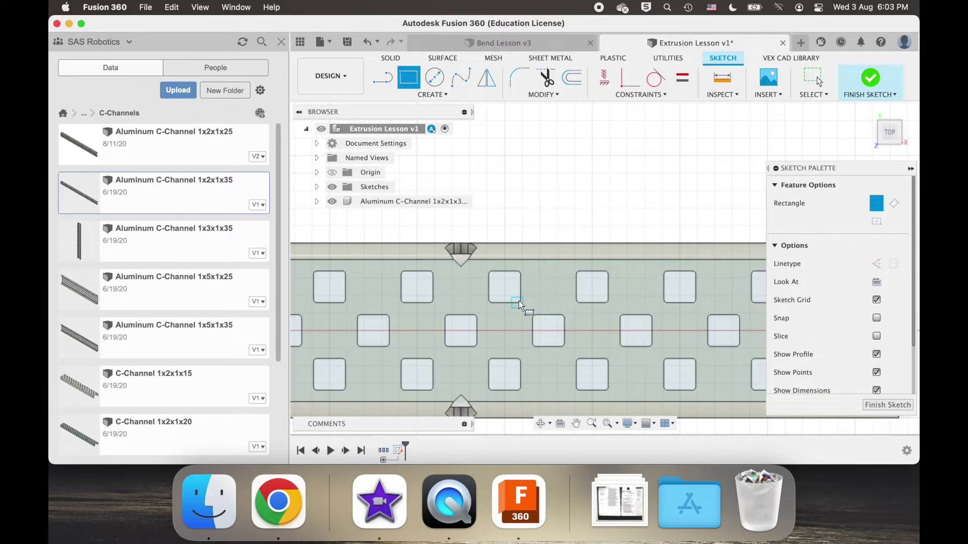
{"action": "scroll", "coordinate": [476, 238], "scroll_direction": "down", "scroll_amount": 5}
{"action": "scroll", "coordinate": [477, 237], "scroll_direction": "right", "scroll_amount": 3}
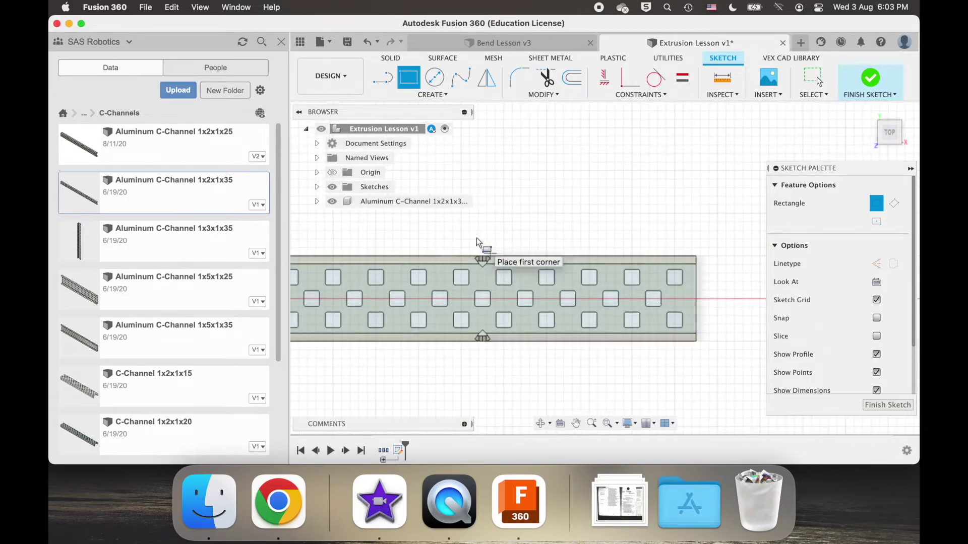
{"action": "left_click", "coordinate": [503, 170]}
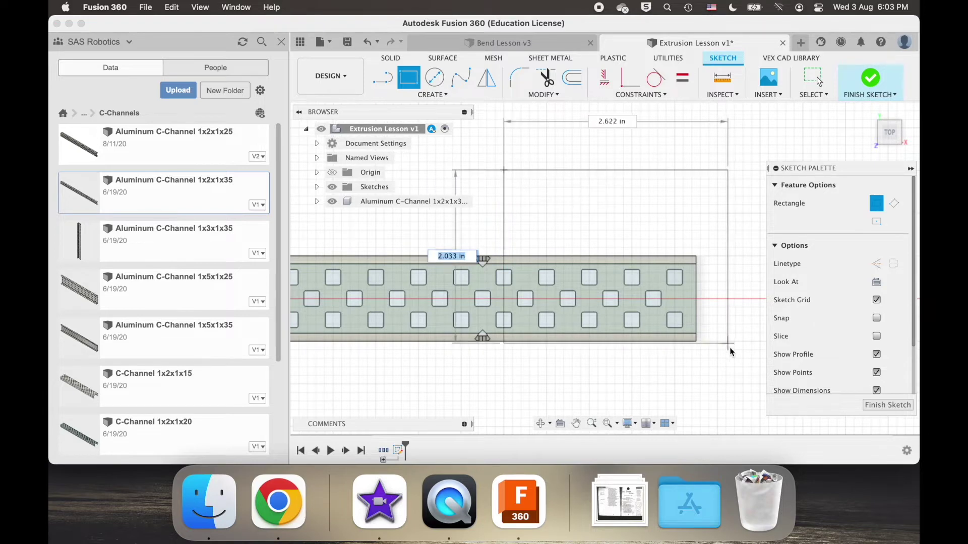
{"action": "left_click", "coordinate": [747, 375]}
- Dimension the distance from the rectangle's inner edge to the end of the C-channel as 2.5 in
{"action": "key", "text": "Escape"}
{"action": "key", "text": "d"}
{"action": "left_click", "coordinate": [696, 297]}
{"action": "left_click", "coordinate": [504, 218]}
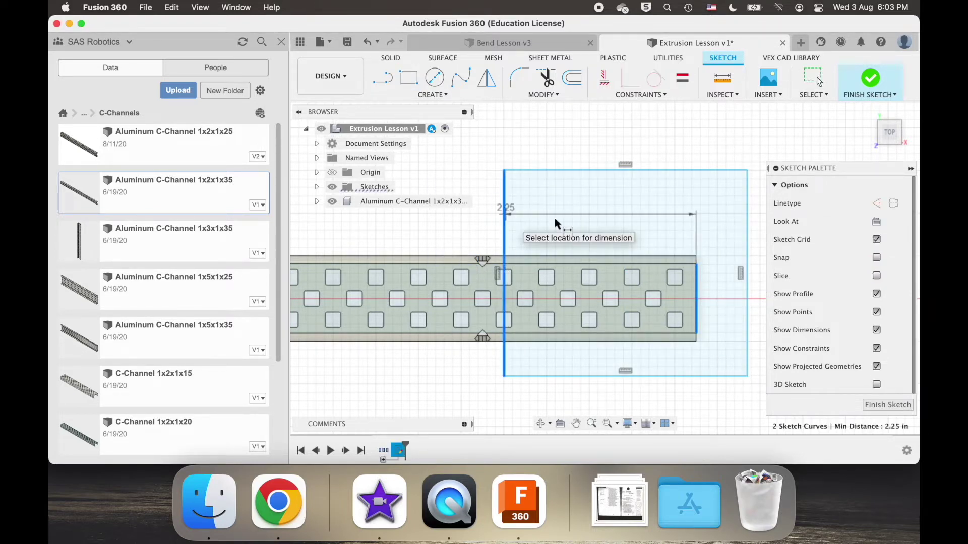
{"action": "left_click", "coordinate": [572, 217]}
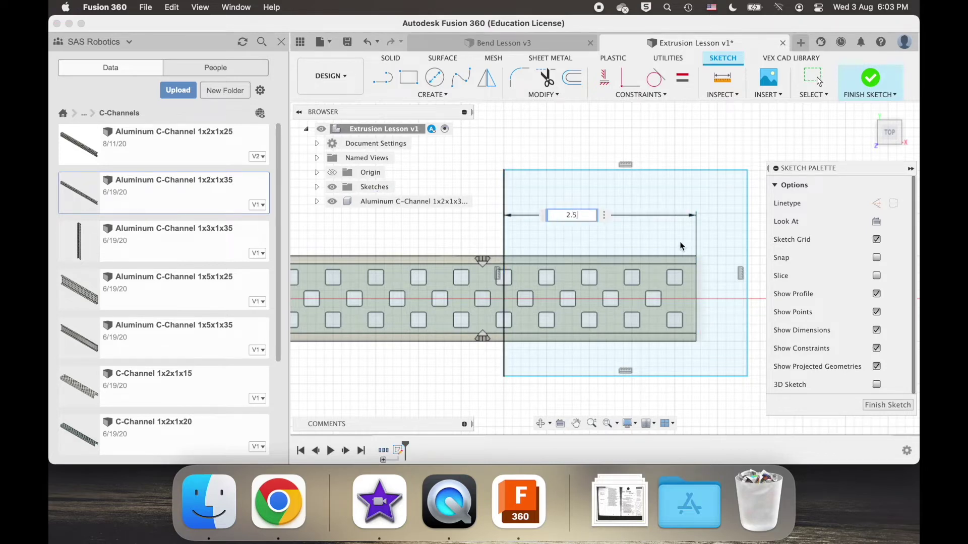
{"action": "type", "text": "2.5"}
{"action": "key", "text": "Return"}
- Undo the distance dimension and the rectangle in the sketch
{"action": "key", "text": "super+z"}
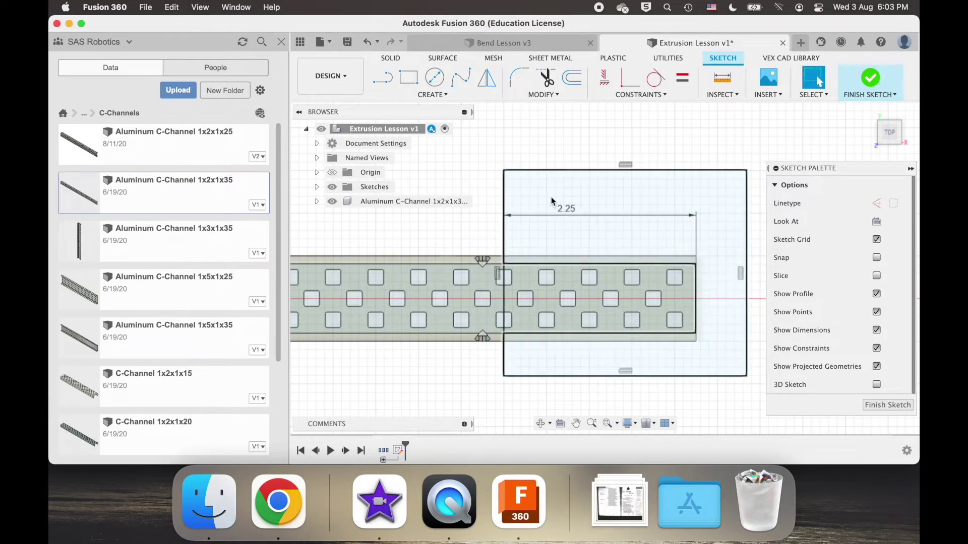
{"action": "key", "text": "super+z"}
{"action": "key", "text": "super+z"}
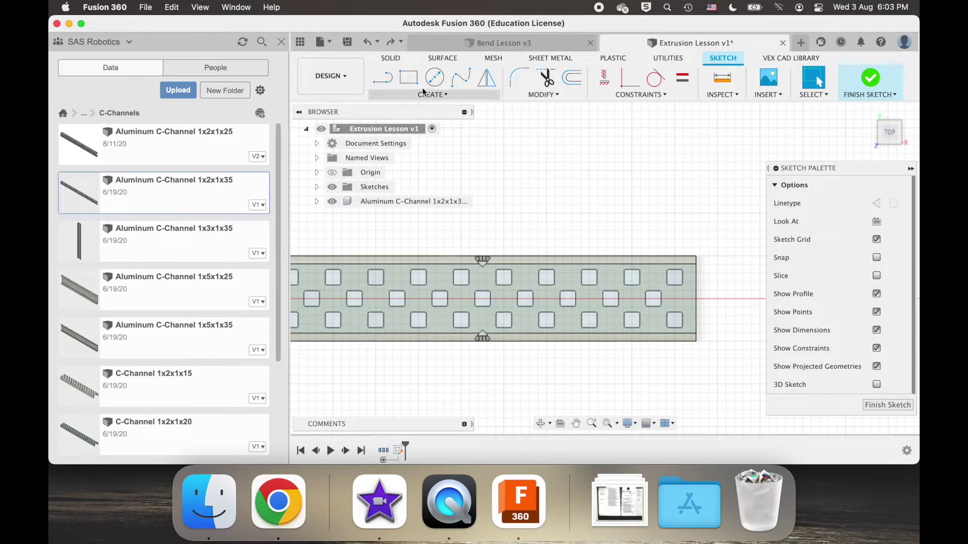
- Draw a two-point rectangle about 2.95 by 1.88 in over the C-channel's end, its inner edge running through the nearest pair of edge notches
{"action": "key", "text": "r"}
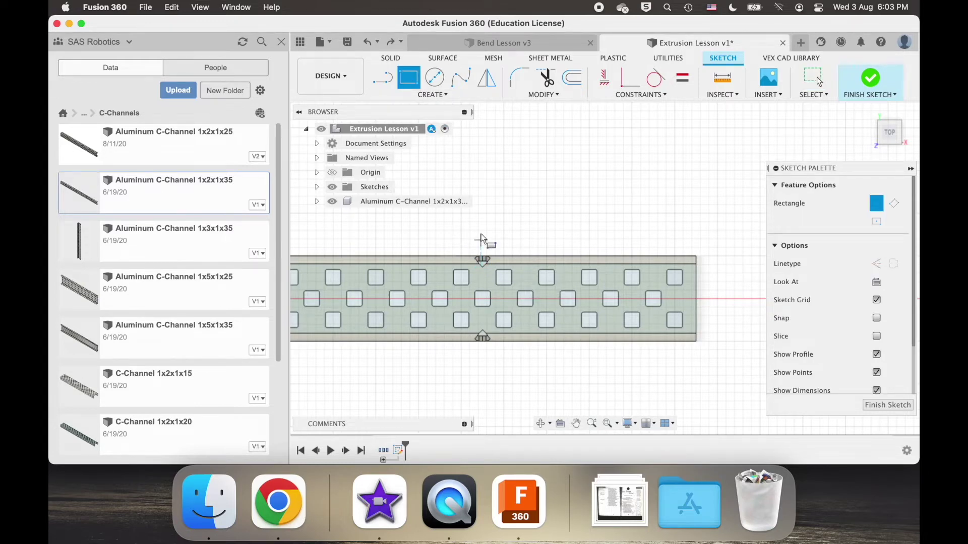
{"action": "left_click", "coordinate": [483, 217]}
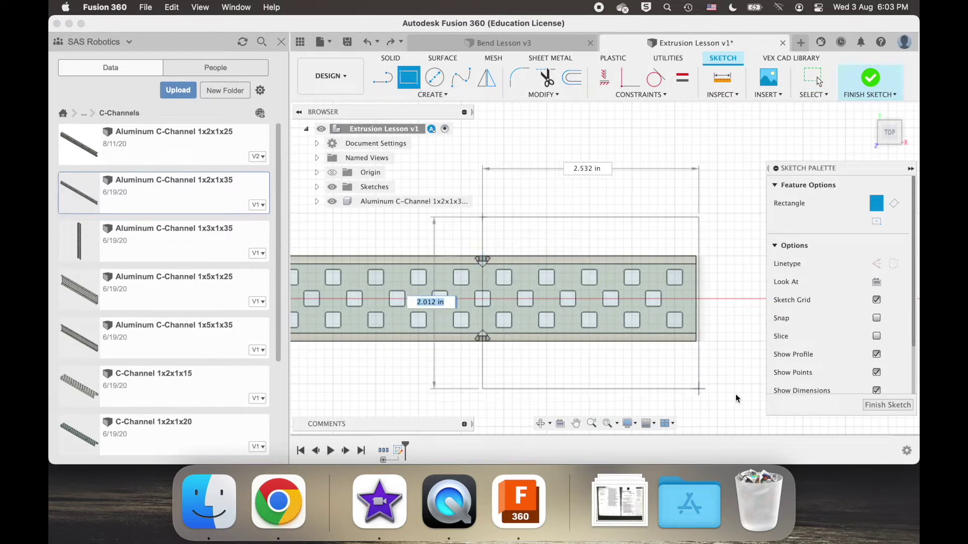
{"action": "key", "text": "Escape"}
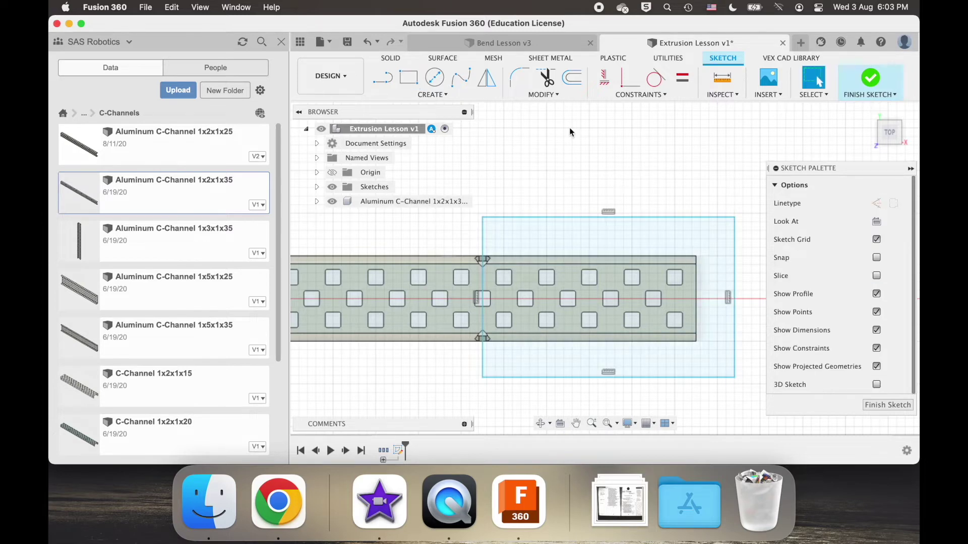
- Apply the Fix constraint to all four sides of the rectangle and finish the sketch
{"action": "left_click", "coordinate": [482, 228]}
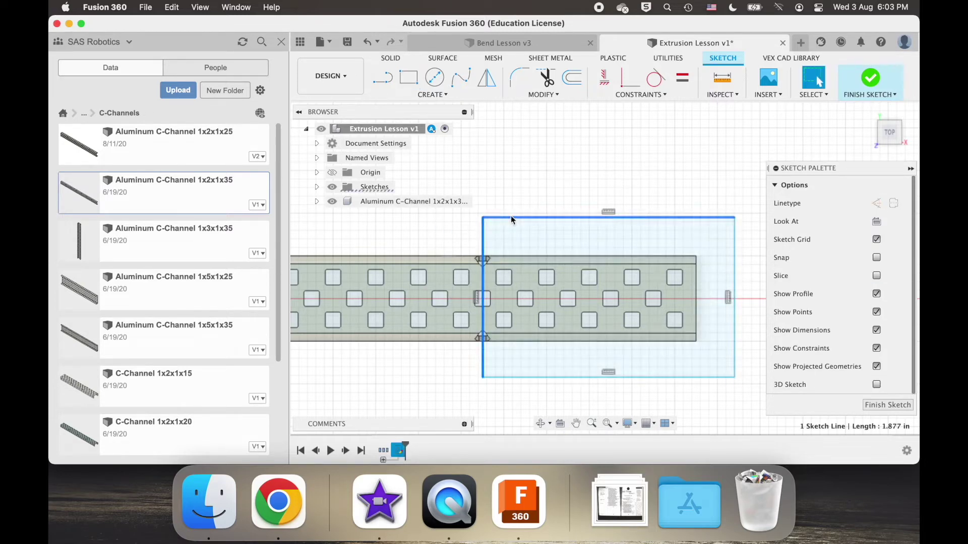
{"action": "left_click", "coordinate": [510, 216], "text": "shift"}
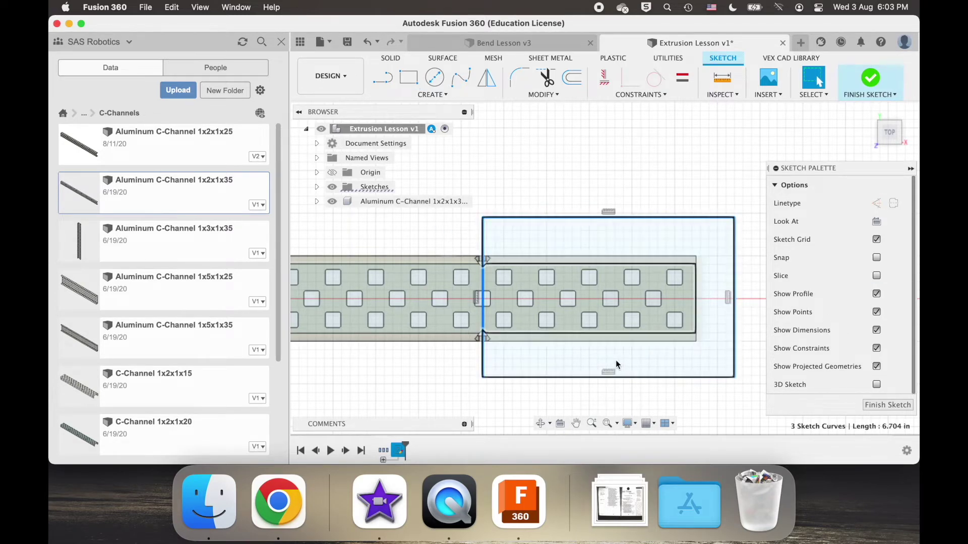
{"action": "left_click", "coordinate": [583, 377], "text": "shift"}
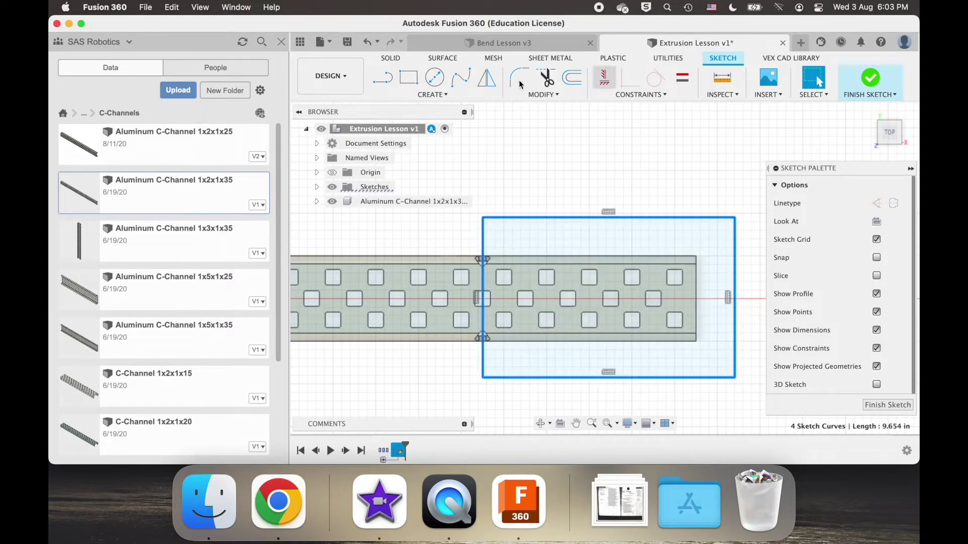
{"action": "left_click", "coordinate": [631, 94]}
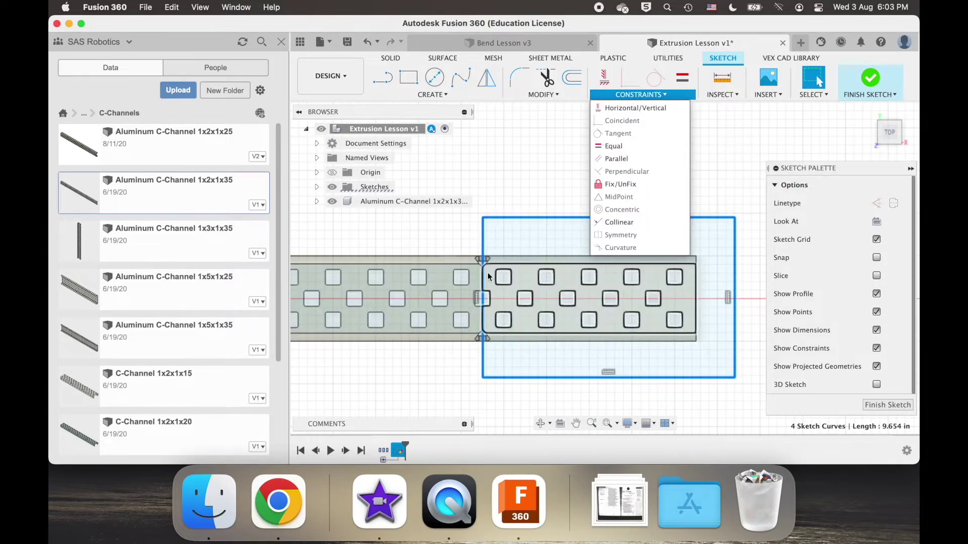
{"action": "left_click", "coordinate": [617, 185]}
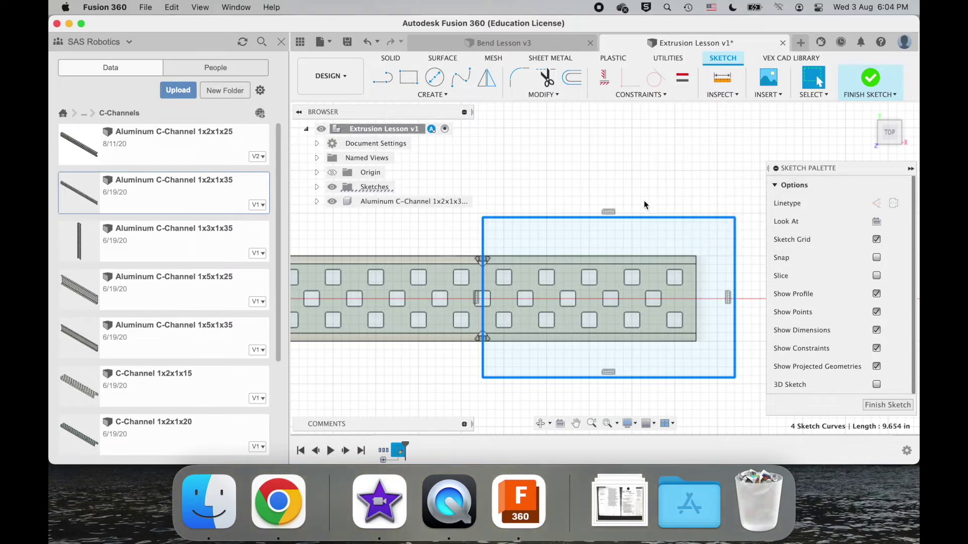
{"action": "key", "text": "Escape"}
{"action": "scroll", "coordinate": [611, 238], "scroll_direction": "up", "scroll_amount": 5}
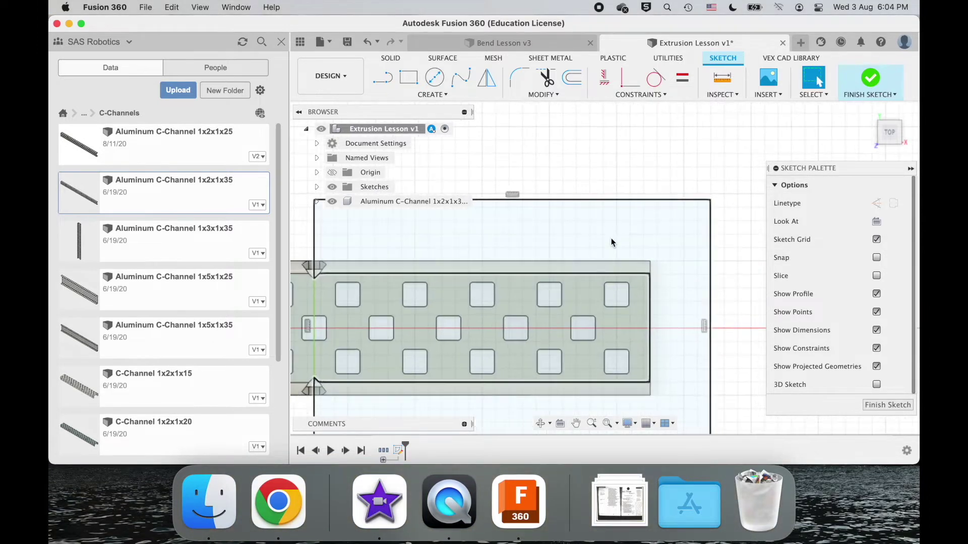
{"action": "scroll", "coordinate": [600, 280], "scroll_direction": "down", "scroll_amount": 5, "text": "shift"}
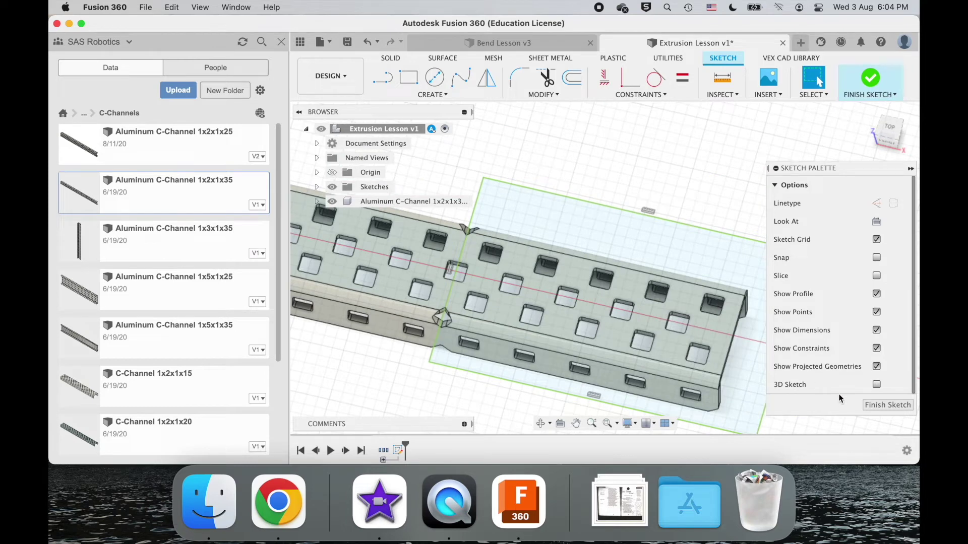
{"action": "left_click", "coordinate": [885, 404]}
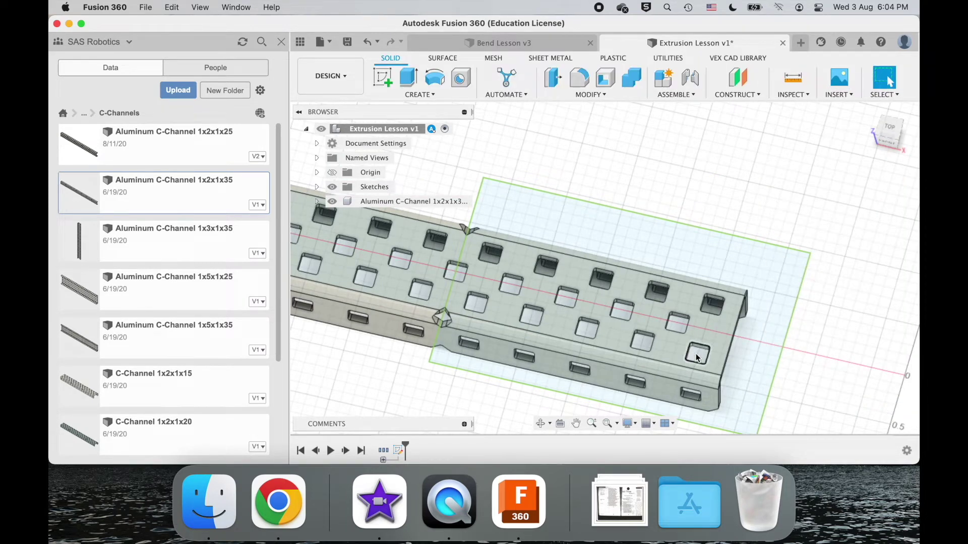
- Extrude the two profiles covering the channel's end by -1.00 in as a cut
{"action": "left_click", "coordinate": [715, 331]}
{"action": "left_click", "coordinate": [744, 337]}
{"action": "key", "text": "e"}
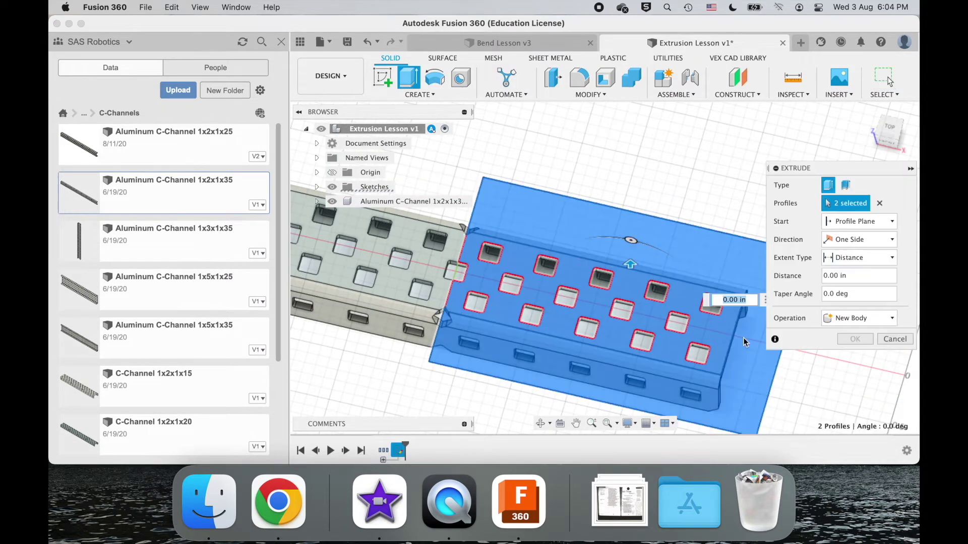
{"action": "scroll", "coordinate": [662, 329], "scroll_direction": "down", "scroll_amount": 4}
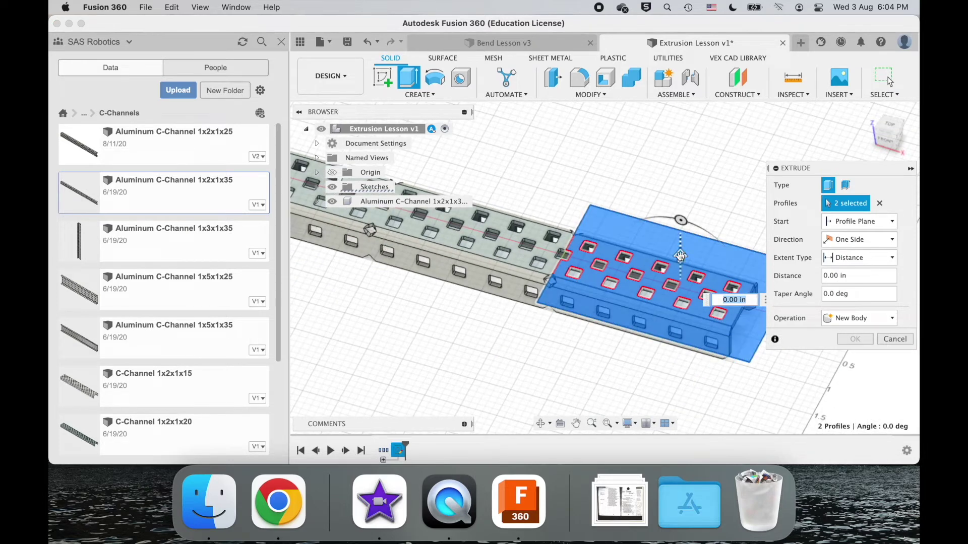
{"action": "left_click_drag", "start_coordinate": [680, 309], "coordinate": [685, 344]}
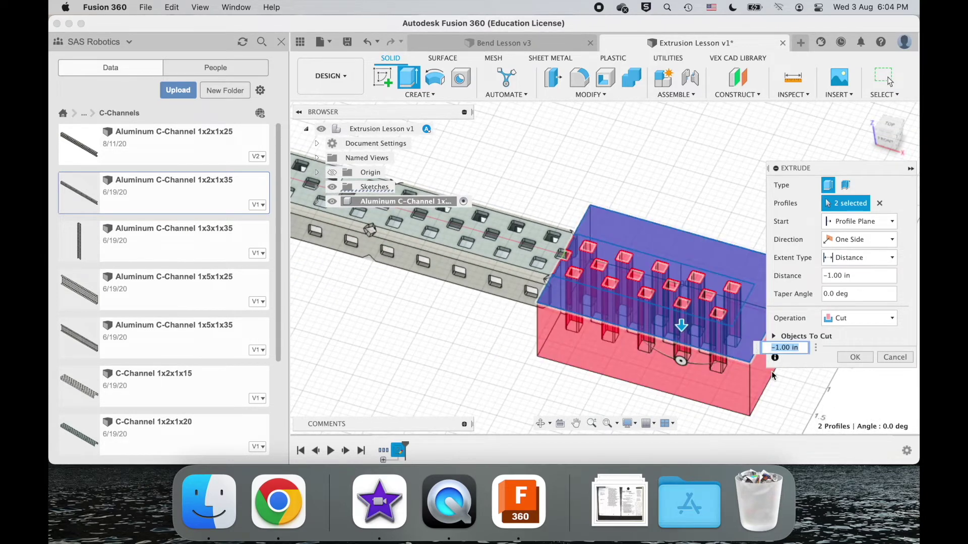
{"action": "left_click", "coordinate": [857, 358]}
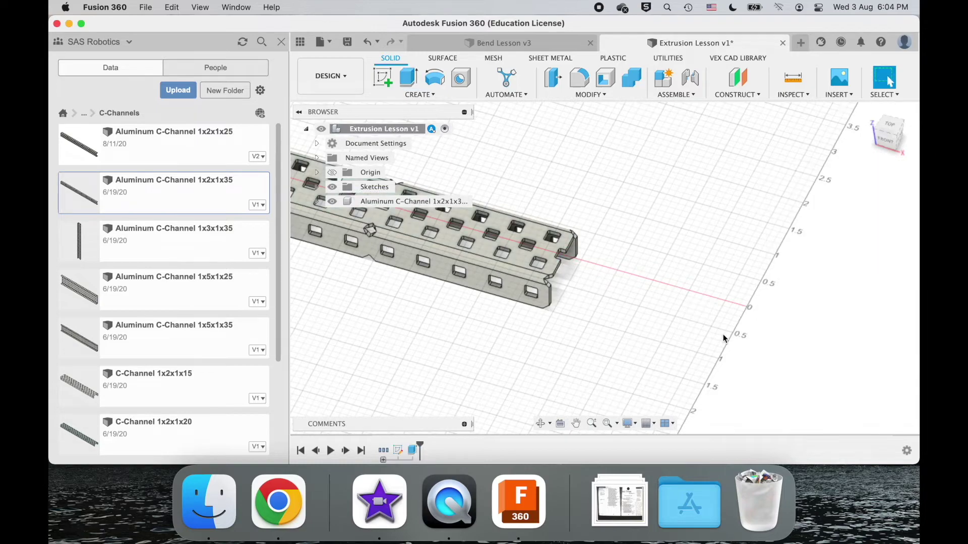
- Copy and paste the shortened C-channel component, placing the copy 3.00 in away along Y
{"action": "scroll", "coordinate": [723, 336], "scroll_direction": "left", "scroll_amount": 3, "text": "shift"}
{"action": "scroll", "coordinate": [723, 336], "scroll_direction": "up", "scroll_amount": 3}
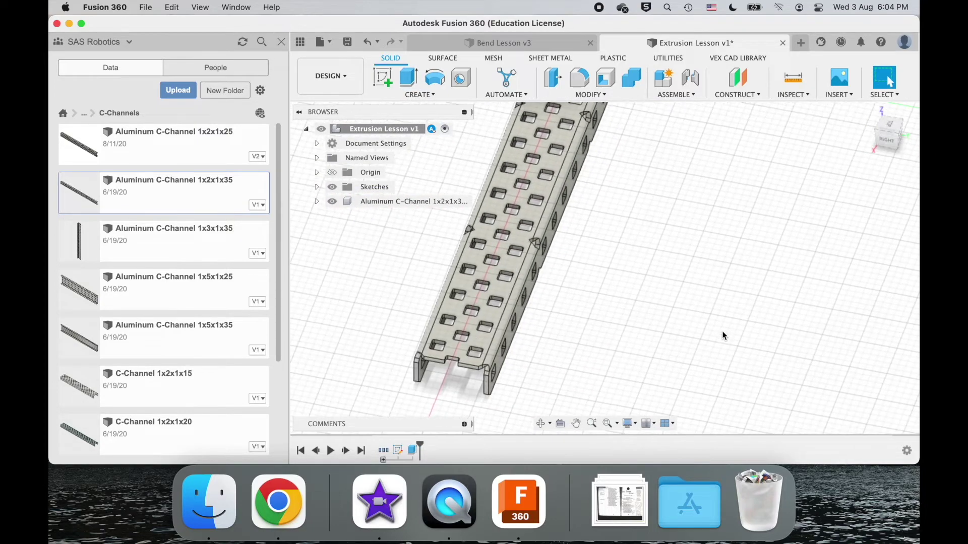
{"action": "scroll", "coordinate": [624, 249], "scroll_direction": "right", "scroll_amount": 6, "text": "shift"}
{"action": "scroll", "coordinate": [624, 250], "scroll_direction": "down", "scroll_amount": 3}
{"action": "left_click", "coordinate": [624, 246]}
{"action": "scroll", "coordinate": [625, 241], "scroll_direction": "down", "scroll_amount": 4}
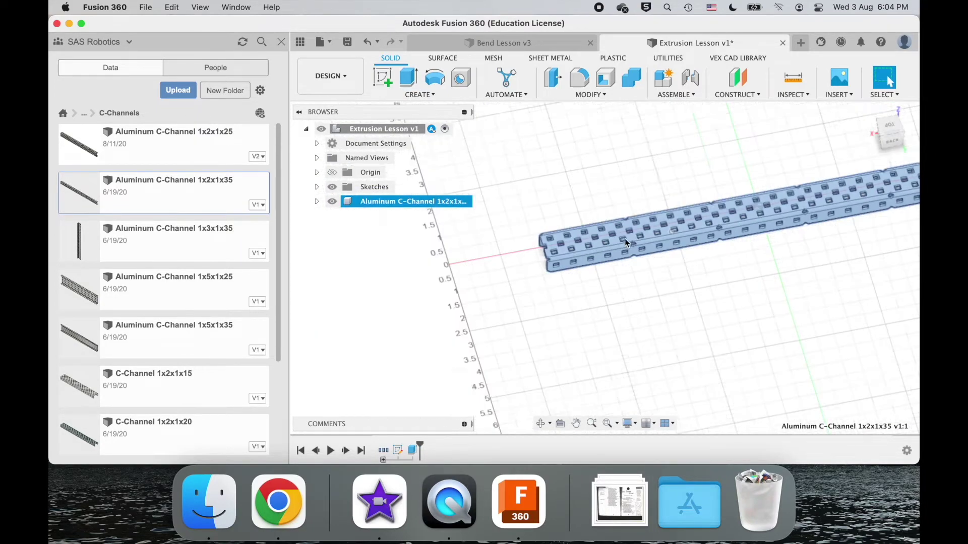
{"action": "scroll", "coordinate": [625, 240], "scroll_direction": "right", "scroll_amount": 3}
{"action": "scroll", "coordinate": [625, 240], "scroll_direction": "down", "scroll_amount": 3}
{"action": "key", "text": "super+c"}
{"action": "key", "text": "super+v"}
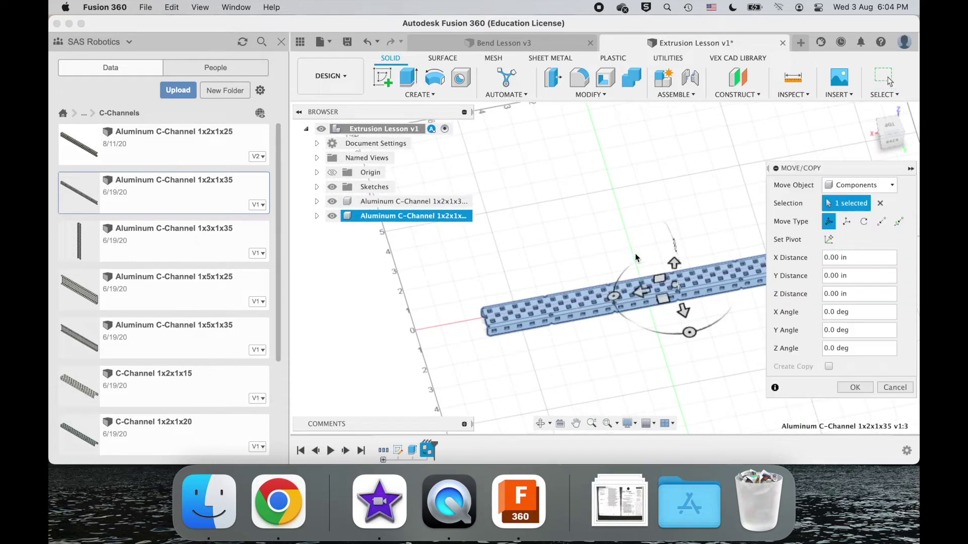
{"action": "left_click_drag", "start_coordinate": [688, 345], "coordinate": [767, 373]}
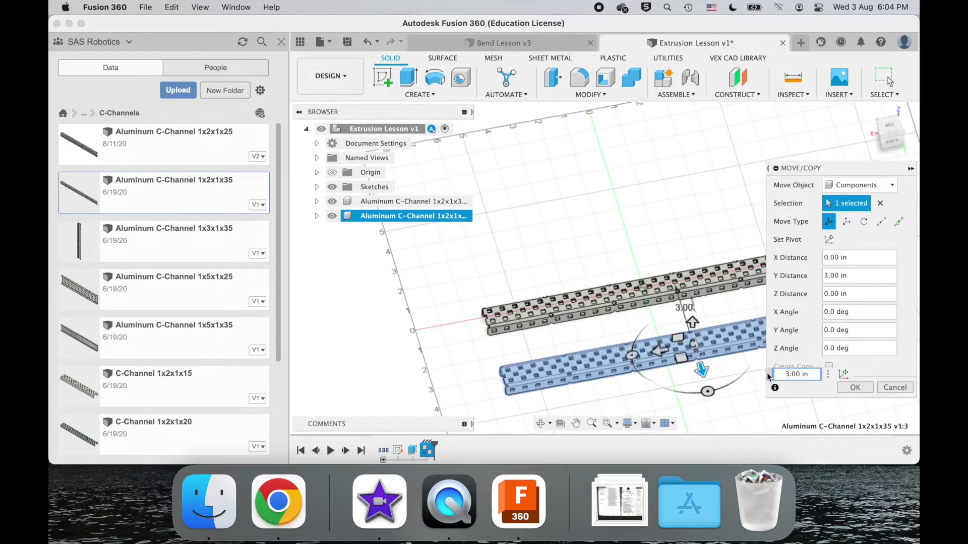
{"action": "left_click", "coordinate": [856, 388]}
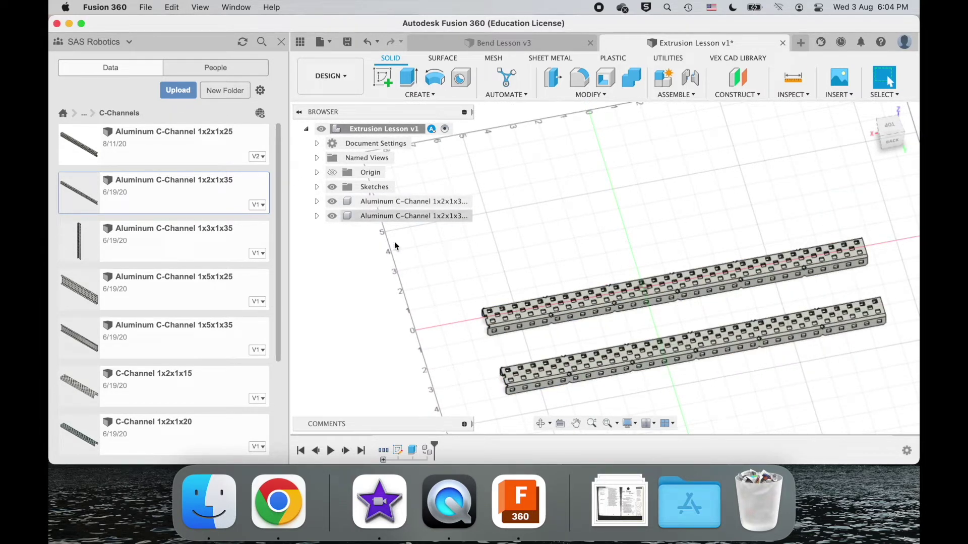
- Reopen the sketch containing the end-cut rectangle for editing
{"action": "right_click", "coordinate": [398, 451]}
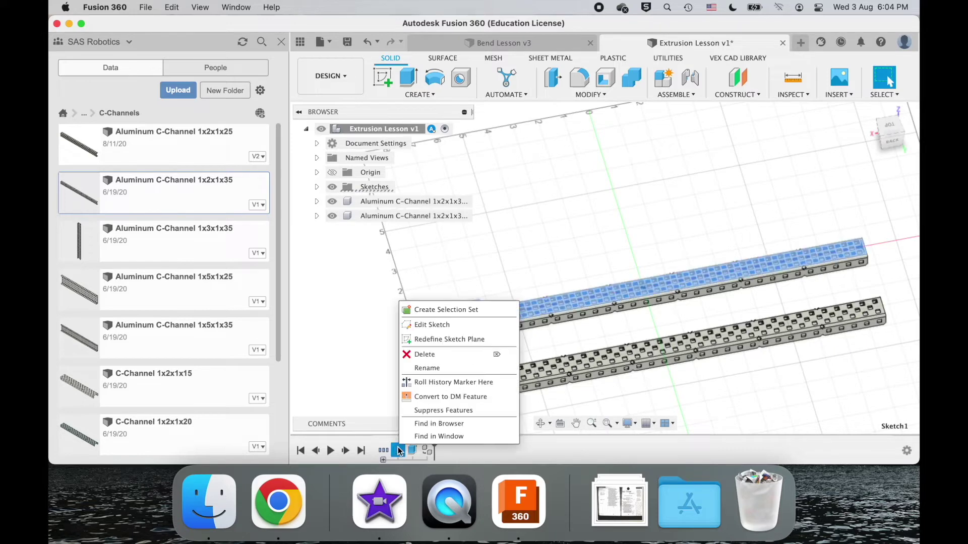
{"action": "left_click", "coordinate": [431, 325]}
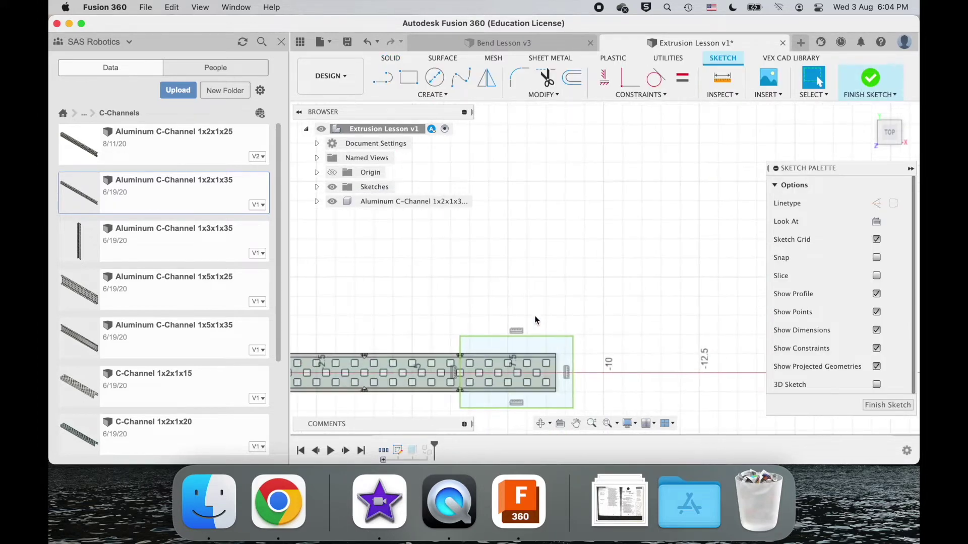
{"action": "left_click_drag", "start_coordinate": [447, 317], "coordinate": [624, 412]}
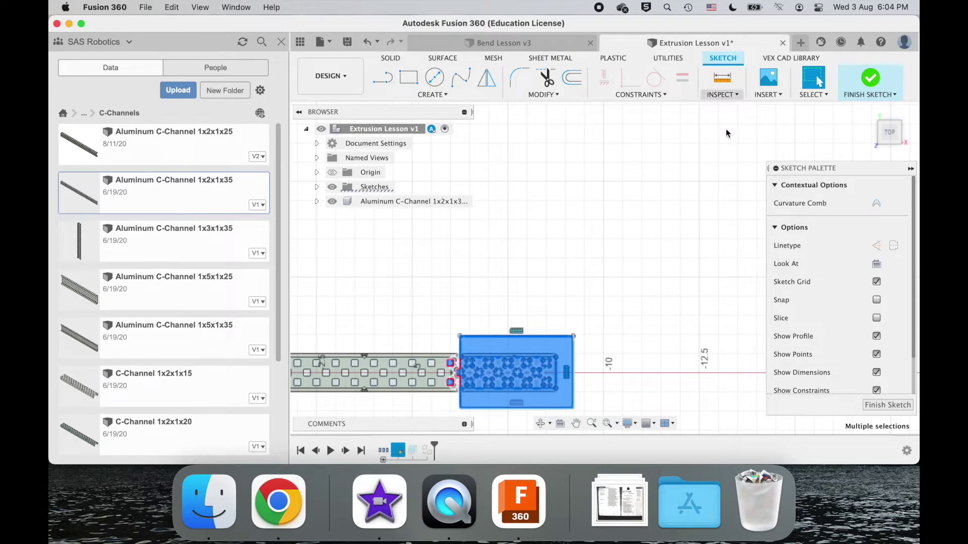
{"action": "left_click", "coordinate": [650, 222]}
{"action": "scroll", "coordinate": [649, 223], "scroll_direction": "up", "scroll_amount": 5}
{"action": "scroll", "coordinate": [650, 222], "scroll_direction": "down", "scroll_amount": 4}
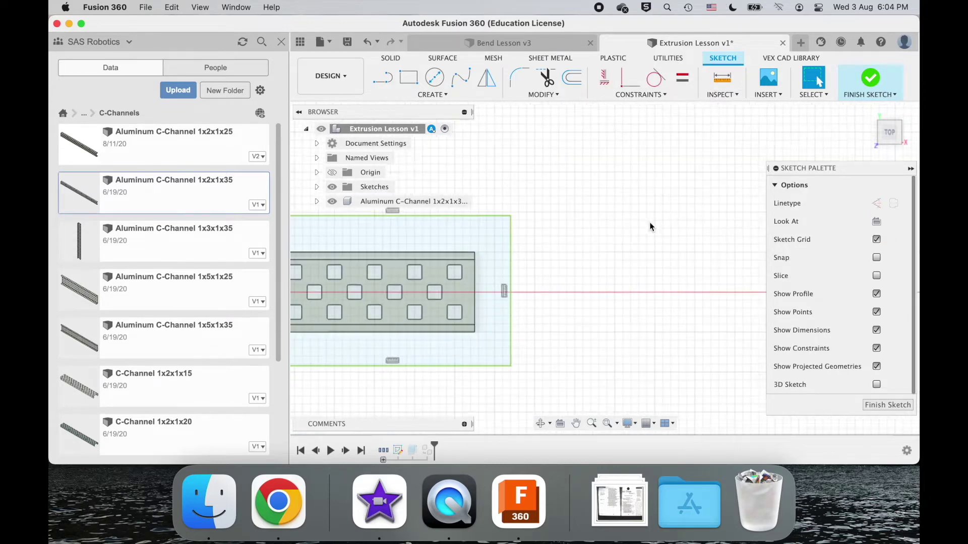
{"action": "scroll", "coordinate": [650, 222], "scroll_direction": "left", "scroll_amount": 5}
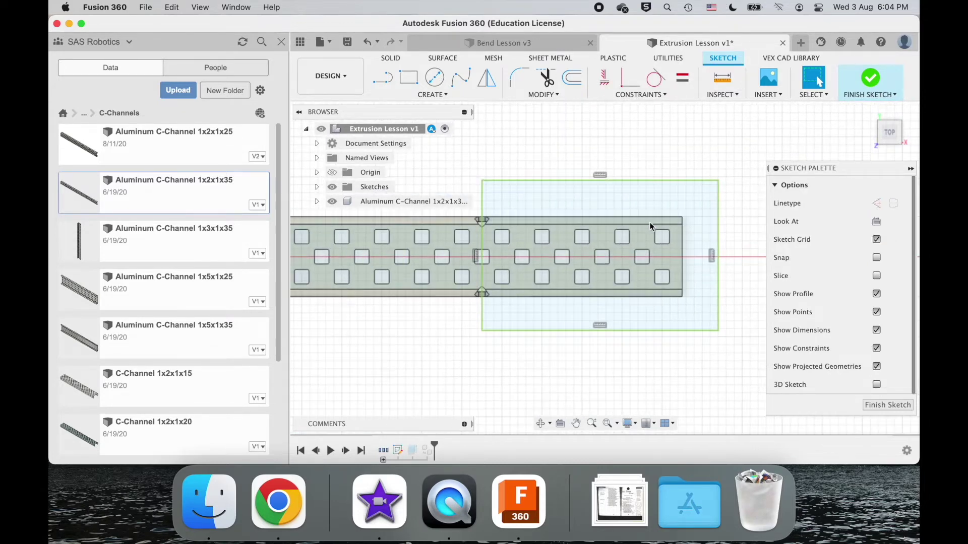
- Remove the Fix constraint from all four sides of the rectangle
{"action": "left_click", "coordinate": [511, 317]}
{"action": "left_click", "coordinate": [656, 77]}
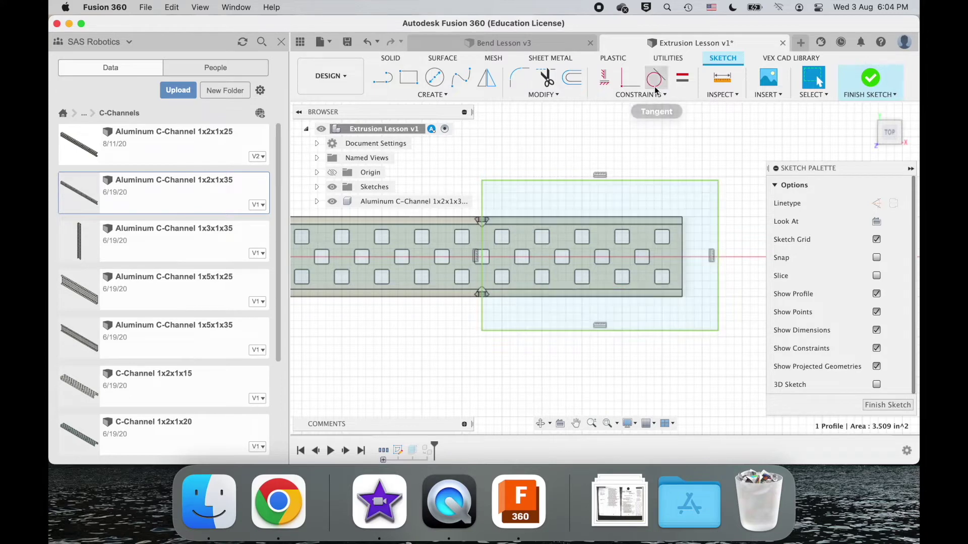
{"action": "key", "text": "Escape"}
{"action": "left_click", "coordinate": [696, 180]}
{"action": "left_click", "coordinate": [719, 205], "text": "shift"}
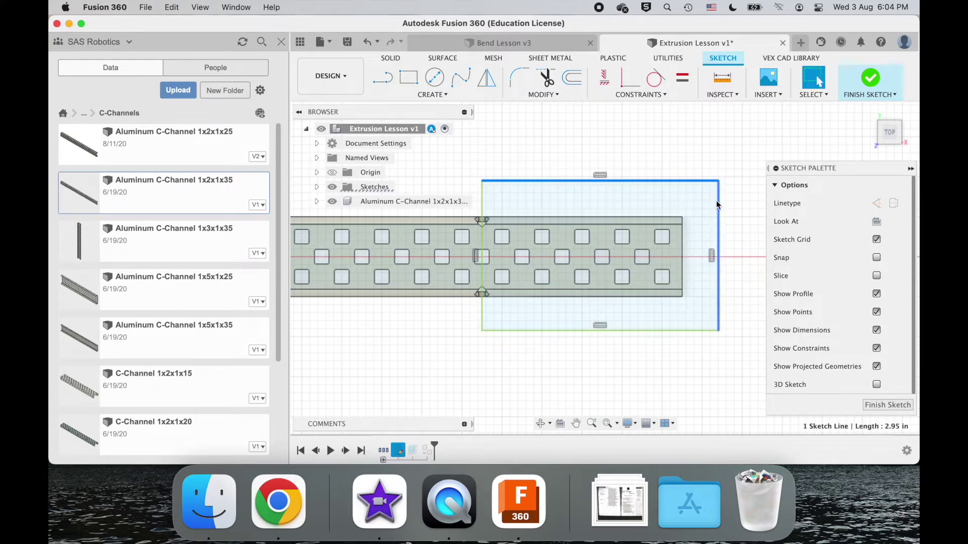
{"action": "left_click", "coordinate": [543, 331]}
{"action": "left_click", "coordinate": [648, 95]}
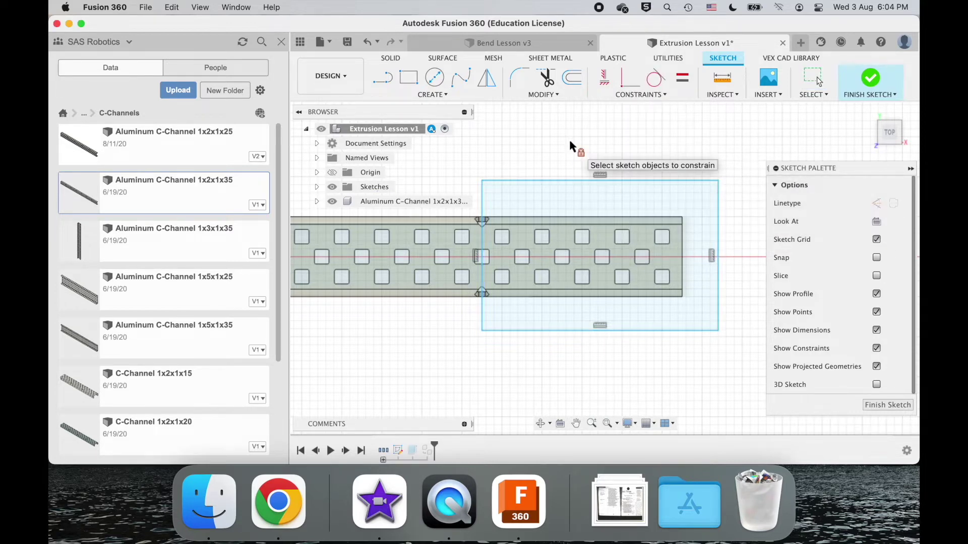
{"action": "key", "text": "Escape"}
- Dimension the distance from the rectangle's inner edge to the channel's end as 5 in
{"action": "left_click", "coordinate": [482, 205]}
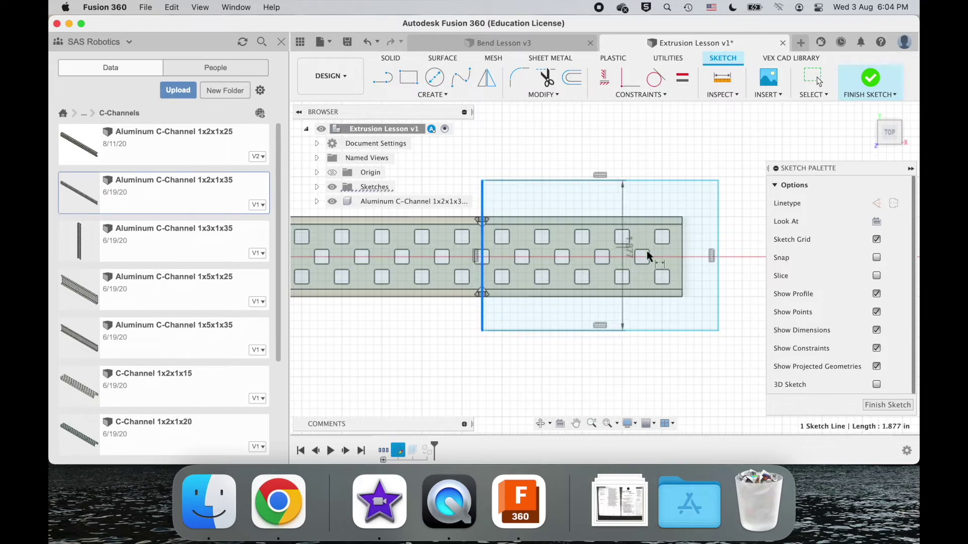
{"action": "left_click", "coordinate": [681, 237]}
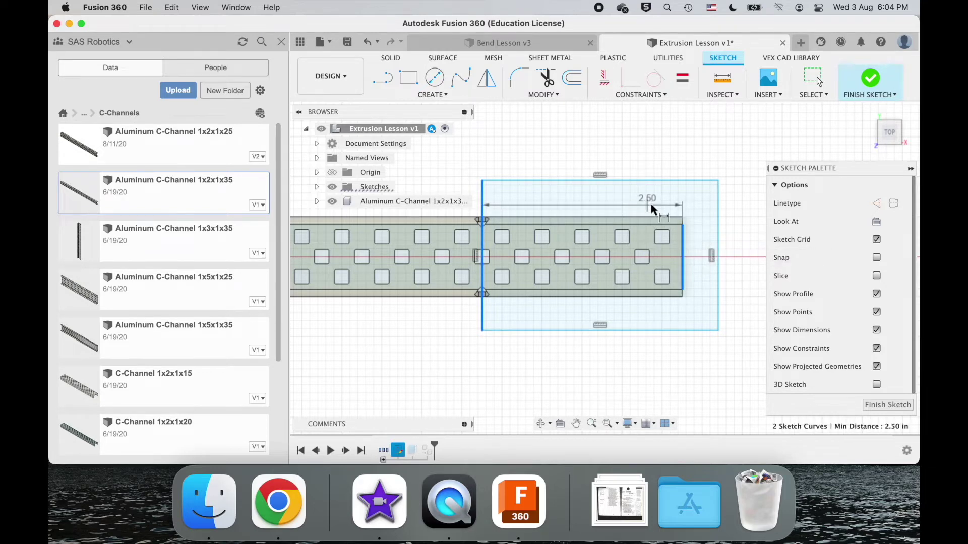
{"action": "left_click", "coordinate": [653, 204]}
{"action": "type", "text": "5"}
{"action": "key", "text": "Return"}
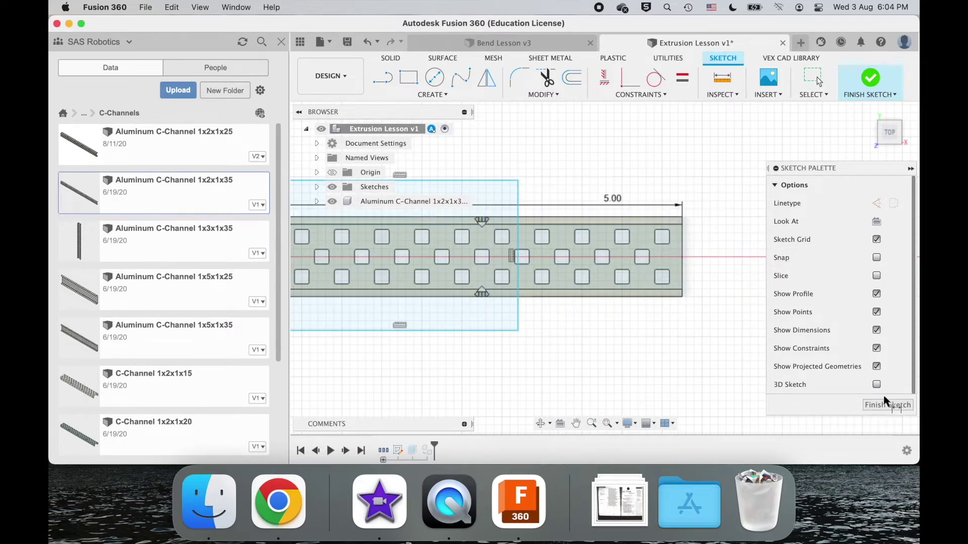
{"action": "scroll", "coordinate": [663, 344], "scroll_direction": "left", "scroll_amount": 5}
{"action": "key", "text": "Escape"}
- Move the rectangle's outer edge out past the channel's end and finish the sketch
{"action": "scroll", "coordinate": [663, 341], "scroll_direction": "down", "scroll_amount": 3}
{"action": "scroll", "coordinate": [662, 340], "scroll_direction": "right", "scroll_amount": 4}
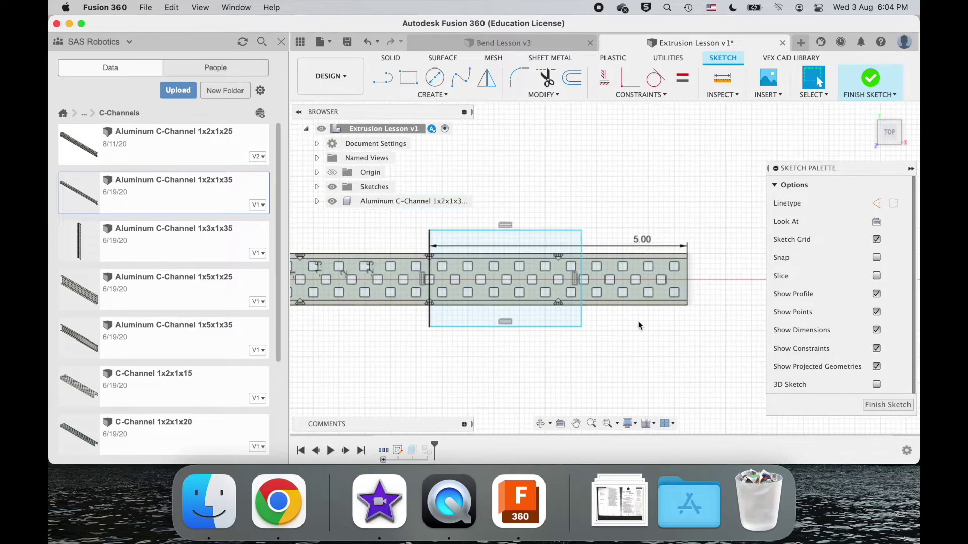
{"action": "left_click_drag", "start_coordinate": [583, 317], "coordinate": [755, 312]}
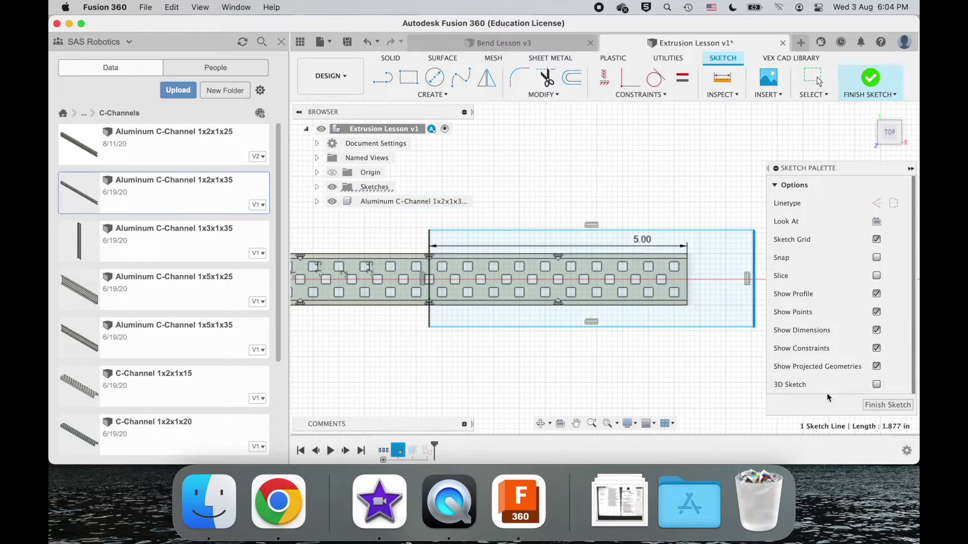
{"action": "left_click", "coordinate": [888, 405]}
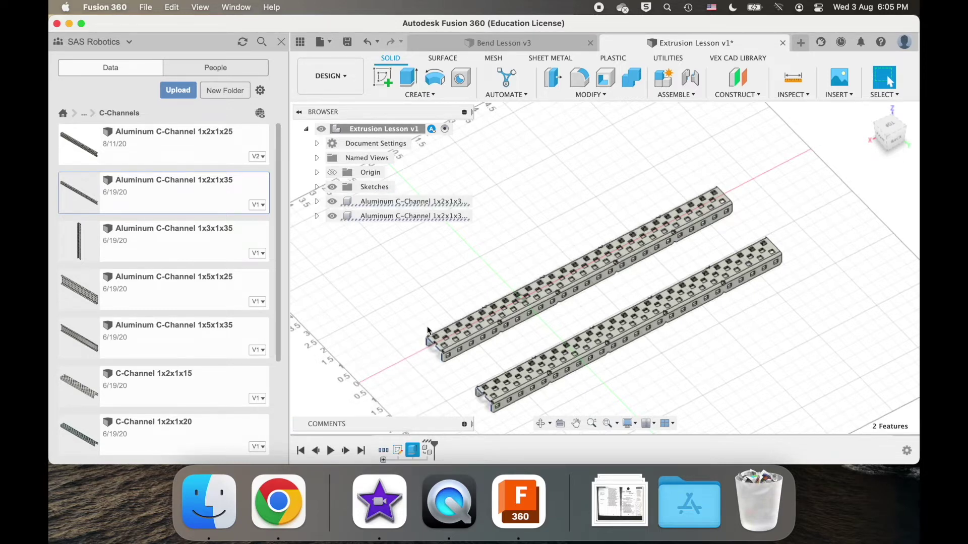
{"action": "scroll", "coordinate": [427, 326], "scroll_direction": "left", "scroll_amount": 3}
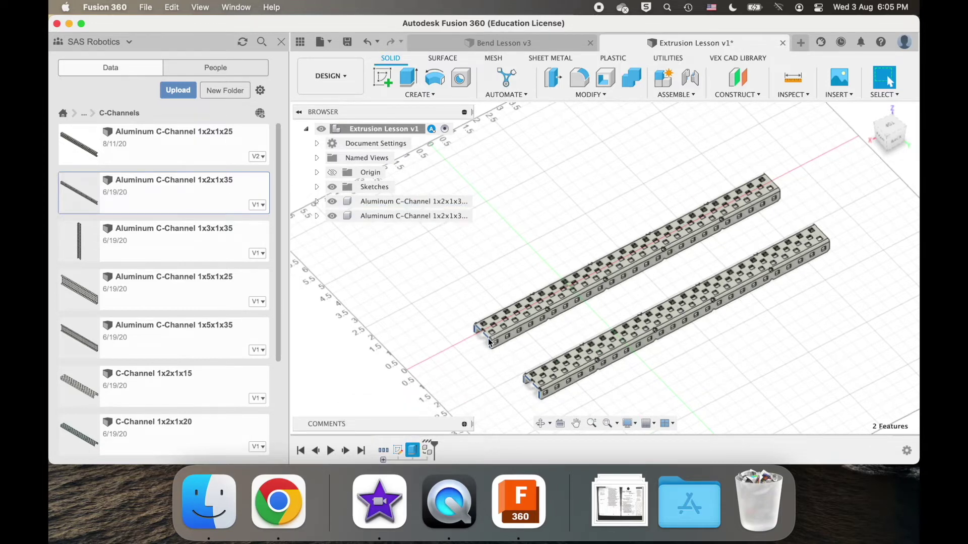
- Undo the channel copy, the end cut and its sketch until only the single uncut, unlinked C-channel remains
{"action": "scroll", "coordinate": [545, 378], "scroll_direction": "right", "scroll_amount": 5, "text": "shift"}
{"action": "scroll", "coordinate": [544, 378], "scroll_direction": "right", "scroll_amount": 3}
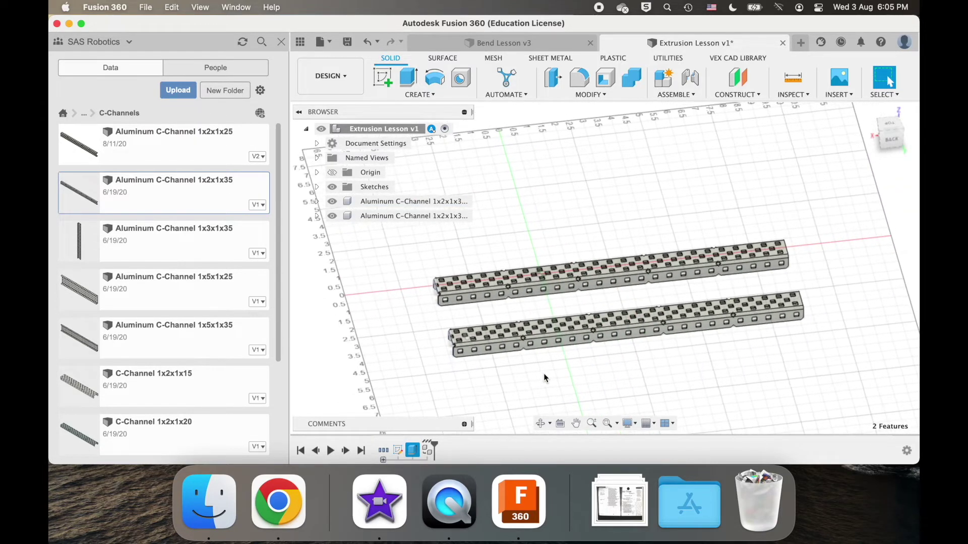
{"action": "scroll", "coordinate": [545, 377], "scroll_direction": "left", "scroll_amount": 2, "text": "shift"}
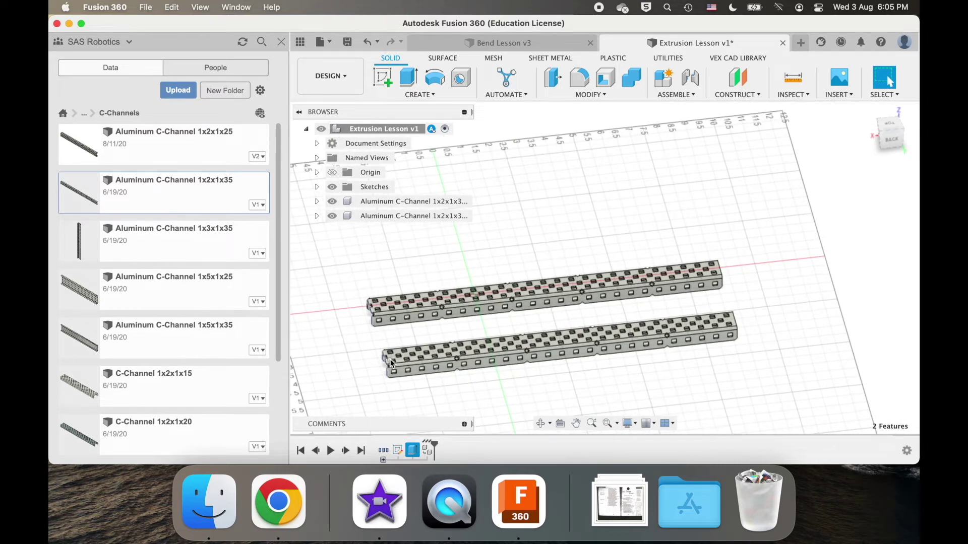
{"action": "scroll", "coordinate": [444, 364], "scroll_direction": "left", "scroll_amount": 5}
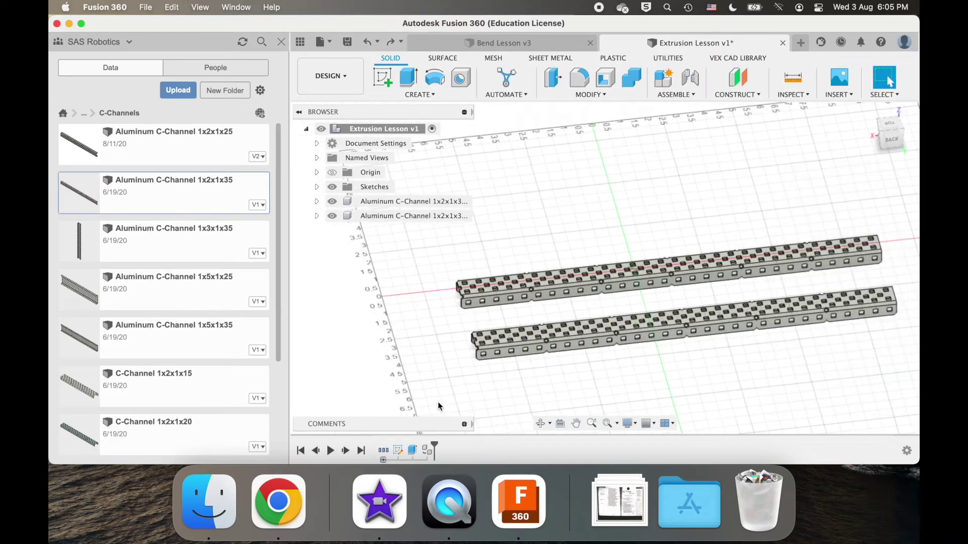
{"action": "key", "text": "super+z"}
{"action": "key", "text": "super+z"}
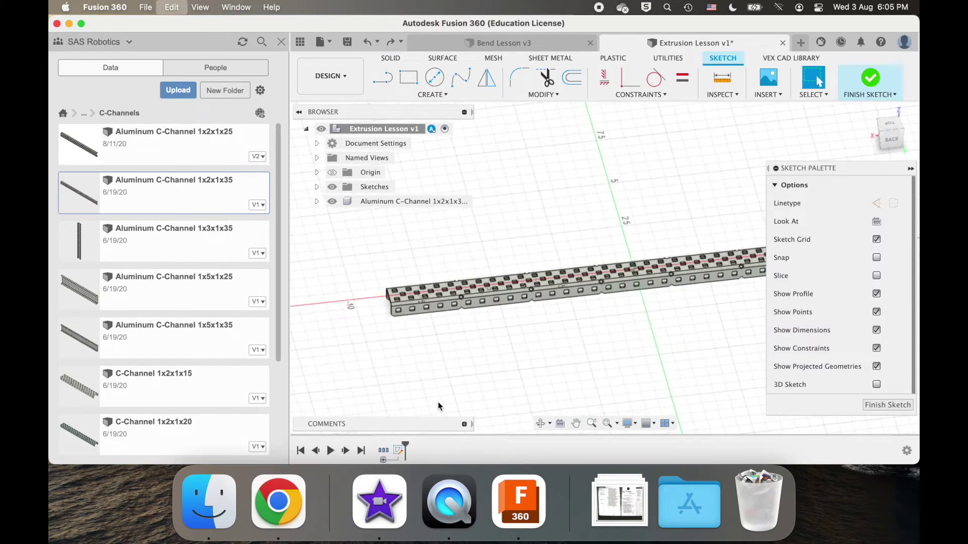
{"action": "key", "text": "super+z"}
{"action": "key", "text": "super+z"}
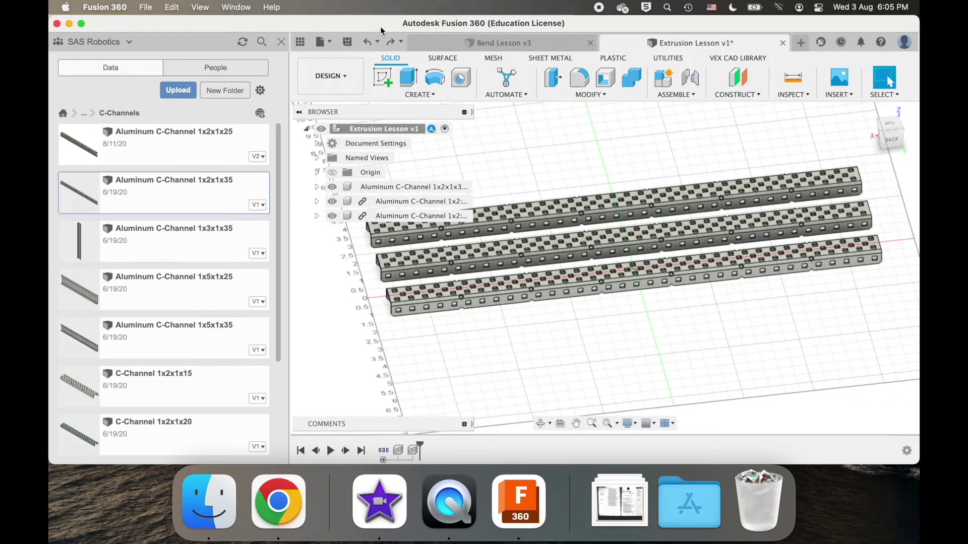
{"action": "left_click", "coordinate": [391, 45]}
{"action": "left_click", "coordinate": [390, 44]}
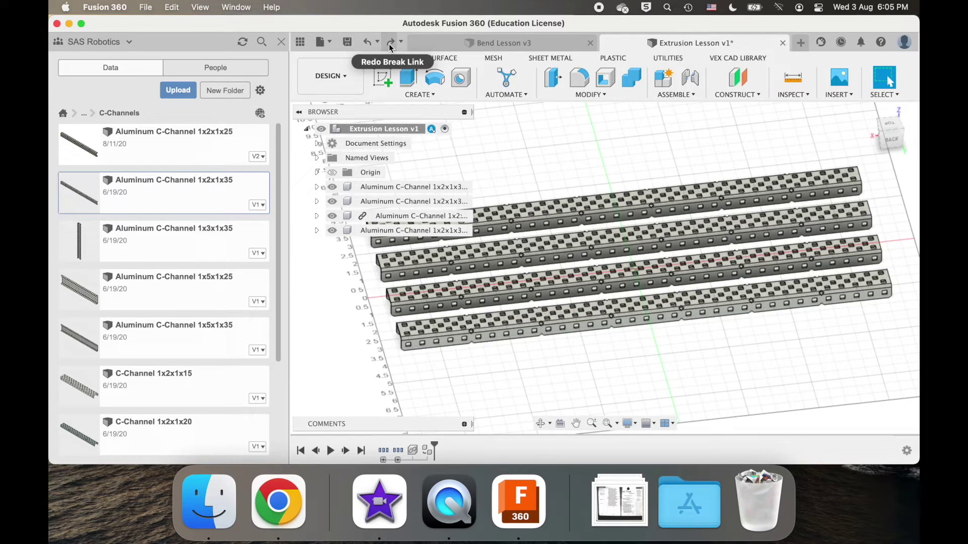
{"action": "left_click", "coordinate": [391, 45]}
{"action": "scroll", "coordinate": [450, 308], "scroll_direction": "left", "scroll_amount": 3}
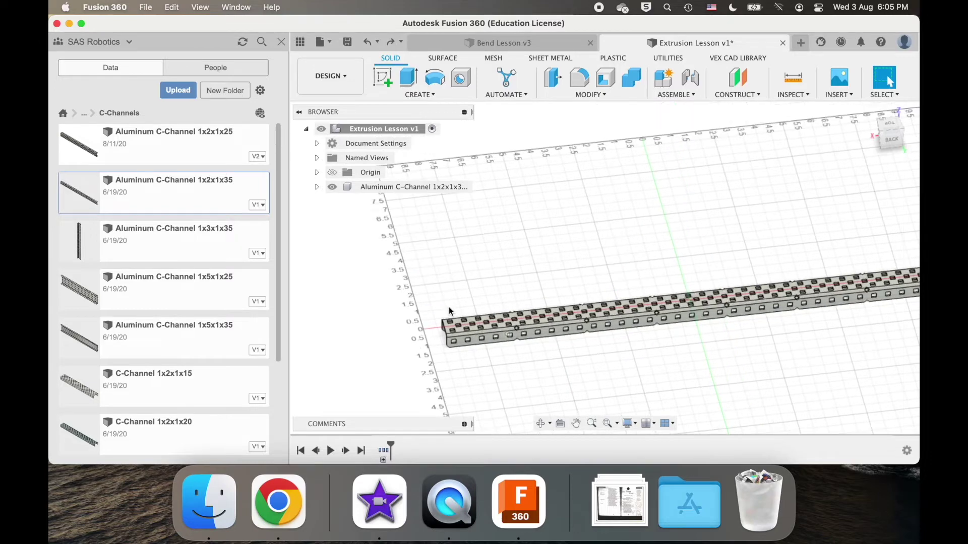
- Activate the Aluminum C-Channel 1x2x1x35 component and start a new sketch on the flat face at its end
{"action": "scroll", "coordinate": [450, 308], "scroll_direction": "up", "scroll_amount": 3}
{"action": "scroll", "coordinate": [450, 308], "scroll_direction": "right", "scroll_amount": 5}
{"action": "scroll", "coordinate": [449, 311], "scroll_direction": "up", "scroll_amount": 8}
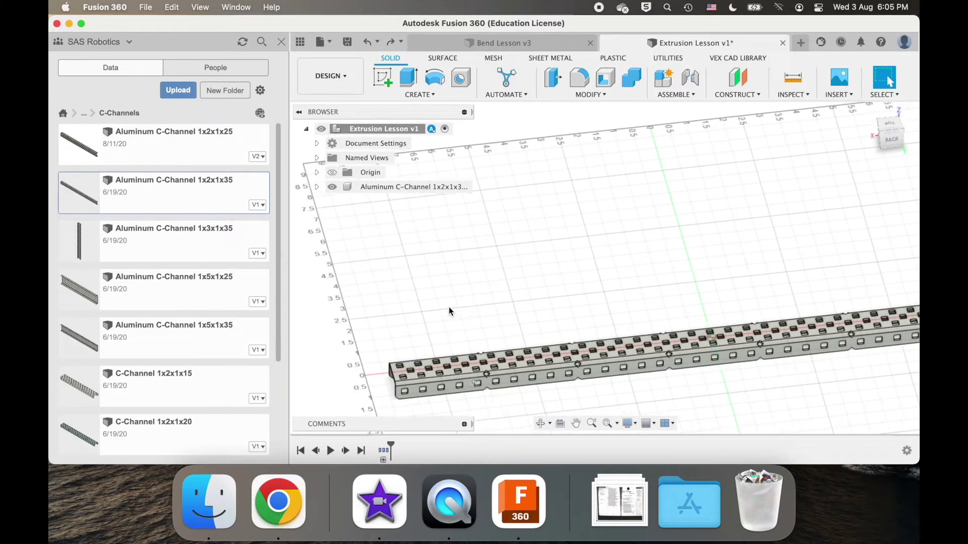
{"action": "scroll", "coordinate": [448, 307], "scroll_direction": "left", "scroll_amount": 4, "text": "shift"}
{"action": "scroll", "coordinate": [449, 308], "scroll_direction": "up", "scroll_amount": 3}
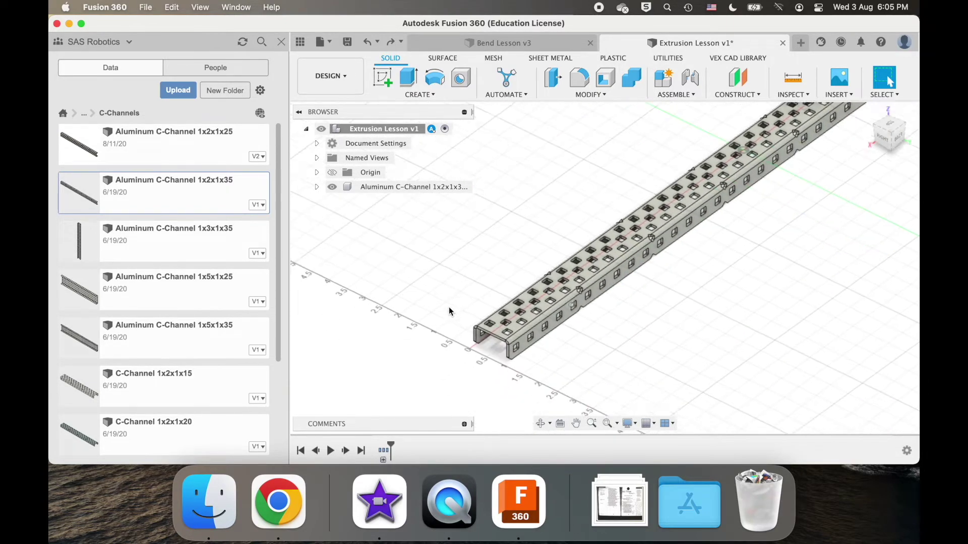
{"action": "scroll", "coordinate": [448, 307], "scroll_direction": "right", "scroll_amount": 3}
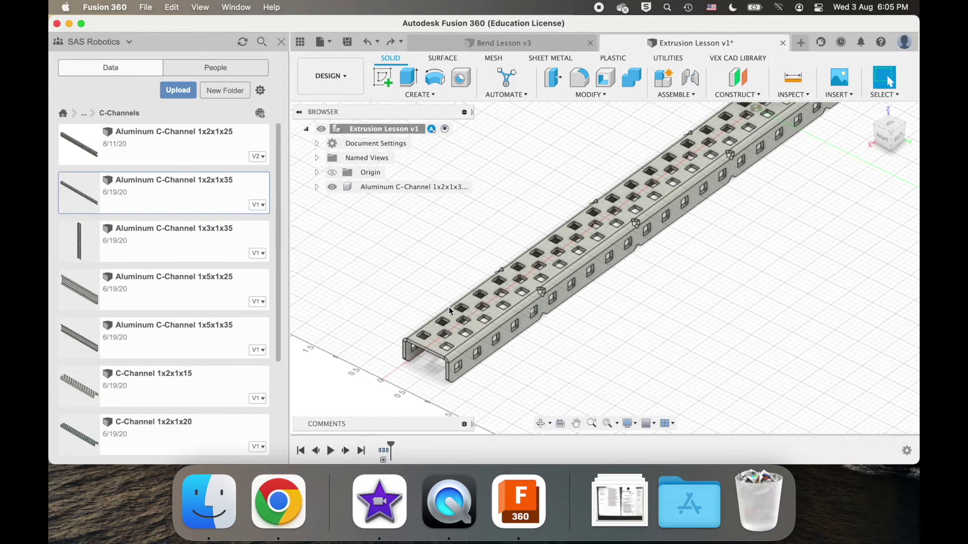
{"action": "left_click", "coordinate": [431, 187]}
{"action": "left_click", "coordinate": [516, 187]}
{"action": "scroll", "coordinate": [515, 187], "scroll_direction": "left", "scroll_amount": 3}
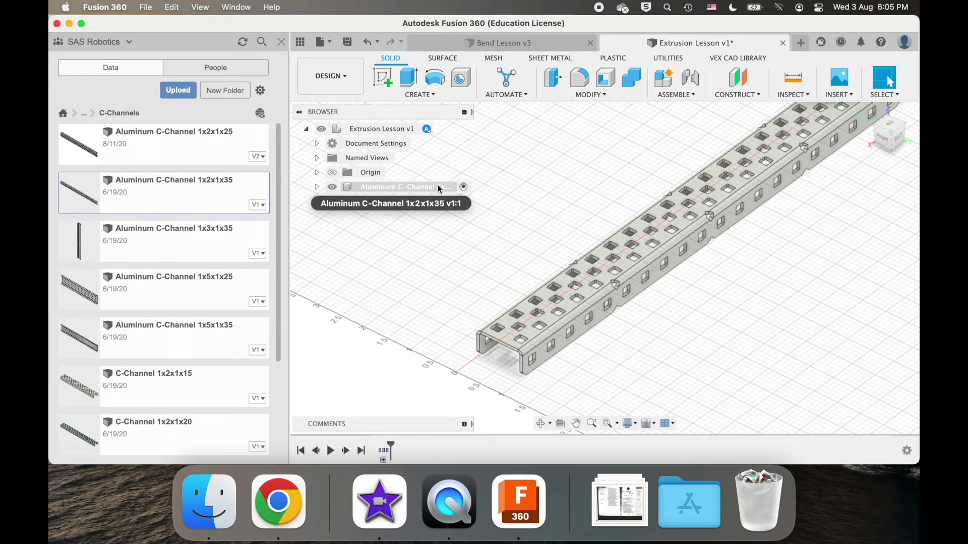
{"action": "left_click", "coordinate": [440, 98]}
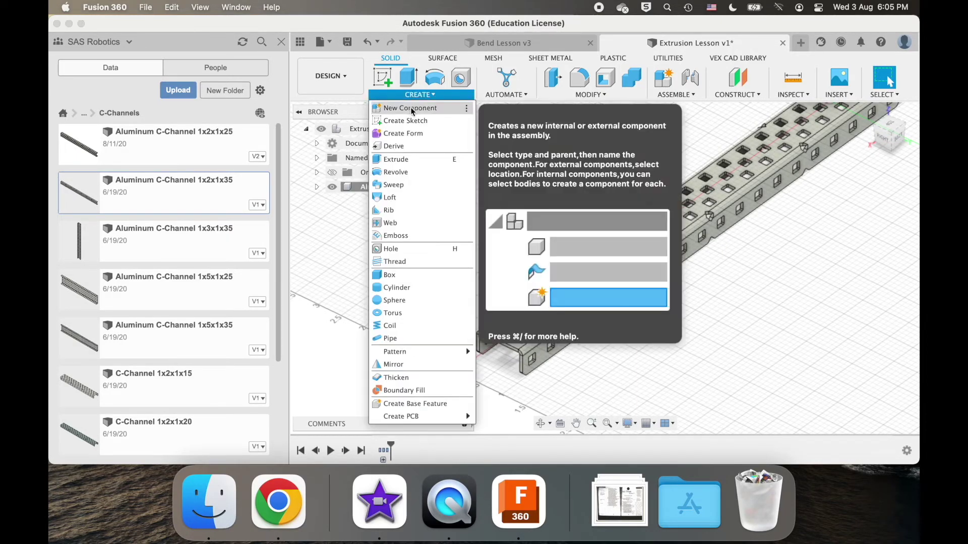
{"action": "left_click", "coordinate": [409, 118]}
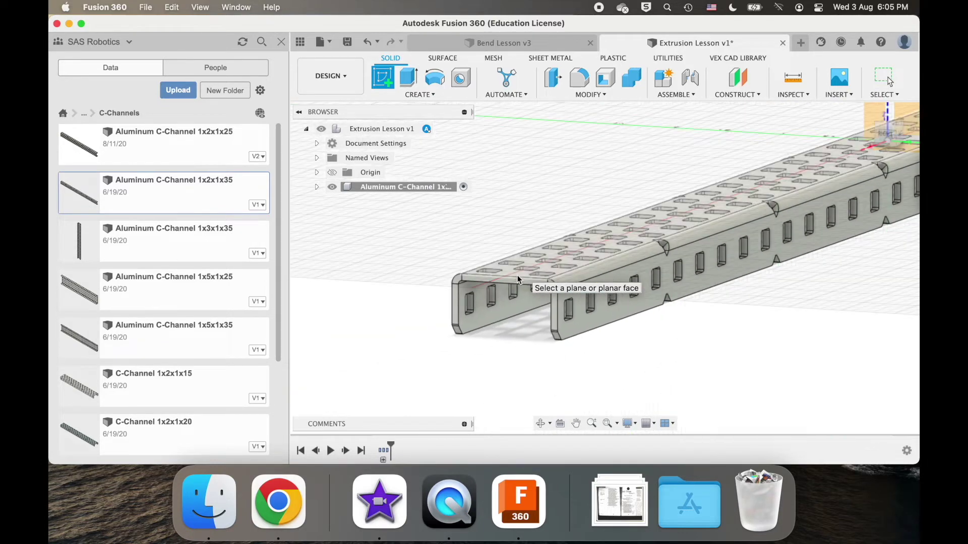
{"action": "left_click", "coordinate": [620, 279]}
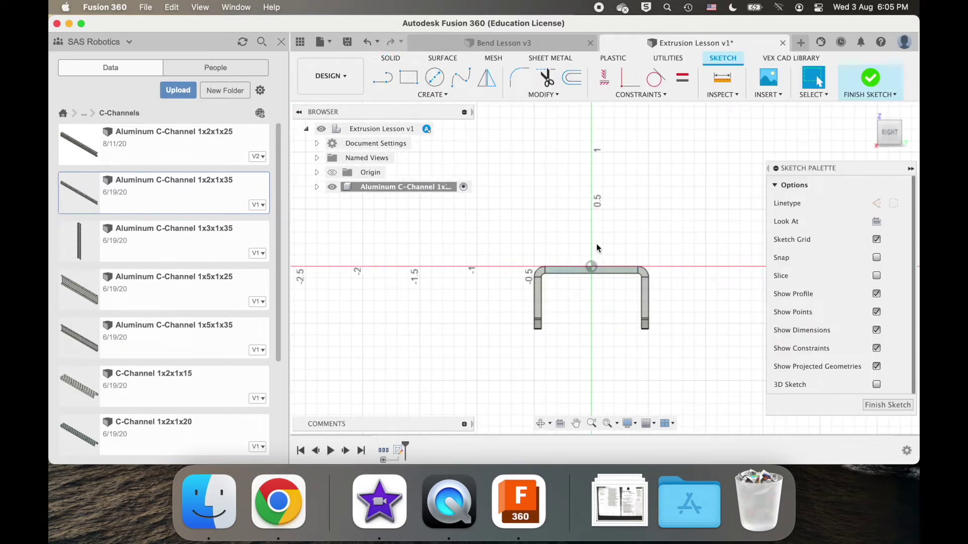
- Draw a two-point rectangle enclosing the channel's whole end profile and finish the sketch
{"action": "scroll", "coordinate": [597, 244], "scroll_direction": "up", "scroll_amount": 10, "text": "shift"}
{"action": "scroll", "coordinate": [596, 243], "scroll_direction": "down", "scroll_amount": 5, "text": "shift"}
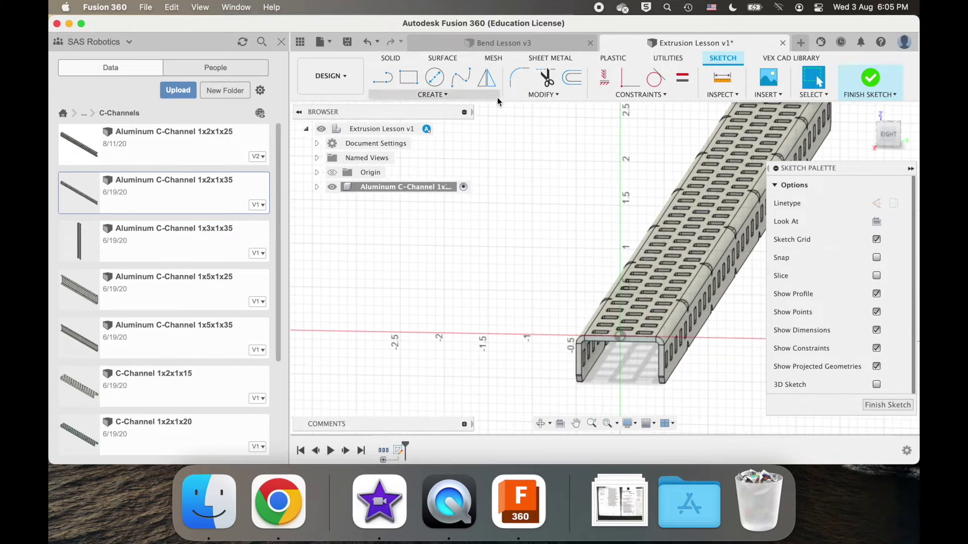
{"action": "left_click", "coordinate": [408, 78]}
{"action": "scroll", "coordinate": [605, 335], "scroll_direction": "right", "scroll_amount": 5, "text": "shift"}
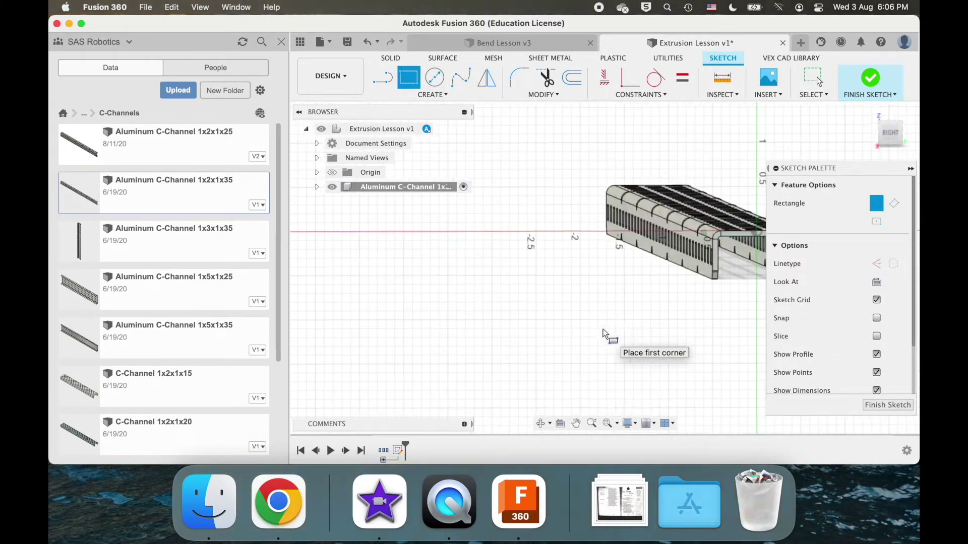
{"action": "scroll", "coordinate": [605, 335], "scroll_direction": "right", "scroll_amount": 5, "text": "shift"}
{"action": "scroll", "coordinate": [605, 335], "scroll_direction": "right", "scroll_amount": 3}
{"action": "left_click", "coordinate": [562, 207]}
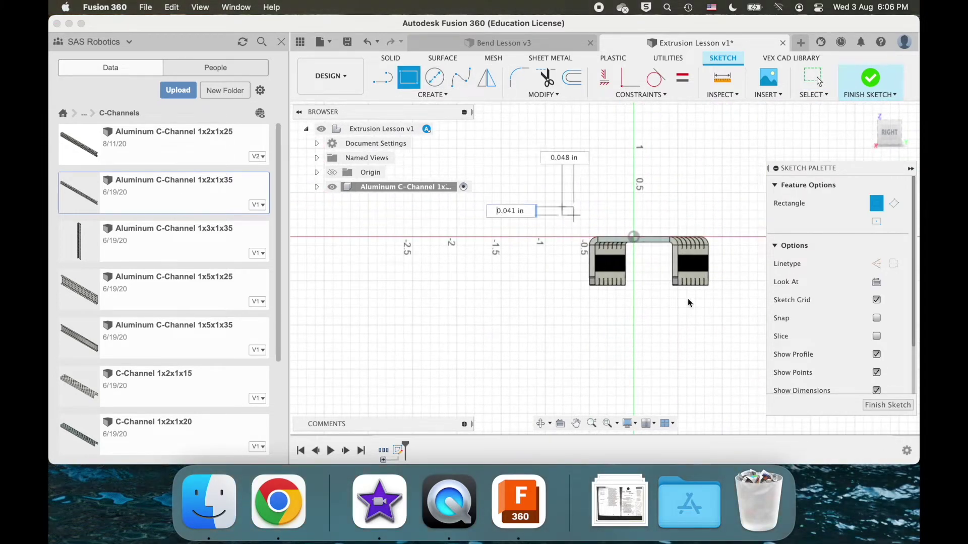
{"action": "left_click", "coordinate": [705, 318]}
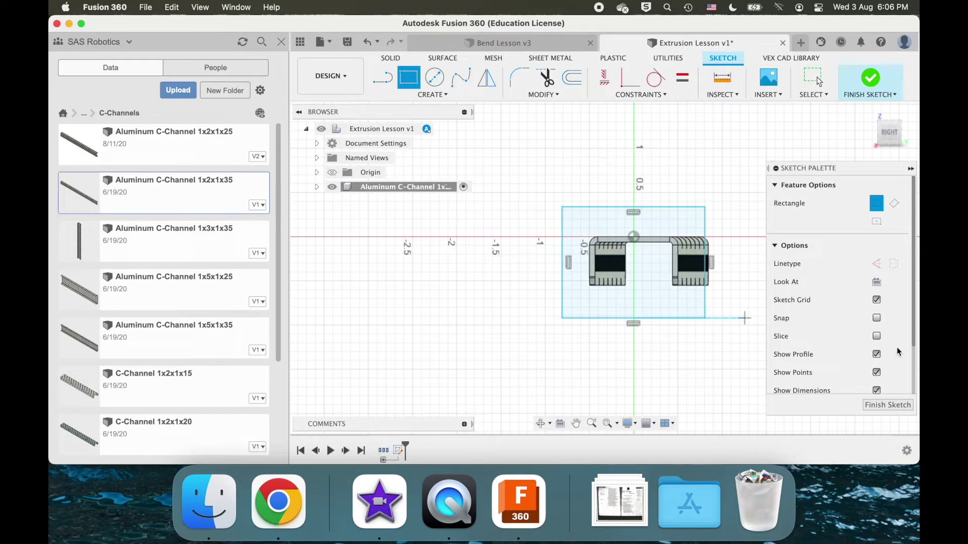
{"action": "left_click", "coordinate": [872, 405]}
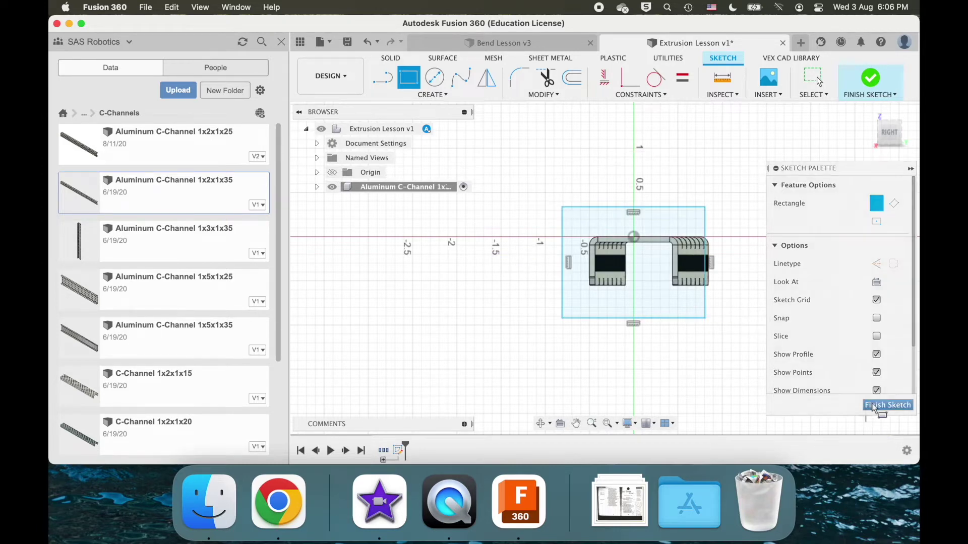
- Extrude both sketch profiles, the rectangle and the strip inside it, by -2.50 in as a Cut through the channel's end
{"action": "scroll", "coordinate": [722, 328], "scroll_direction": "right", "scroll_amount": 3}
{"action": "scroll", "coordinate": [722, 328], "scroll_direction": "up", "scroll_amount": 3}
{"action": "left_click", "coordinate": [458, 386]}
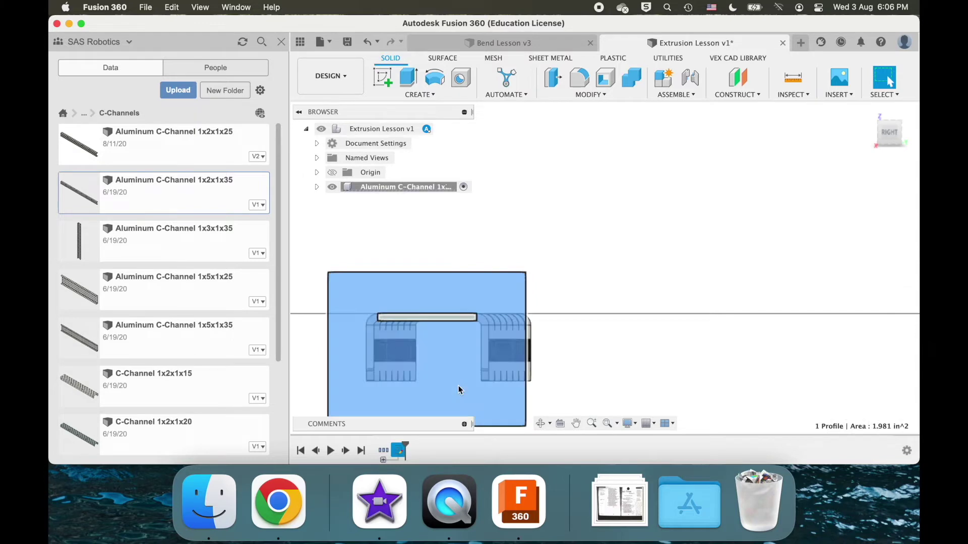
{"action": "scroll", "coordinate": [459, 385], "scroll_direction": "up", "scroll_amount": 5, "text": "shift"}
{"action": "scroll", "coordinate": [458, 386], "scroll_direction": "down", "scroll_amount": 5}
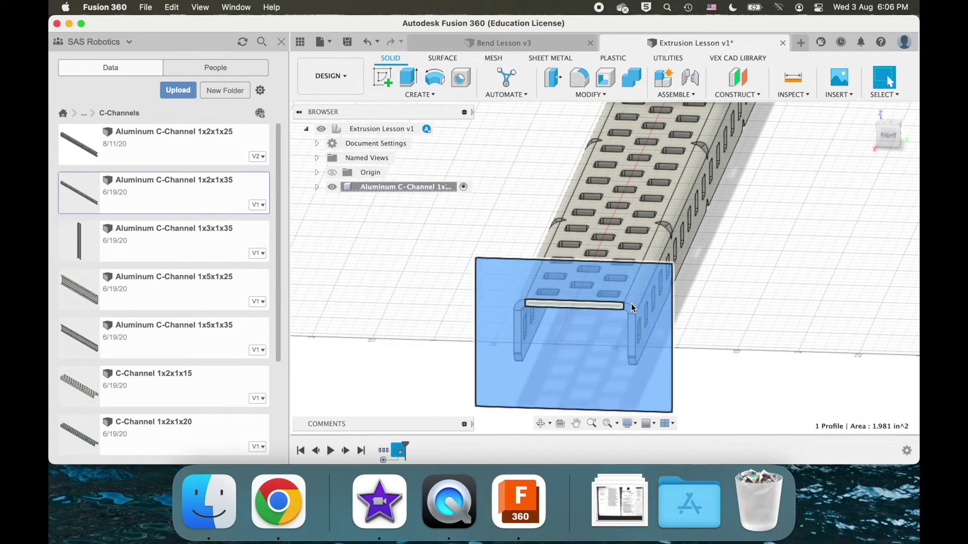
{"action": "scroll", "coordinate": [593, 311], "scroll_direction": "up", "scroll_amount": 3}
{"action": "left_click", "coordinate": [590, 319]}
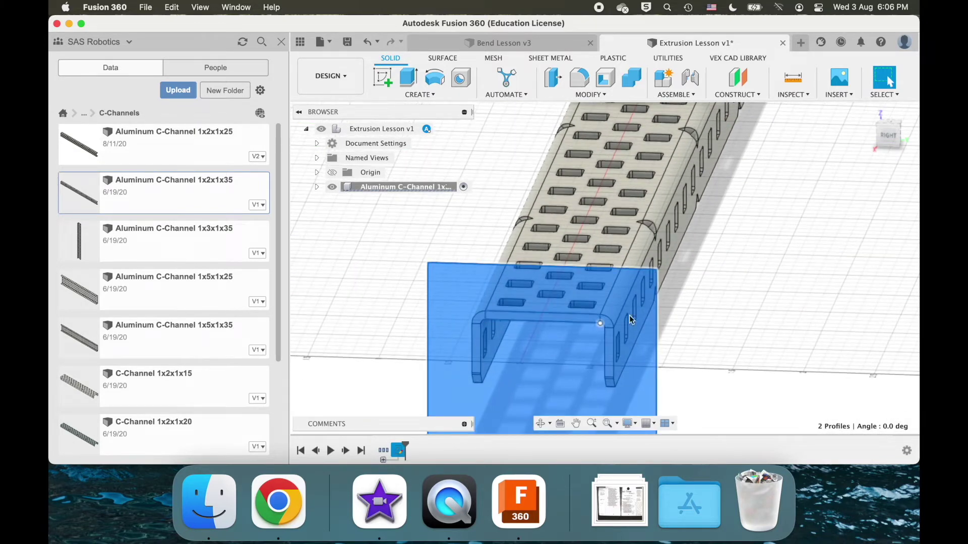
{"action": "key", "text": "e"}
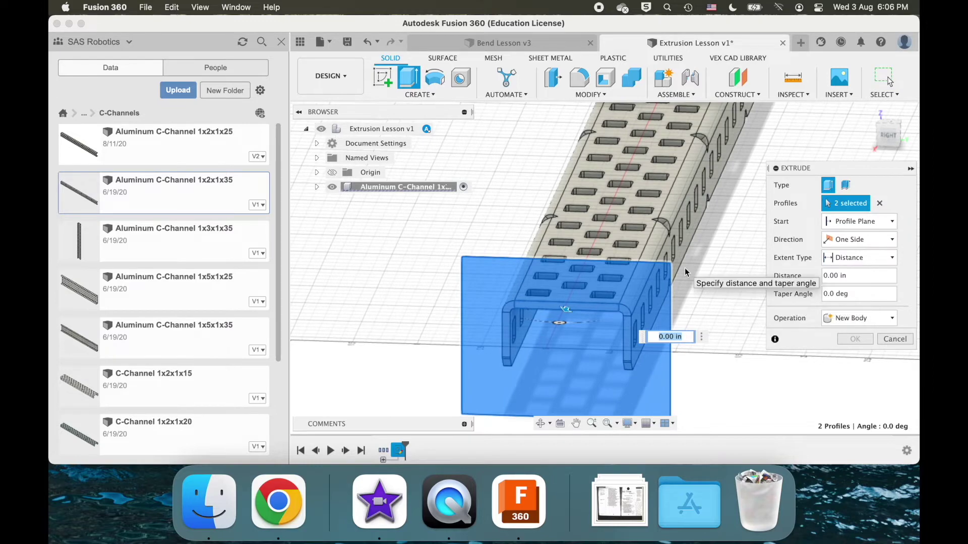
{"action": "scroll", "coordinate": [685, 267], "scroll_direction": "down", "scroll_amount": 5, "text": "shift"}
{"action": "left_click", "coordinate": [859, 318]}
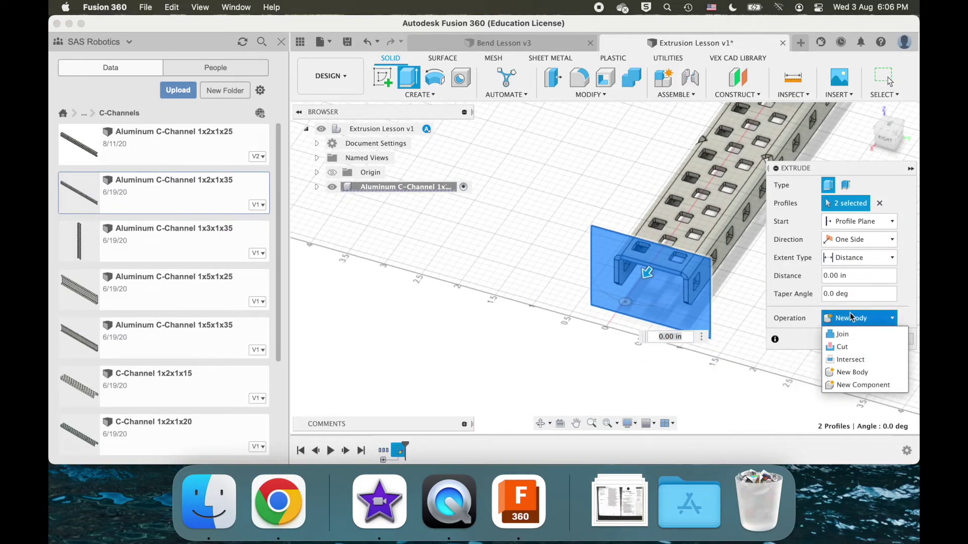
{"action": "left_click", "coordinate": [860, 372]}
{"action": "scroll", "coordinate": [665, 290], "scroll_direction": "right", "scroll_amount": 5, "text": "shift"}
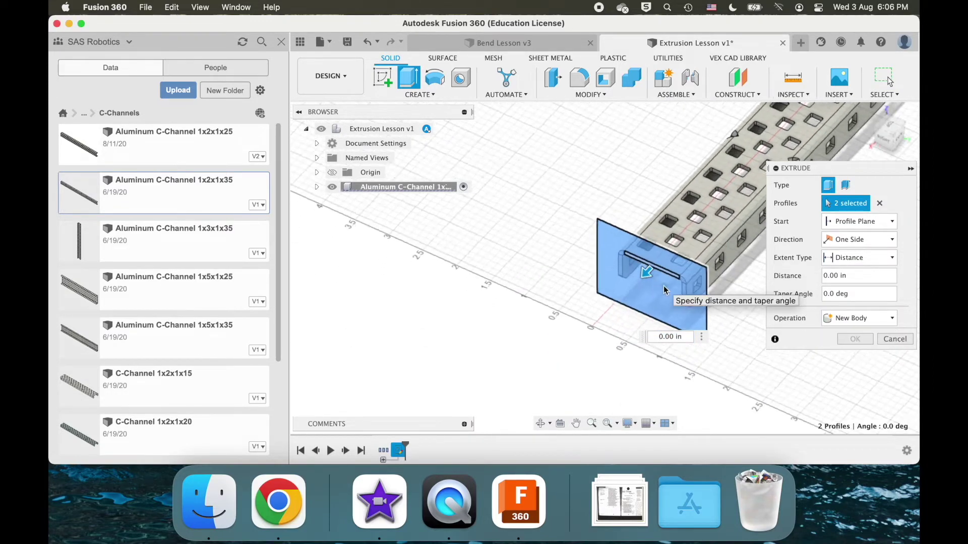
{"action": "scroll", "coordinate": [665, 290], "scroll_direction": "down", "scroll_amount": 5}
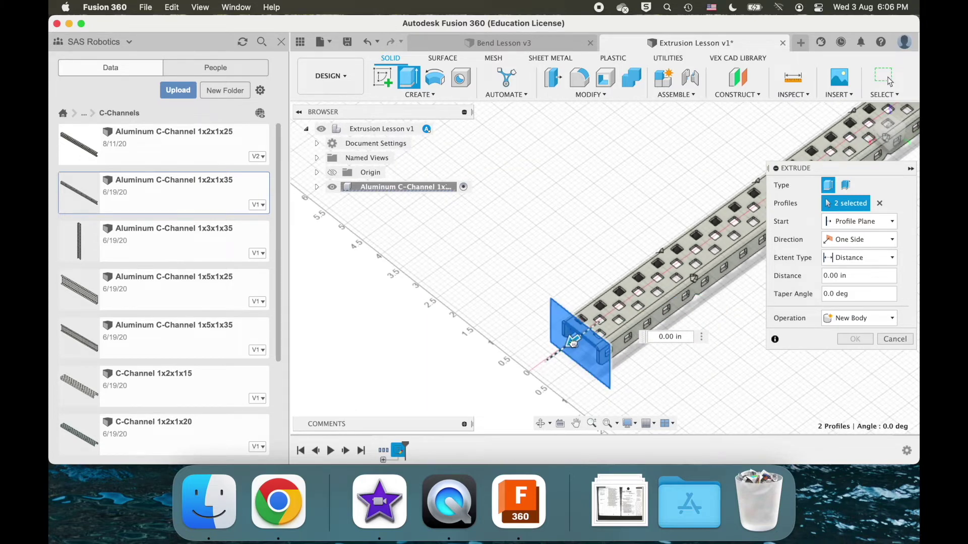
{"action": "left_click_drag", "start_coordinate": [573, 342], "coordinate": [673, 275]}
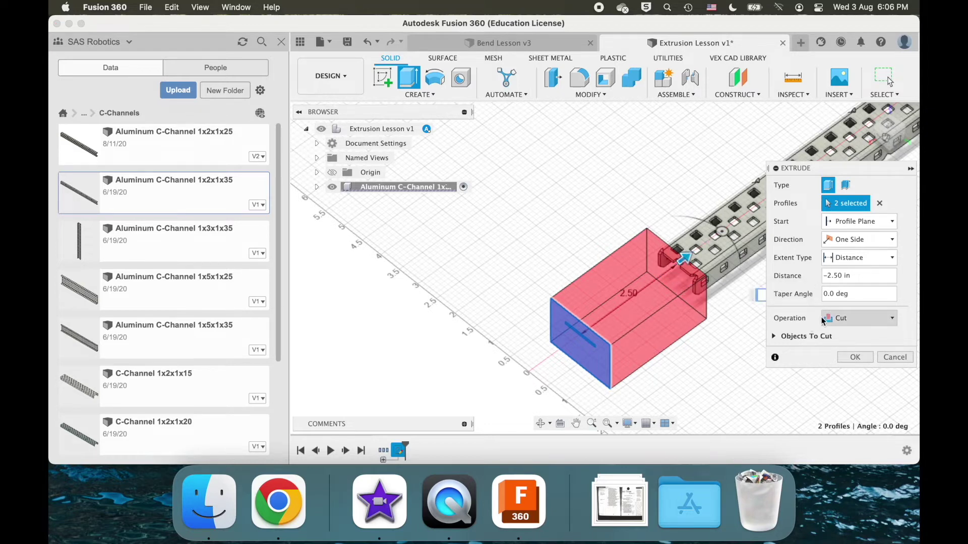
{"action": "scroll", "coordinate": [638, 297], "scroll_direction": "right", "scroll_amount": 1}
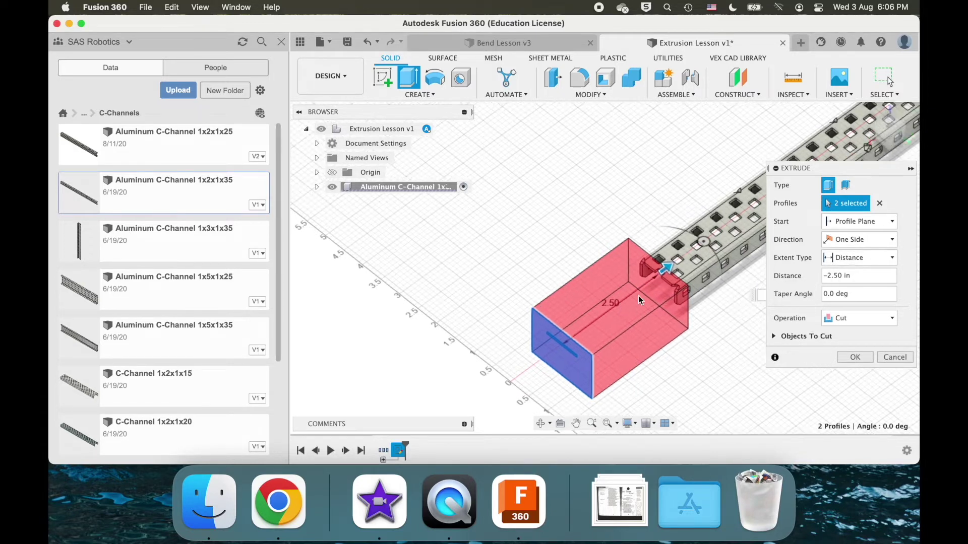
{"action": "scroll", "coordinate": [638, 295], "scroll_direction": "right", "scroll_amount": 3}
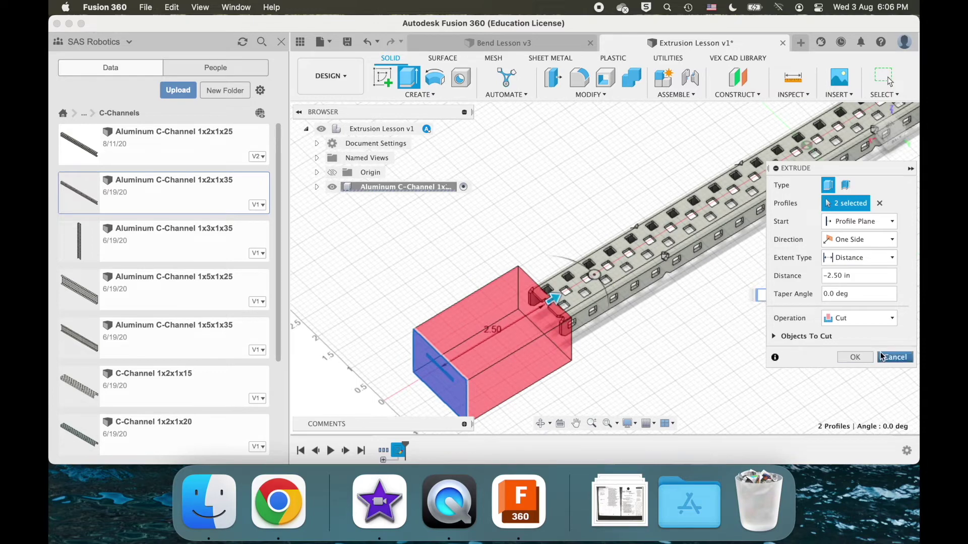
{"action": "key", "text": "Return"}
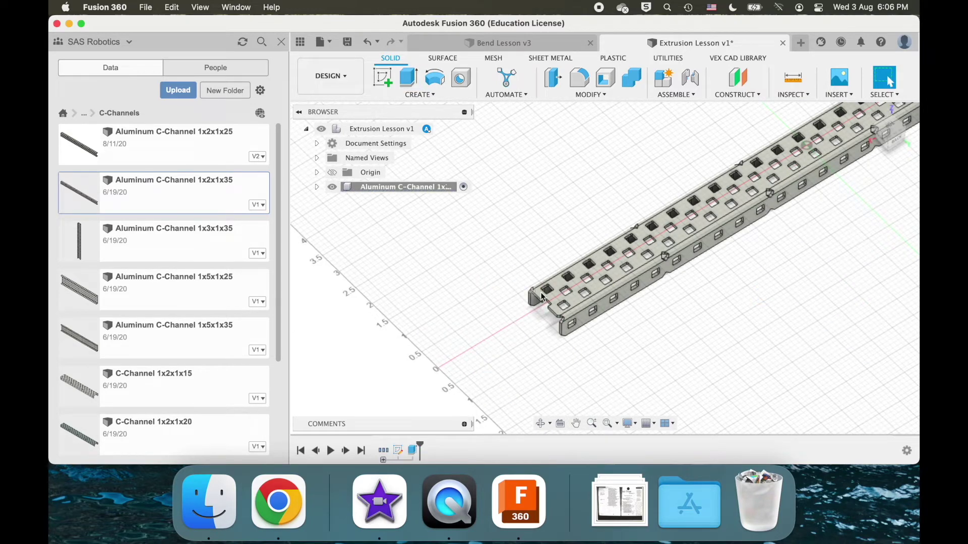
- Examine the C-channel along its whole length after the end cut
{"action": "scroll", "coordinate": [670, 292], "scroll_direction": "right", "scroll_amount": 3, "text": "shift"}
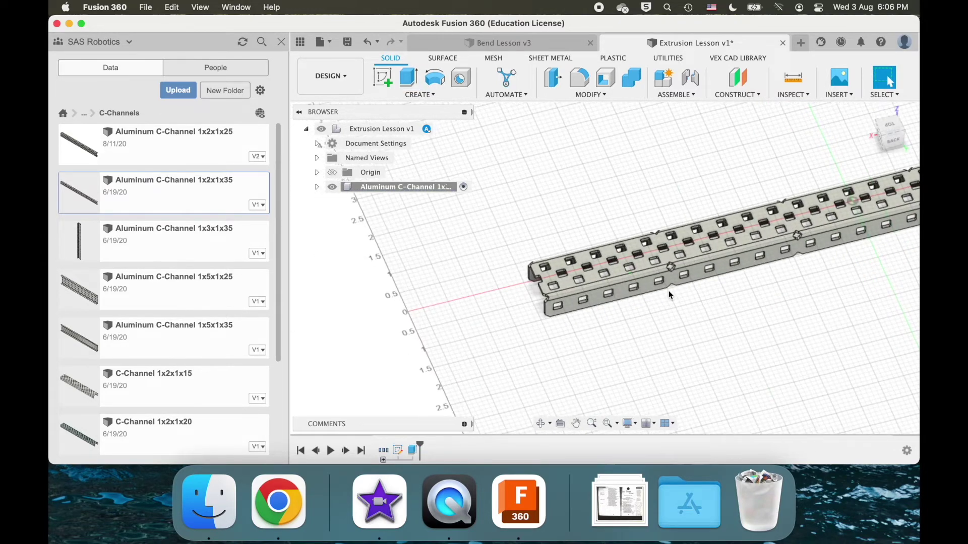
{"action": "scroll", "coordinate": [669, 292], "scroll_direction": "down", "scroll_amount": 3}
{"action": "scroll", "coordinate": [669, 292], "scroll_direction": "right", "scroll_amount": 3}
{"action": "scroll", "coordinate": [670, 294], "scroll_direction": "right", "scroll_amount": 3}
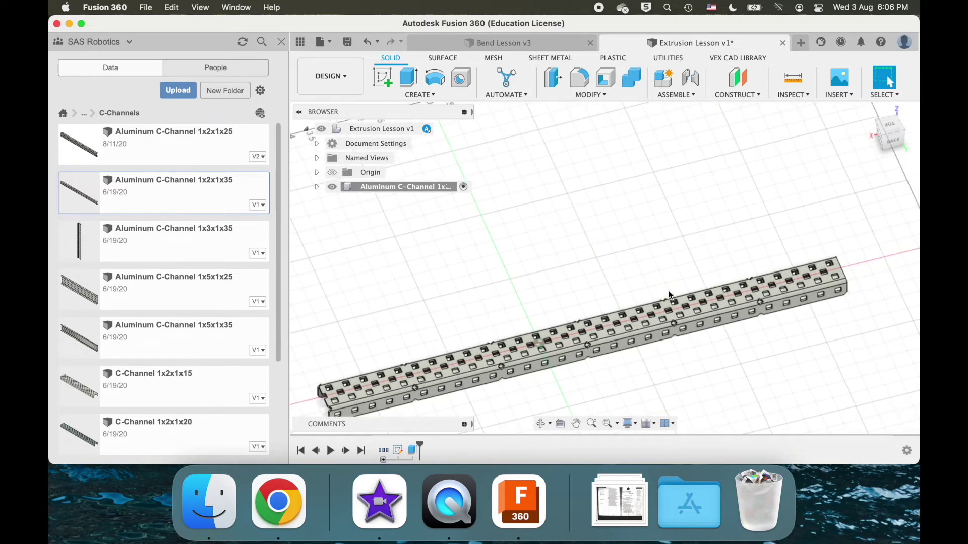
{"action": "scroll", "coordinate": [669, 294], "scroll_direction": "down", "scroll_amount": 2}
{"action": "scroll", "coordinate": [670, 294], "scroll_direction": "left", "scroll_amount": 3}
{"action": "scroll", "coordinate": [669, 295], "scroll_direction": "down", "scroll_amount": 3, "text": "shift"}
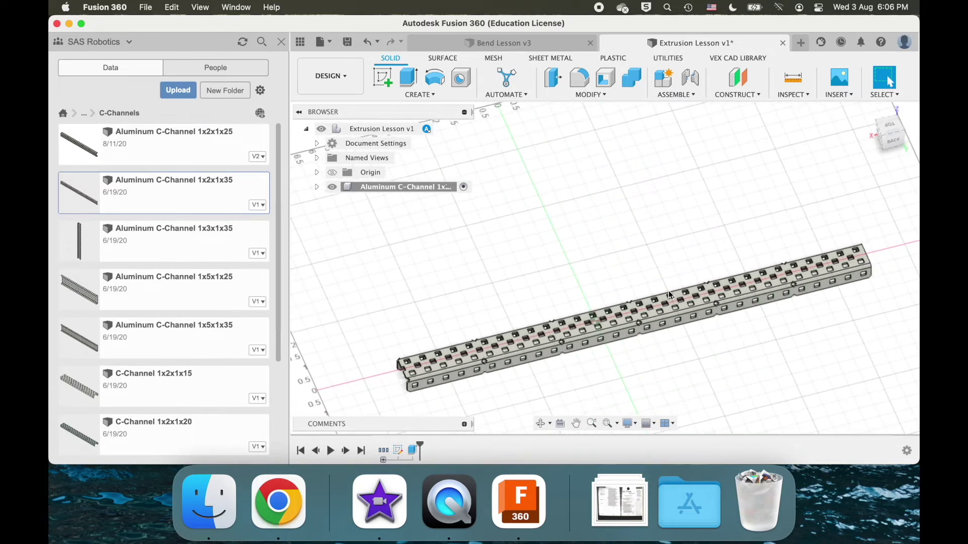
{"action": "scroll", "coordinate": [670, 295], "scroll_direction": "down", "scroll_amount": 2, "text": "shift"}
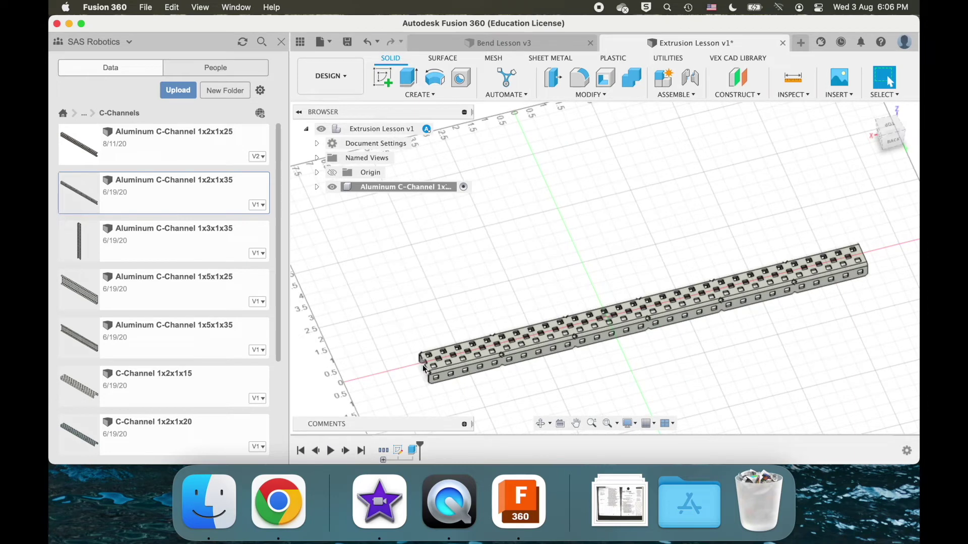
- Edit the end-cut extrusion in the timeline and set its distance to -5 in
{"action": "right_click", "coordinate": [412, 450]}
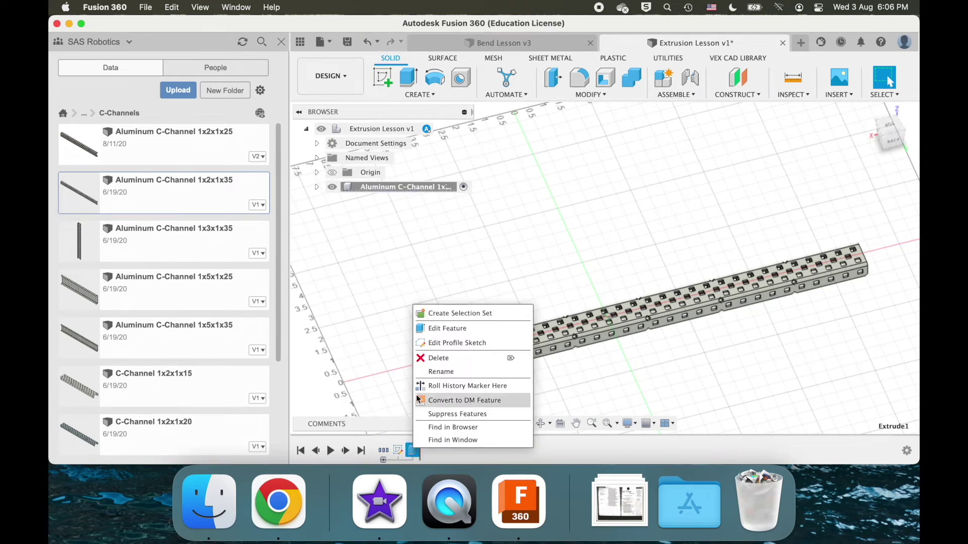
{"action": "left_click", "coordinate": [425, 331]}
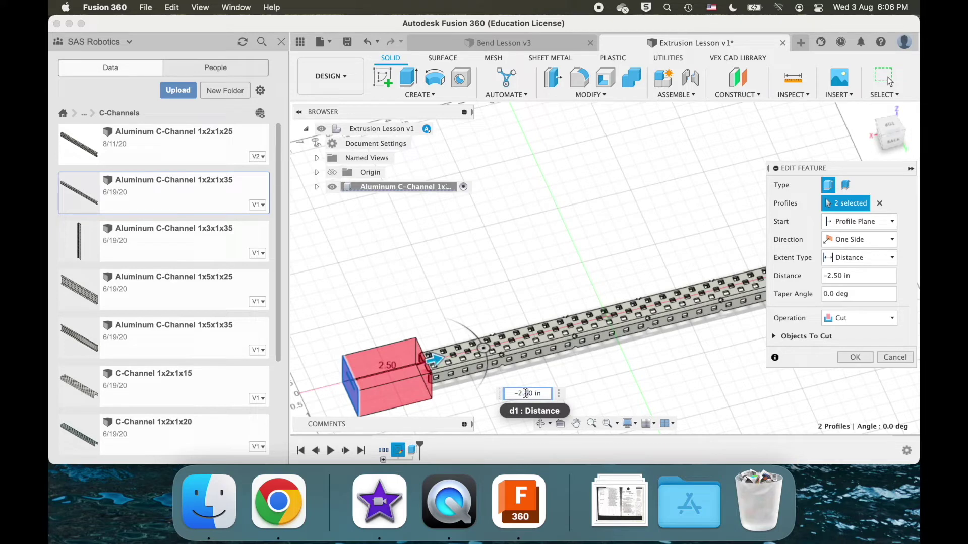
{"action": "key", "text": "Return"}
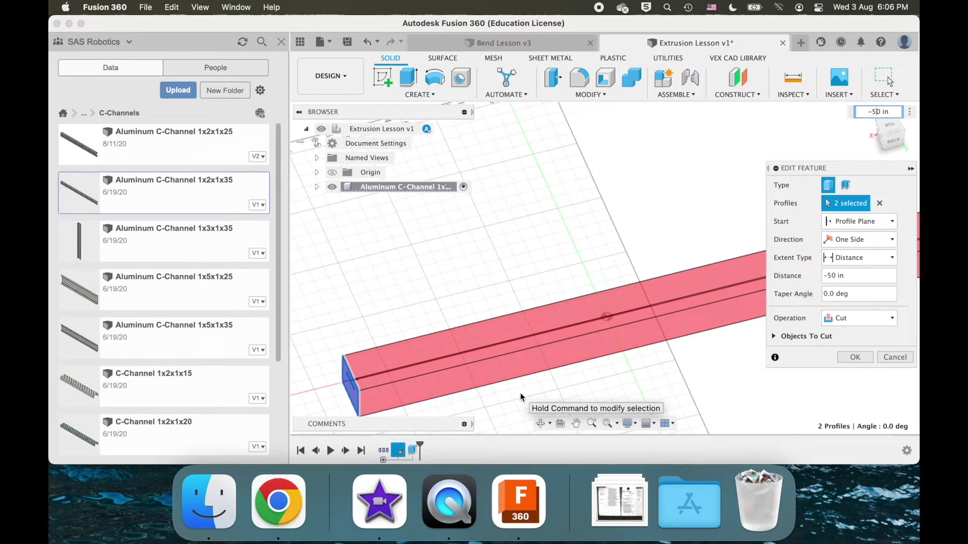
{"action": "key", "text": "Return"}
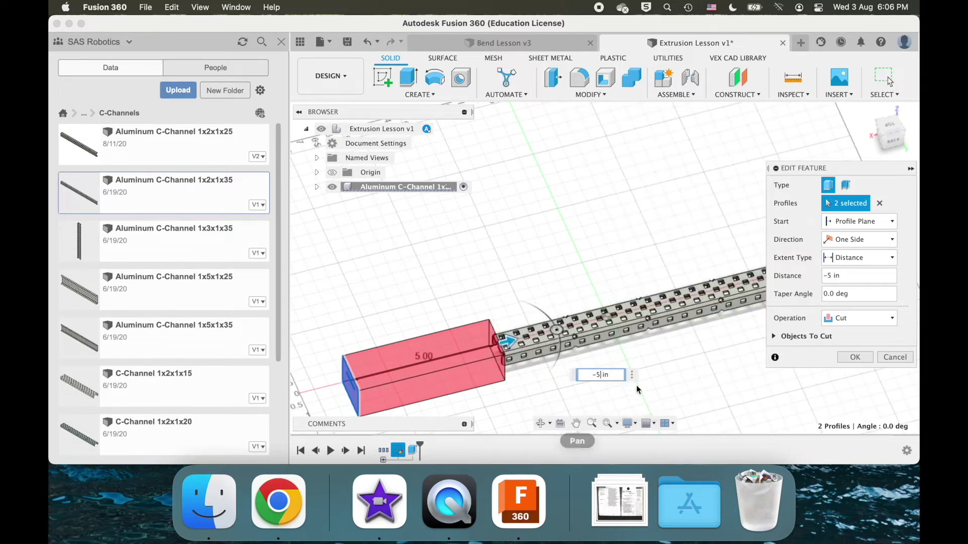
{"action": "left_click", "coordinate": [852, 351]}
- Examine the shortened C-channel from its cut end to its opposite end
{"action": "scroll", "coordinate": [649, 350], "scroll_direction": "right", "scroll_amount": 5}
{"action": "scroll", "coordinate": [650, 350], "scroll_direction": "down", "scroll_amount": 5, "text": "shift"}
{"action": "scroll", "coordinate": [650, 350], "scroll_direction": "up", "scroll_amount": 5}
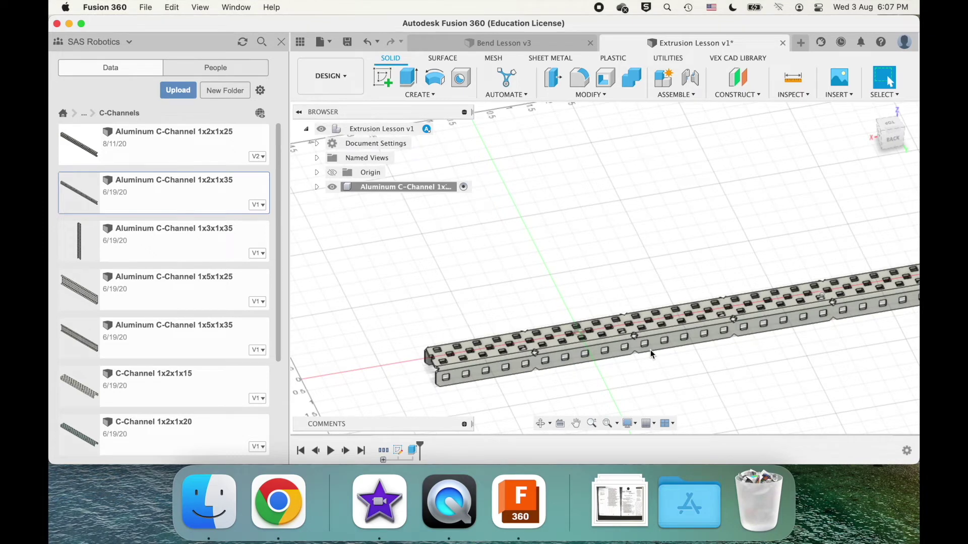
{"action": "scroll", "coordinate": [651, 350], "scroll_direction": "down", "scroll_amount": 3}
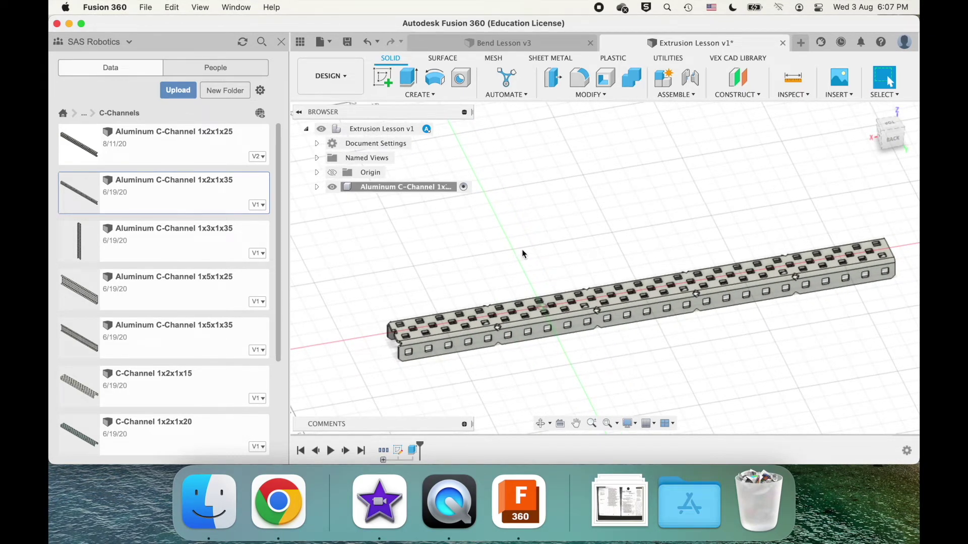
{"action": "scroll", "coordinate": [523, 251], "scroll_direction": "up", "scroll_amount": 2}
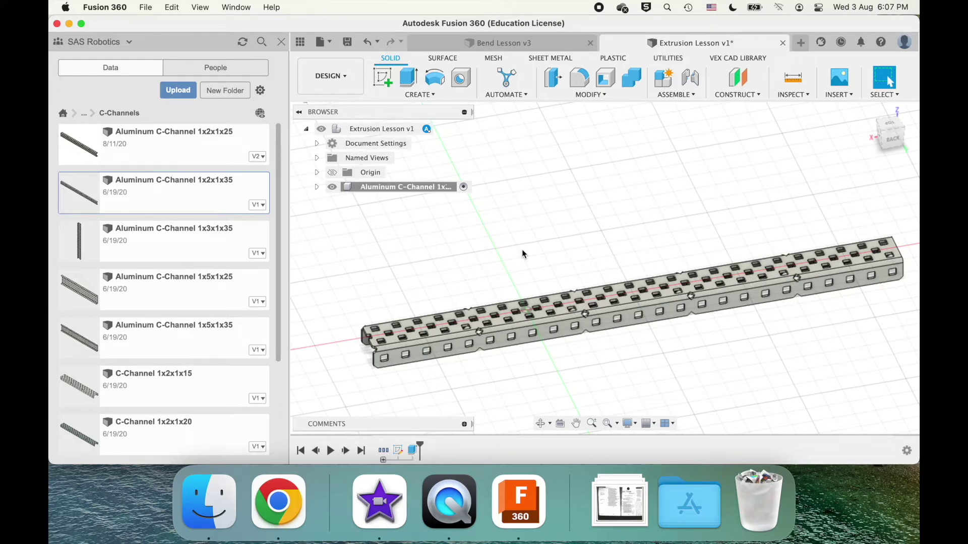
{"action": "scroll", "coordinate": [522, 249], "scroll_direction": "up", "scroll_amount": 4}
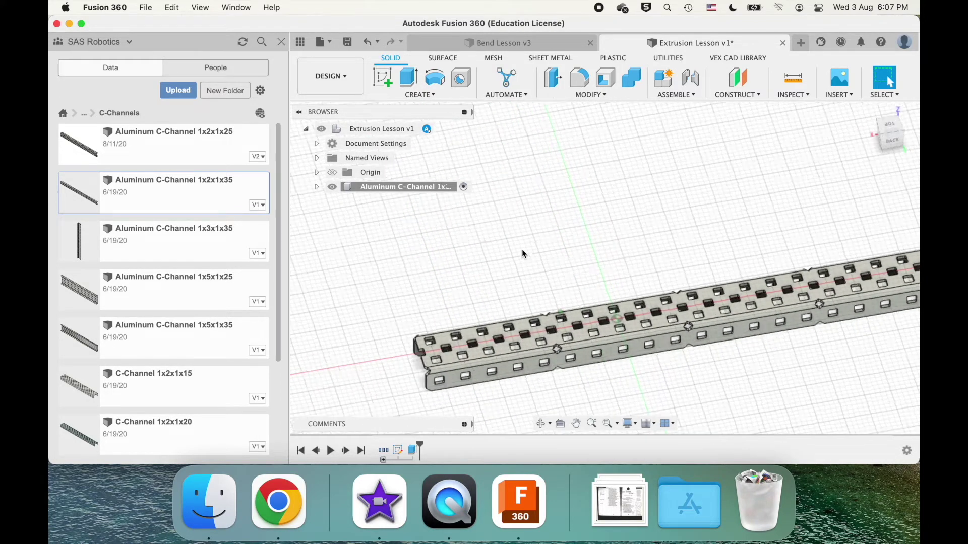
{"action": "scroll", "coordinate": [522, 249], "scroll_direction": "up", "scroll_amount": 2}
{"action": "scroll", "coordinate": [522, 249], "scroll_direction": "right", "scroll_amount": 10}
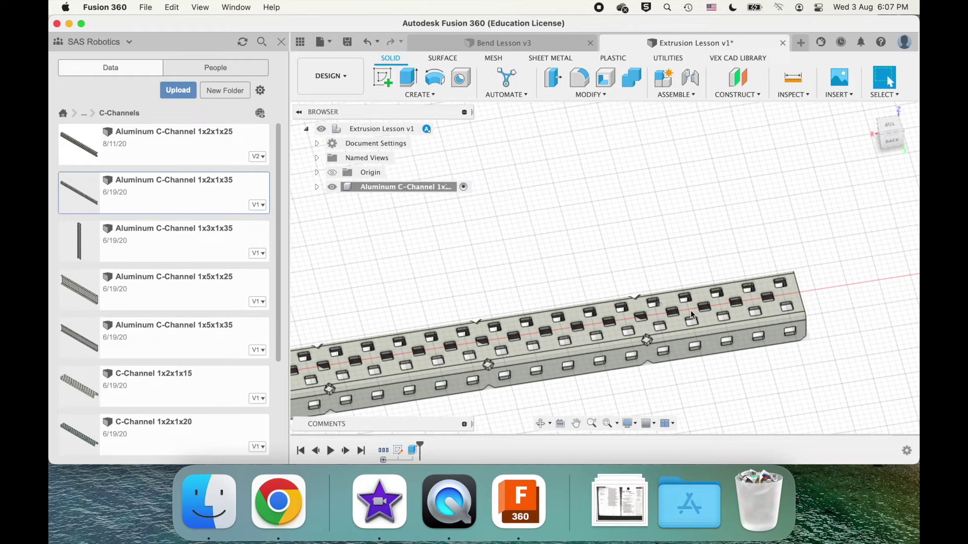
- Highlight the whole C-channel component to inspect it as one part around the cut end, and clear the selection
{"action": "double_click", "coordinate": [680, 345]}
{"action": "scroll", "coordinate": [679, 345], "scroll_direction": "left", "scroll_amount": 10}
{"action": "scroll", "coordinate": [679, 345], "scroll_direction": "down", "scroll_amount": 3}
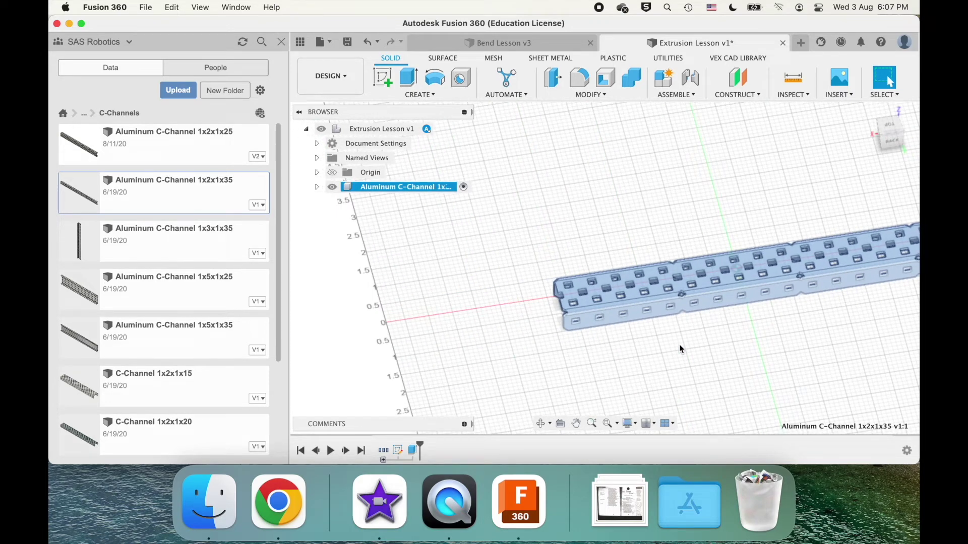
{"action": "scroll", "coordinate": [680, 349], "scroll_direction": "left", "scroll_amount": 2}
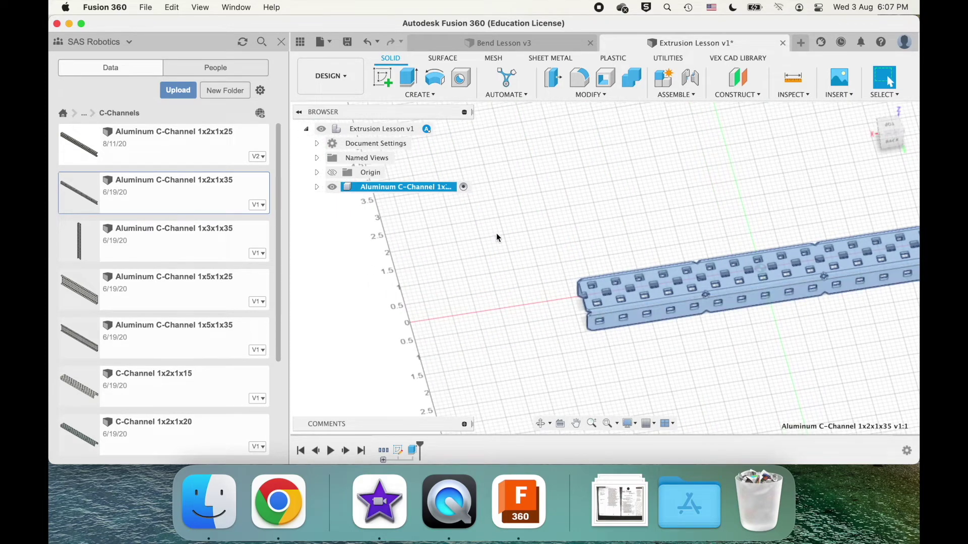
{"action": "left_click", "coordinate": [492, 308]}
{"action": "scroll", "coordinate": [492, 307], "scroll_direction": "up", "scroll_amount": 4}
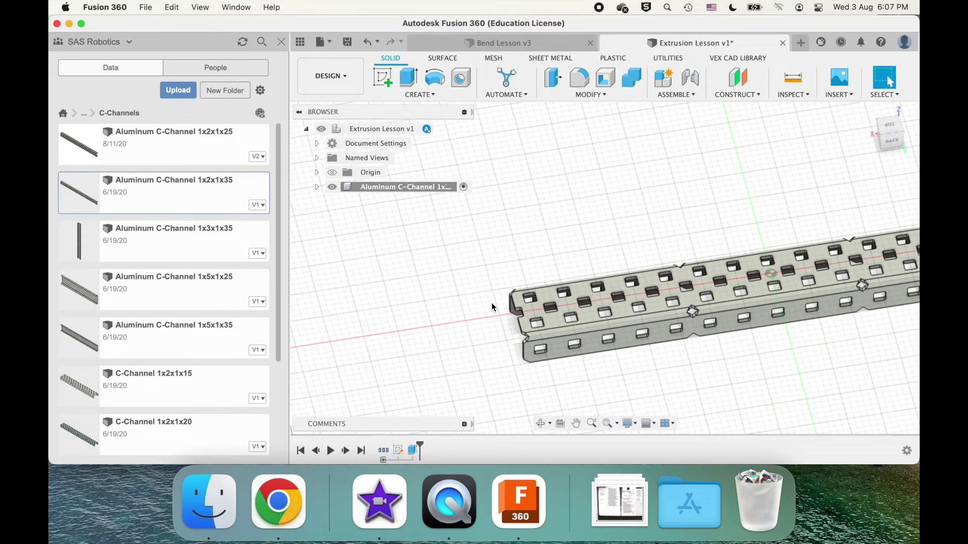
{"action": "scroll", "coordinate": [491, 304], "scroll_direction": "up", "scroll_amount": 3}
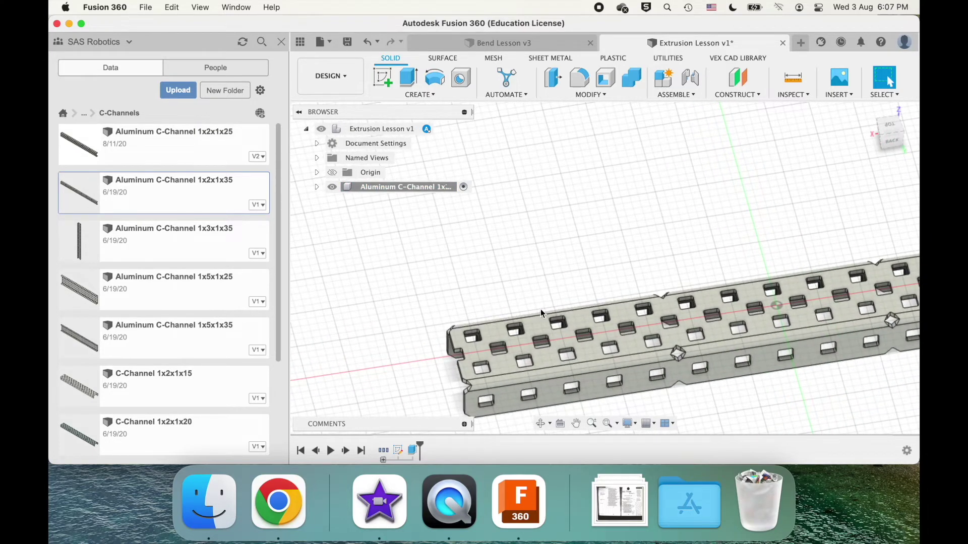
{"action": "scroll", "coordinate": [539, 310], "scroll_direction": "up", "scroll_amount": 3, "text": "shift"}
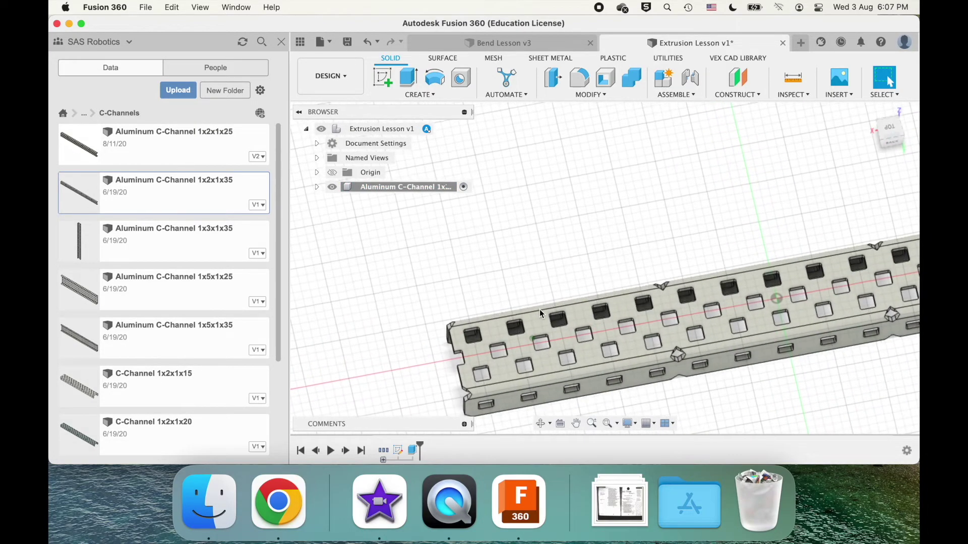
{"action": "left_click", "coordinate": [562, 343]}
{"action": "double_click", "coordinate": [562, 346]}
{"action": "scroll", "coordinate": [562, 346], "scroll_direction": "down", "scroll_amount": 4, "text": "shift"}
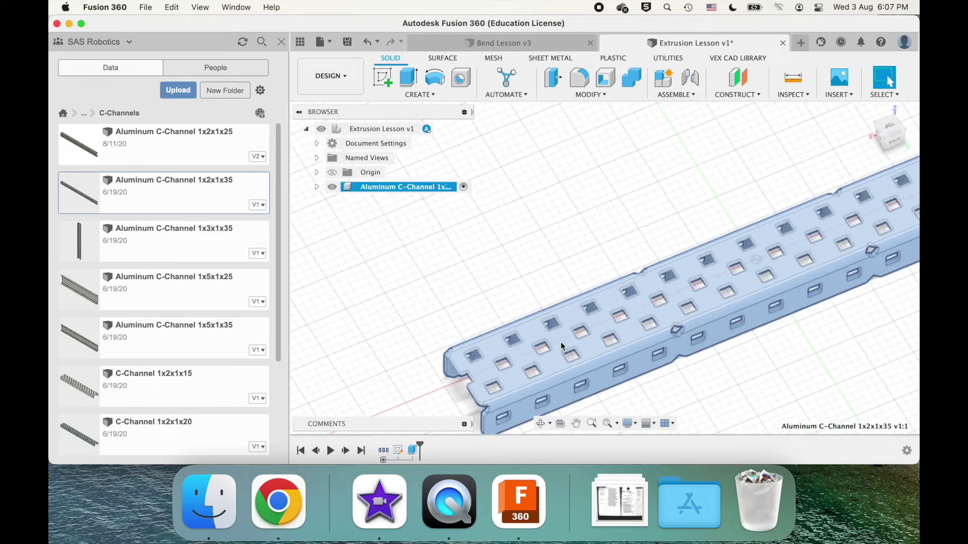
{"action": "left_click", "coordinate": [483, 323]}
{"action": "scroll", "coordinate": [482, 323], "scroll_direction": "down", "scroll_amount": 10}
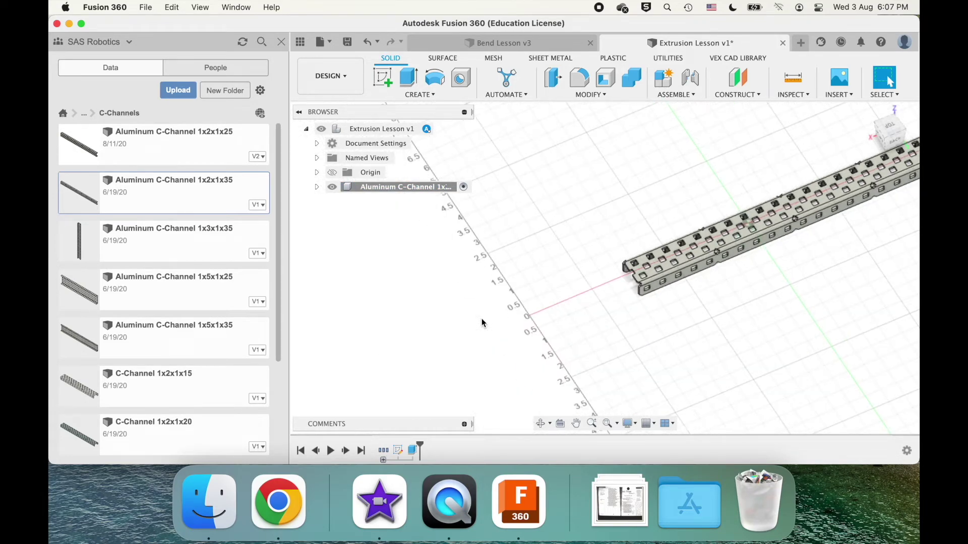
{"action": "scroll", "coordinate": [482, 323], "scroll_direction": "right", "scroll_amount": 4}
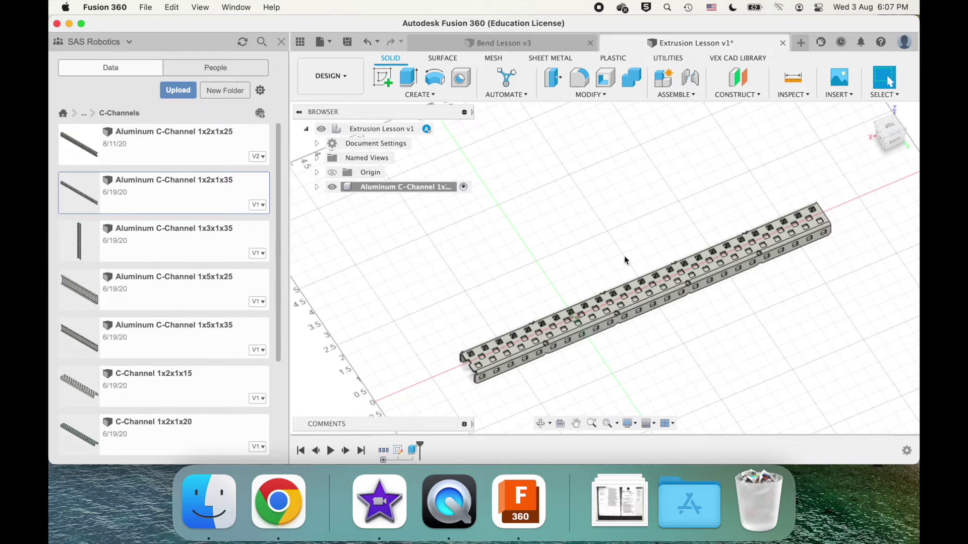
{"action": "scroll", "coordinate": [683, 286], "scroll_direction": "up", "scroll_amount": 3}
{"action": "scroll", "coordinate": [683, 286], "scroll_direction": "down", "scroll_amount": 4}
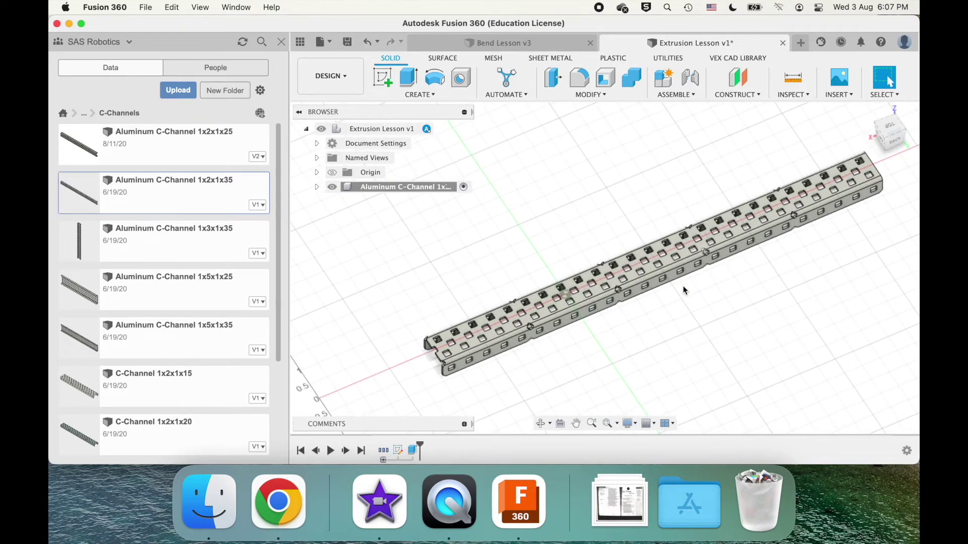
{"action": "scroll", "coordinate": [684, 286], "scroll_direction": "down", "scroll_amount": 4, "text": "shift"}
{"action": "middle_click_drag", "start_coordinate": [684, 291], "coordinate": [684, 291], "text": "shift"}
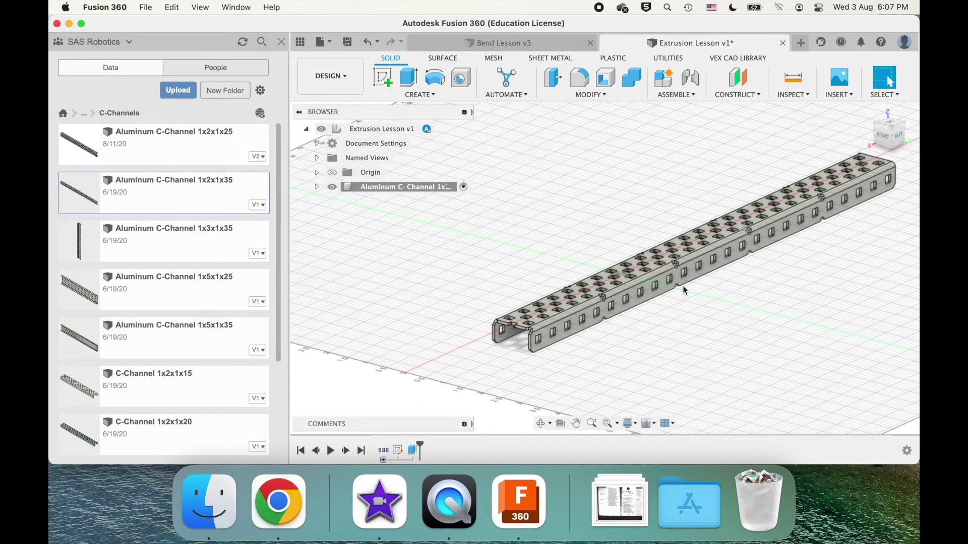
{"action": "scroll", "coordinate": [529, 325], "scroll_direction": "up", "scroll_amount": 3}
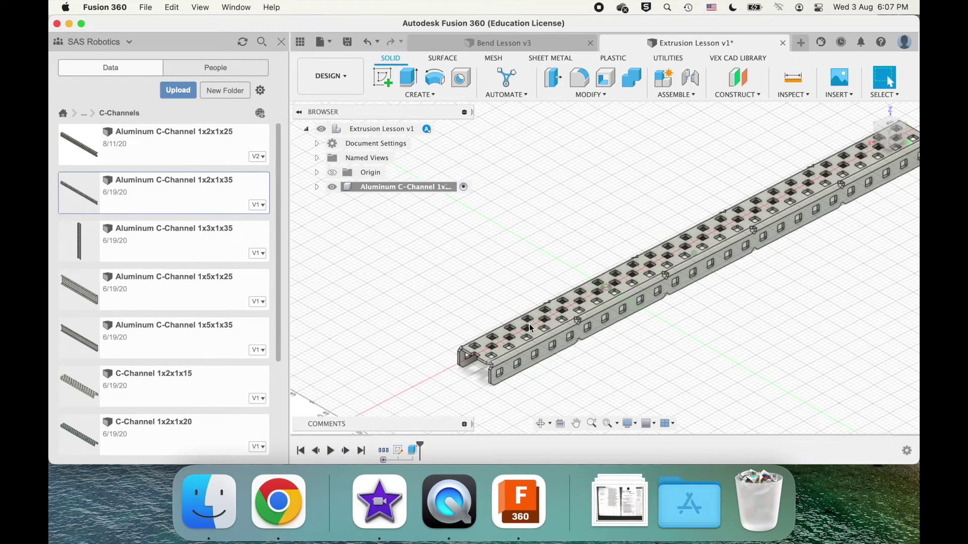
{"action": "middle_click_drag", "start_coordinate": [529, 324], "coordinate": [530, 323], "text": "shift"}
{"action": "scroll", "coordinate": [529, 324], "scroll_direction": "down", "scroll_amount": 2}
{"action": "scroll", "coordinate": [529, 323], "scroll_direction": "left", "scroll_amount": 4}
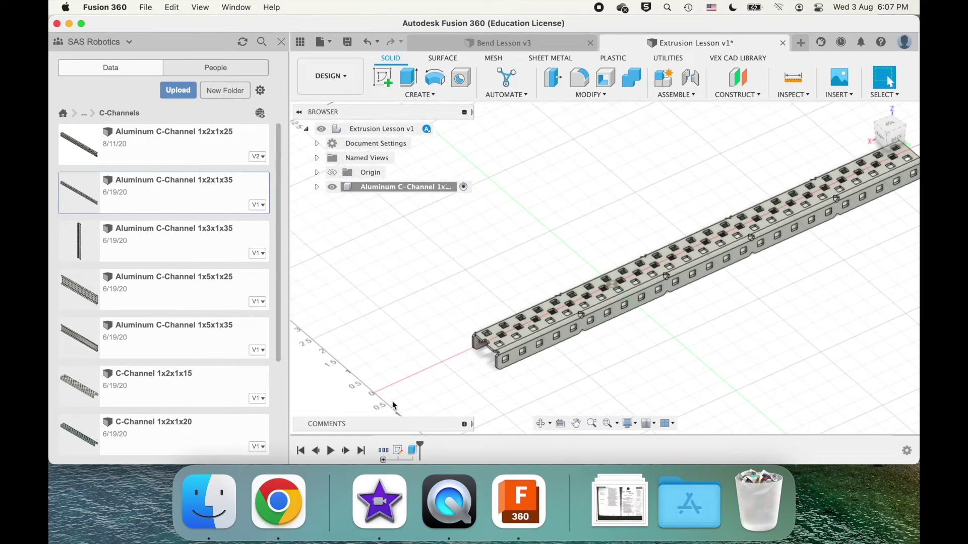
{"action": "middle_click_drag", "start_coordinate": [476, 282], "coordinate": [477, 282], "text": "shift"}
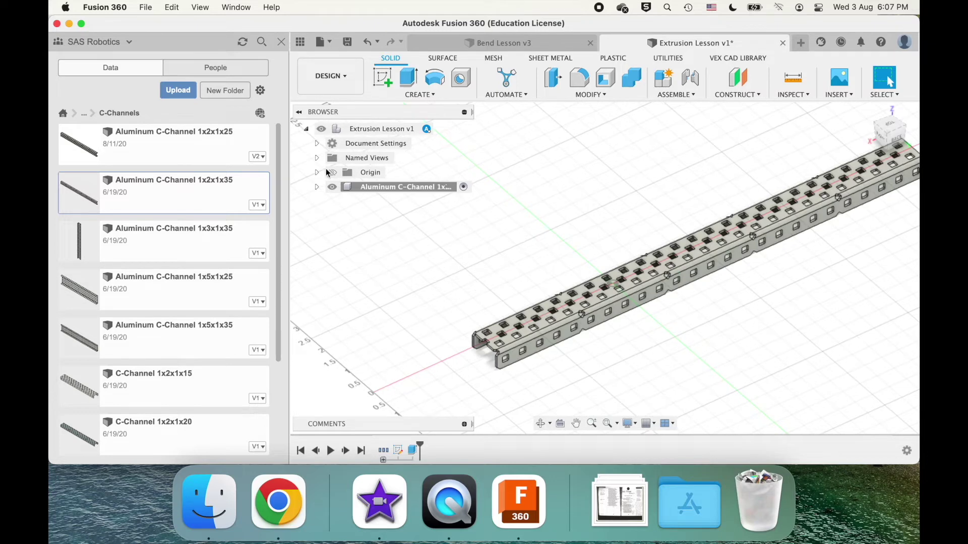
- Try to insert a second Aluminum C-Channel 1x2x1x35 inside the active channel component, moved -4.00 in along Y
{"action": "right_click", "coordinate": [195, 193]}
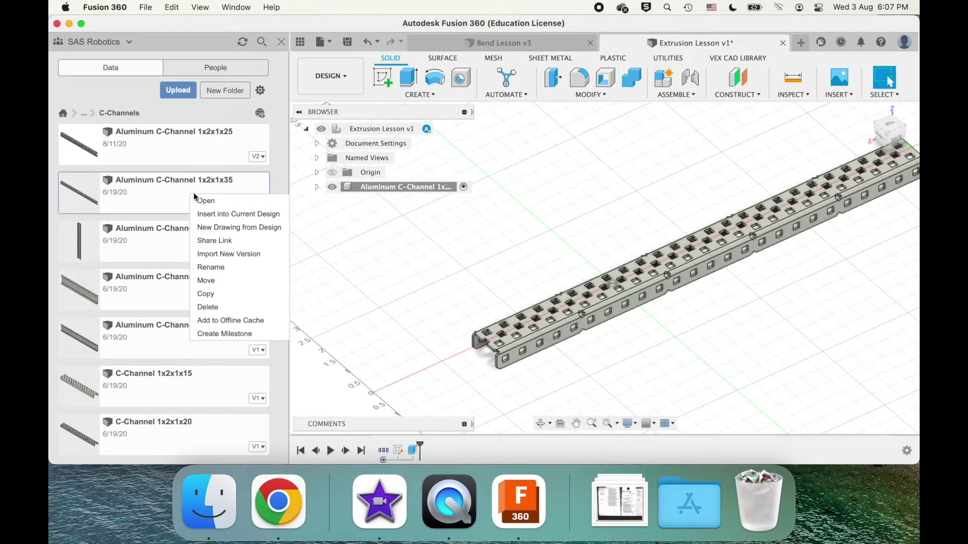
{"action": "left_click", "coordinate": [225, 215]}
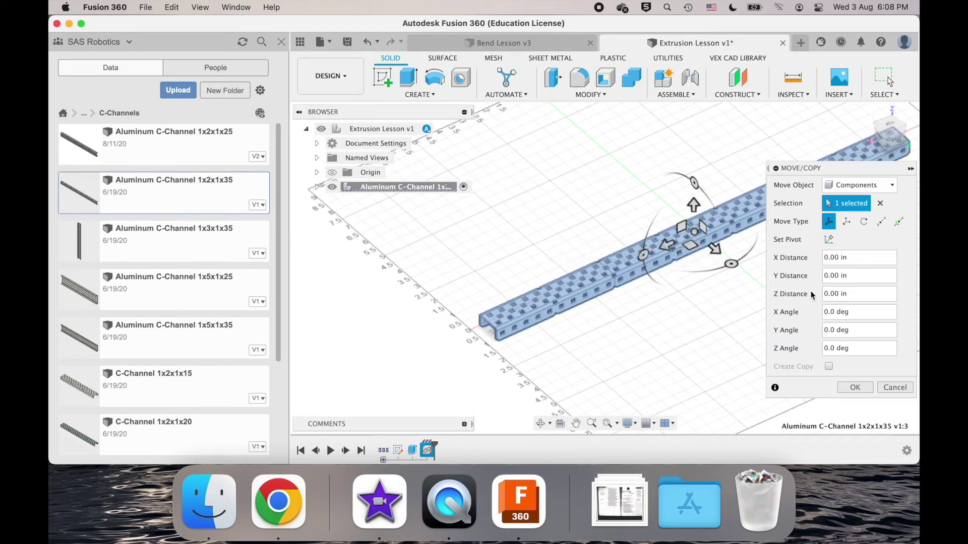
{"action": "left_click_drag", "start_coordinate": [714, 247], "coordinate": [642, 185]}
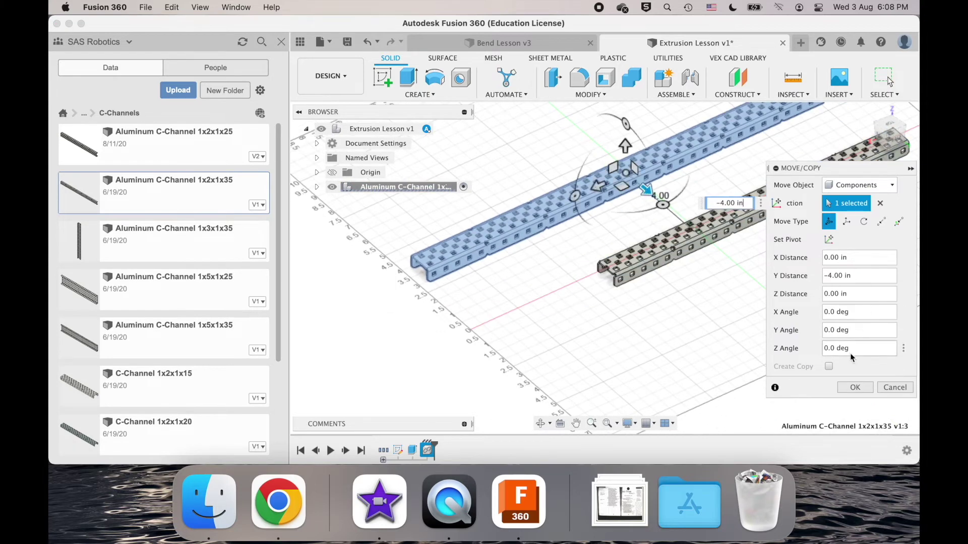
{"action": "left_click", "coordinate": [854, 388]}
{"action": "scroll", "coordinate": [655, 321], "scroll_direction": "up", "scroll_amount": 5}
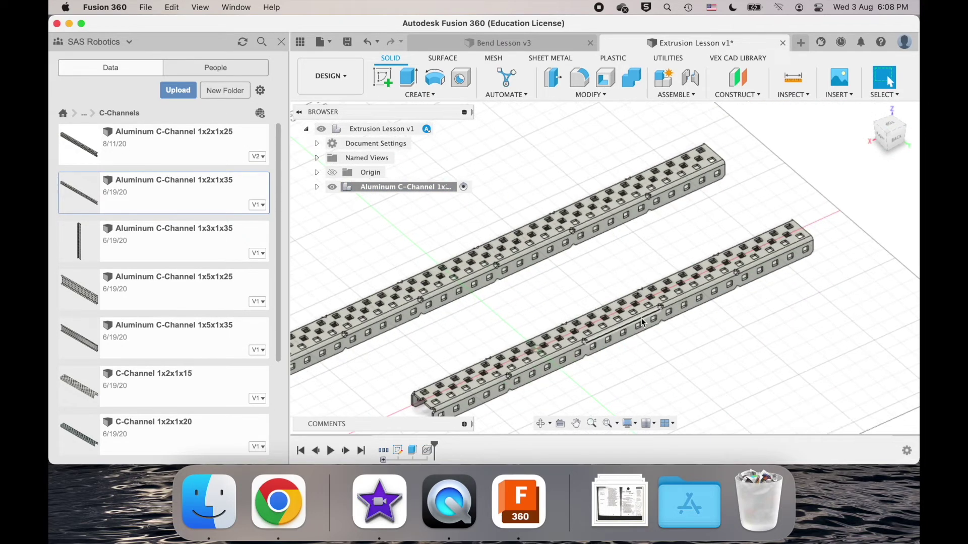
{"action": "scroll", "coordinate": [640, 280], "scroll_direction": "down", "scroll_amount": 3}
- Undo the second channel's move and insertion, and activate the top-level Extrusion Lesson v1 component
{"action": "left_click", "coordinate": [506, 284]}
{"action": "key", "text": "super+z"}
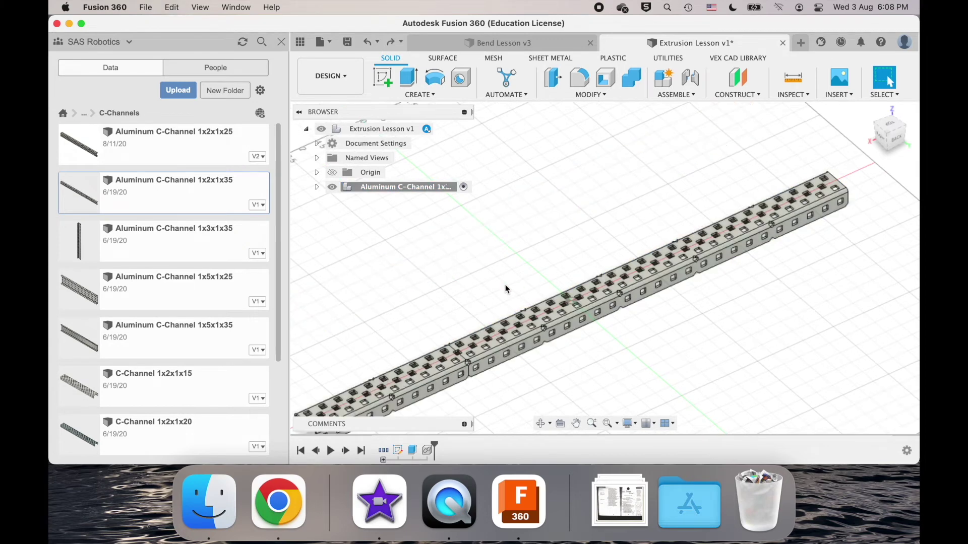
{"action": "key", "text": "super+z"}
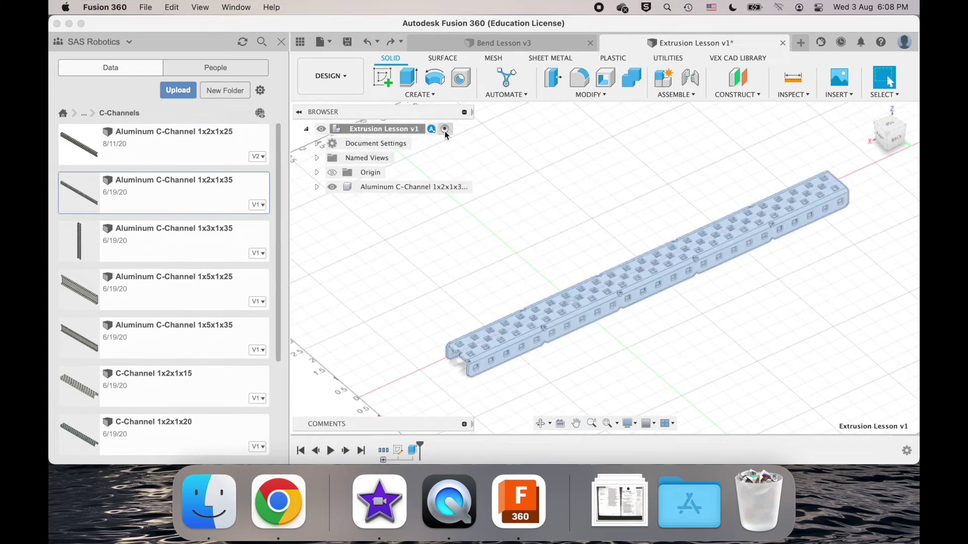
- Insert a second Aluminum C-Channel 1x2x1x35 into the top-level design, moved -4.00 in along Y
{"action": "right_click", "coordinate": [143, 198]}
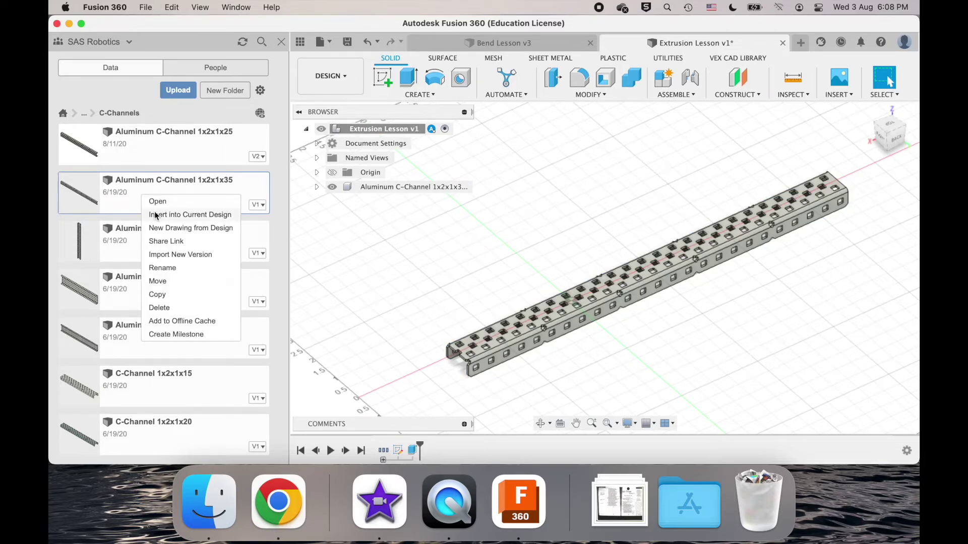
{"action": "left_click", "coordinate": [155, 216]}
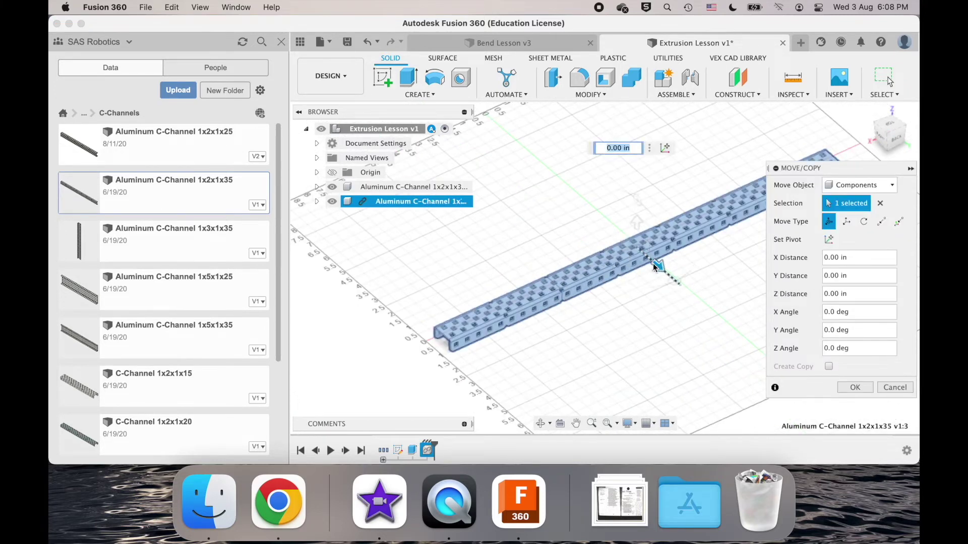
{"action": "left_click_drag", "start_coordinate": [653, 262], "coordinate": [589, 209]}
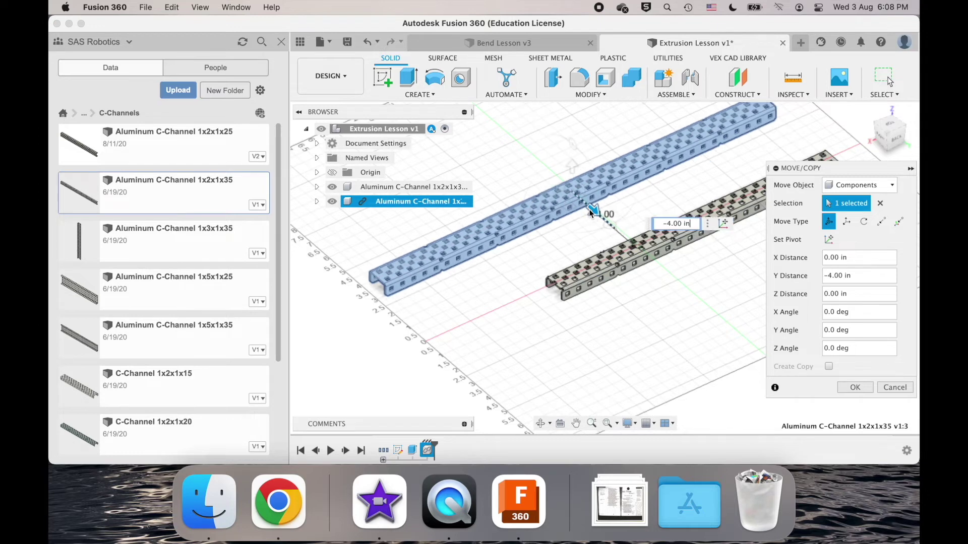
{"action": "left_click", "coordinate": [856, 389]}
- Start moving the shortened C-channel component and rotate it 90 degrees about Z so it stands upright
{"action": "scroll", "coordinate": [643, 288], "scroll_direction": "up", "scroll_amount": 3}
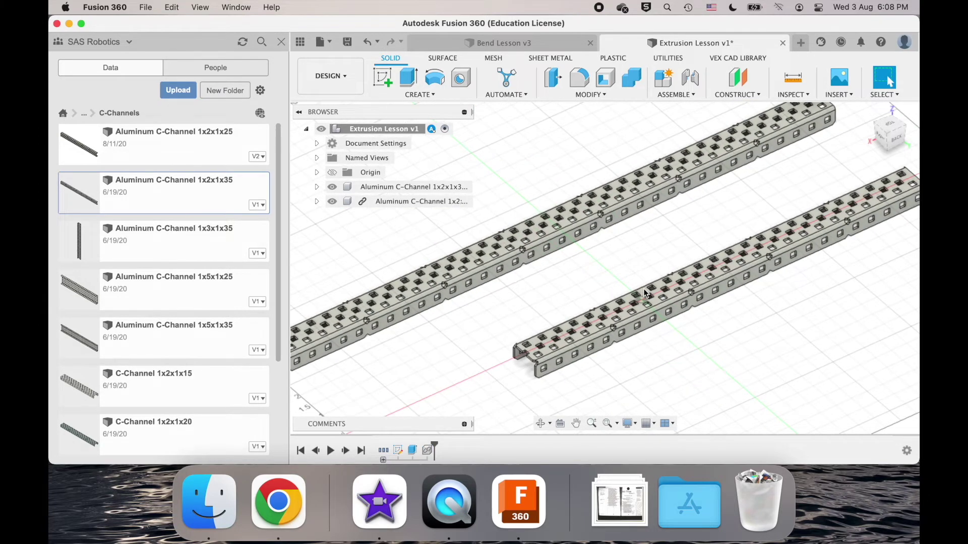
{"action": "scroll", "coordinate": [643, 289], "scroll_direction": "down", "scroll_amount": 2, "text": "shift"}
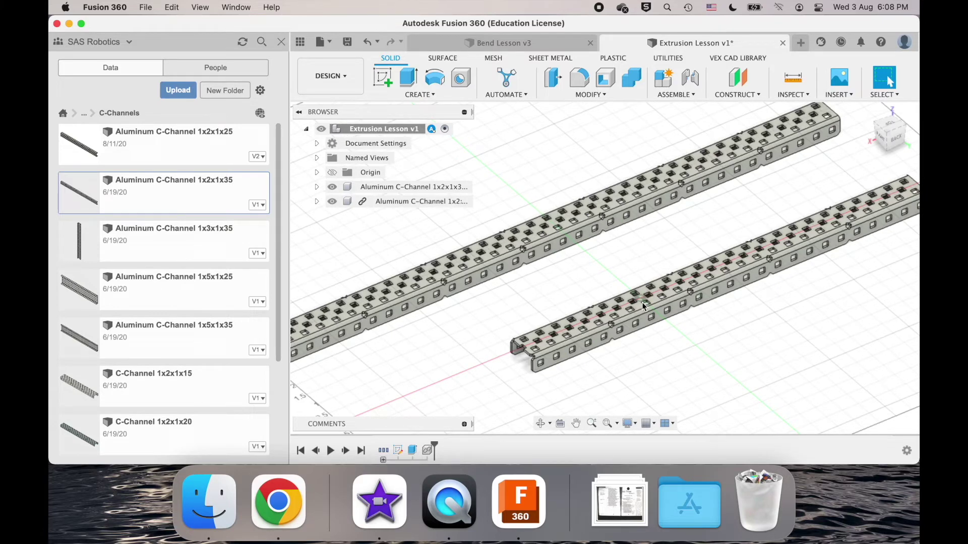
{"action": "double_click", "coordinate": [623, 338]}
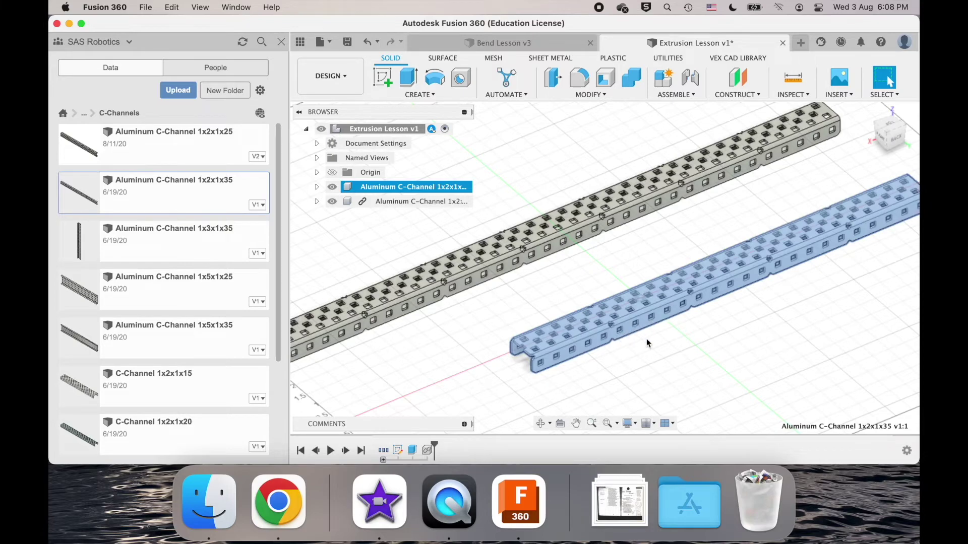
{"action": "scroll", "coordinate": [647, 340], "scroll_direction": "right", "scroll_amount": 3}
{"action": "key", "text": "m"}
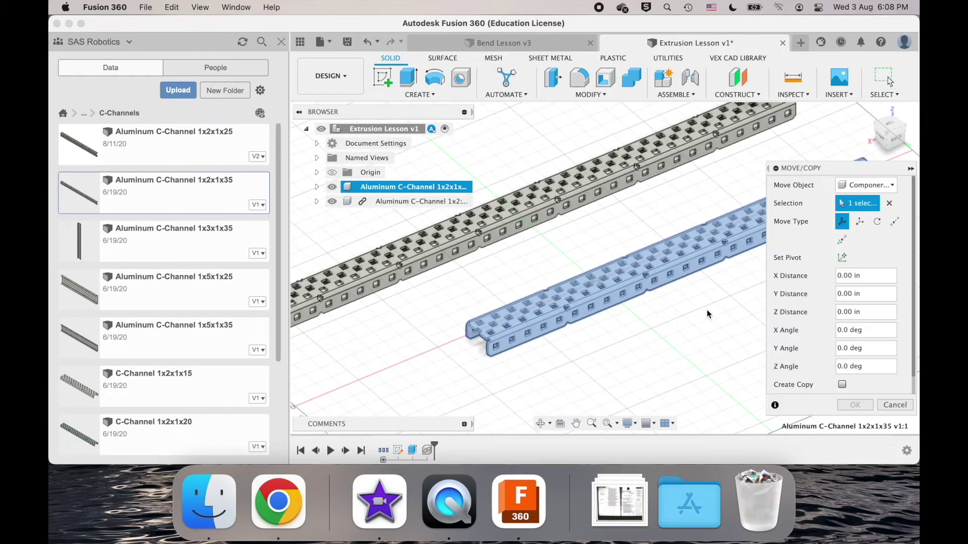
{"action": "scroll", "coordinate": [590, 378], "scroll_direction": "left", "scroll_amount": 10, "text": "shift"}
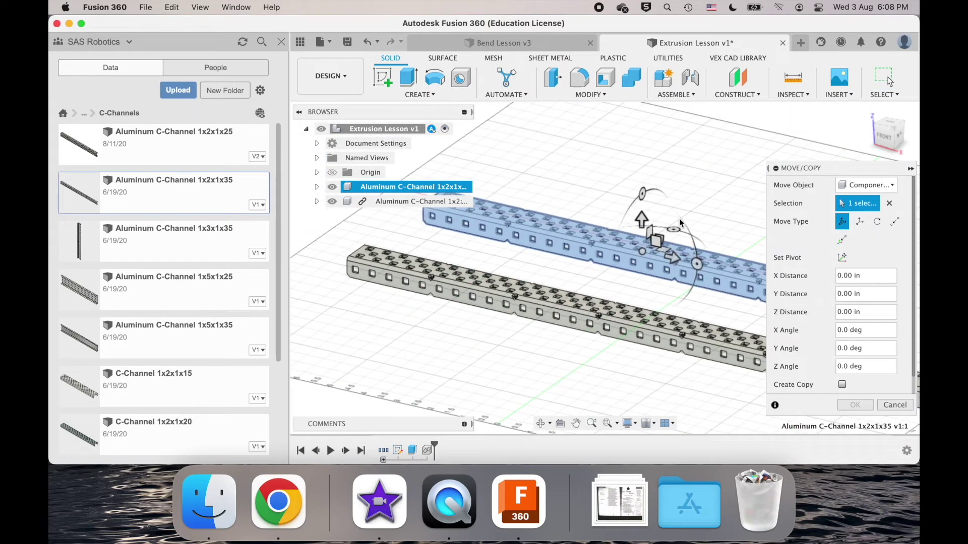
{"action": "left_click", "coordinate": [696, 265]}
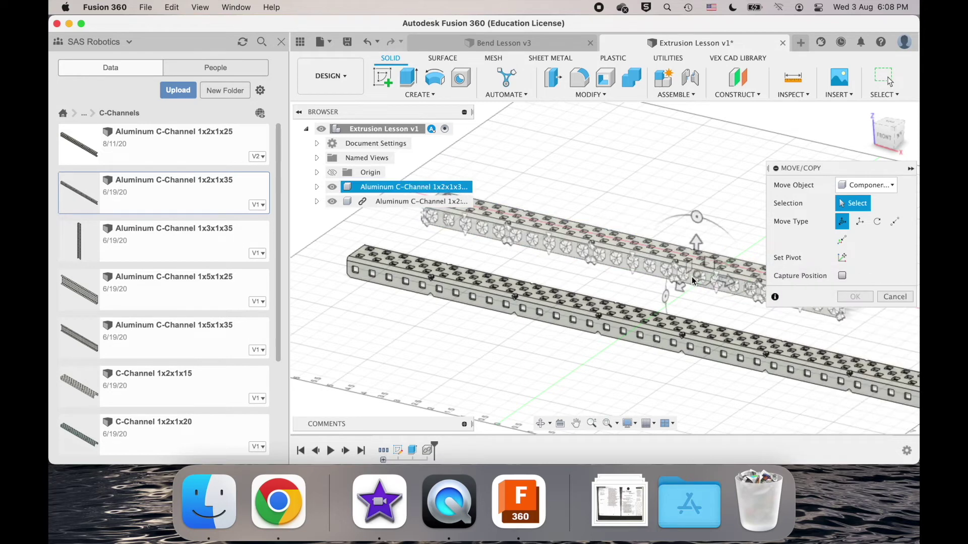
{"action": "left_click", "coordinate": [721, 276]}
{"action": "left_click_drag", "start_coordinate": [696, 219], "coordinate": [621, 264]}
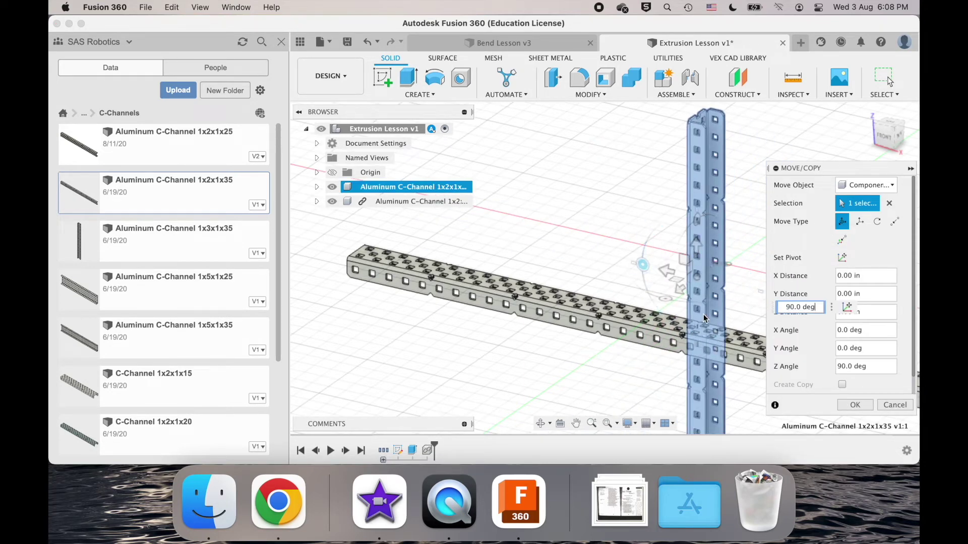
- Turn the upright C-channel 90 degrees about its long axis
{"action": "middle_click_drag", "start_coordinate": [671, 274], "coordinate": [659, 348], "text": "shift"}
{"action": "middle_click_drag", "start_coordinate": [726, 336], "coordinate": [701, 332], "text": "shift"}
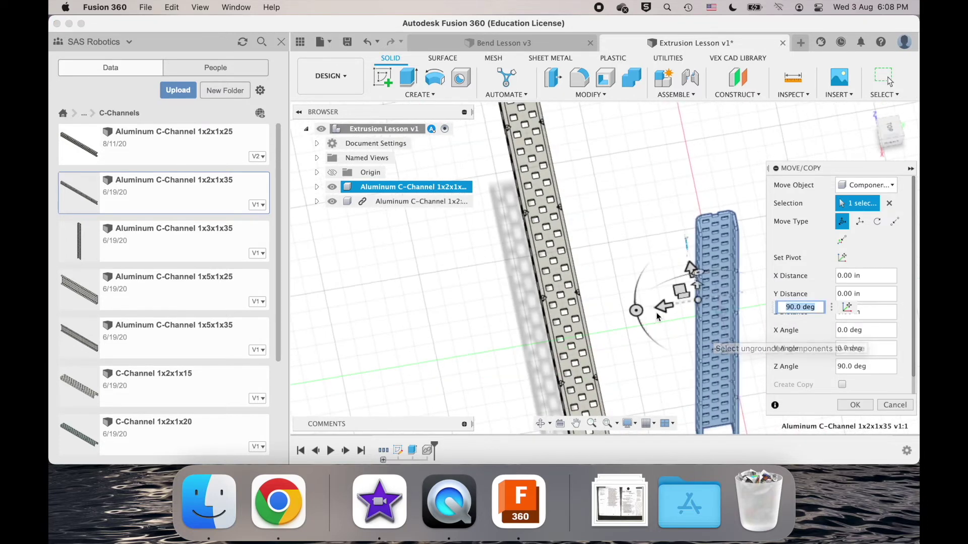
{"action": "left_click_drag", "start_coordinate": [639, 315], "coordinate": [712, 357]}
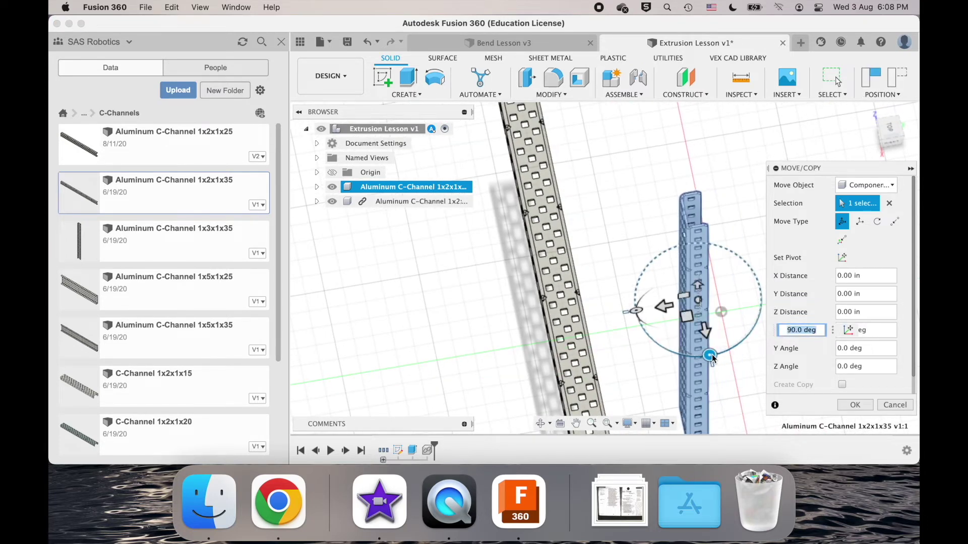
- Change the move type to Point to Point and pick the origin point on the upright channel's wide face, near its lowest holes
{"action": "left_click", "coordinate": [895, 222]}
{"action": "scroll", "coordinate": [642, 314], "scroll_direction": "down", "scroll_amount": 5}
{"action": "mouse_move", "coordinate": [650, 322]}
{"action": "middle_mouse_down", "text": "shift"}
{"action": "mouse_move", "coordinate": [640, 310]}
{"action": "mouse_move", "coordinate": [658, 331]}
{"action": "mouse_move", "coordinate": [648, 338]}
{"action": "middle_mouse_up", "text": "shift"}
{"action": "scroll", "coordinate": [649, 339], "scroll_direction": "down", "scroll_amount": 5}
{"action": "scroll", "coordinate": [650, 339], "scroll_direction": "up", "scroll_amount": 8}
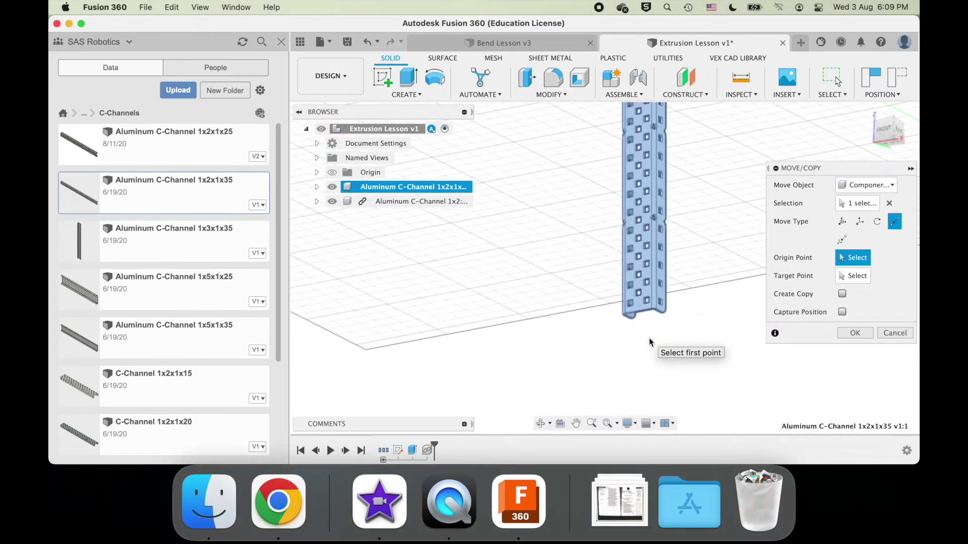
{"action": "scroll", "coordinate": [578, 265], "scroll_direction": "down", "scroll_amount": 5}
{"action": "scroll", "coordinate": [577, 265], "scroll_direction": "up", "scroll_amount": 6}
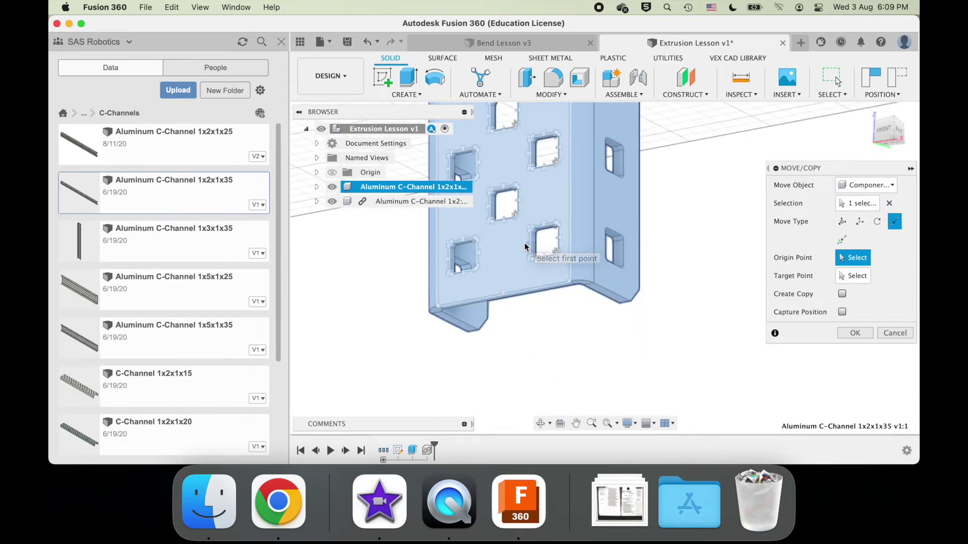
{"action": "left_click", "coordinate": [578, 247]}
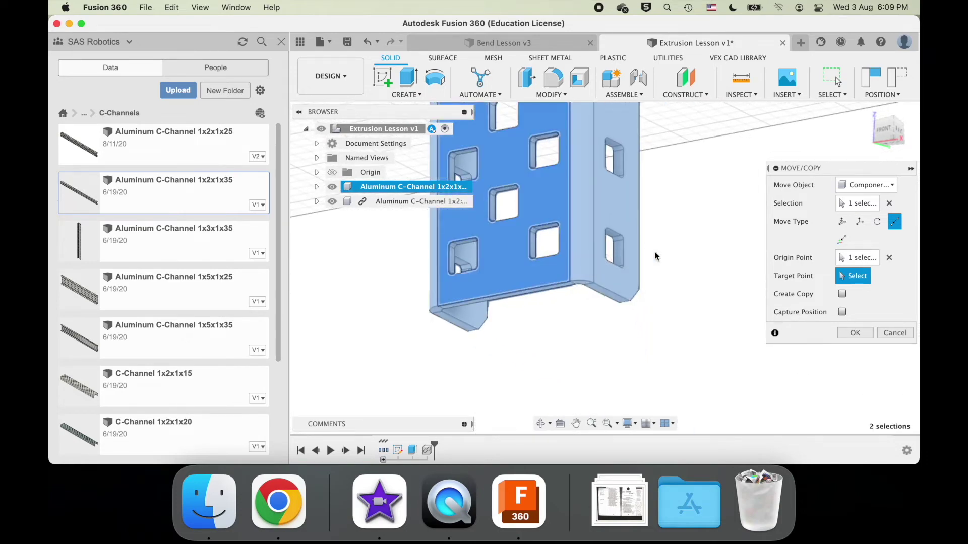
- Place the upright channel against the horizontal channel's side by picking a target point at the first hole near its end
{"action": "scroll", "coordinate": [654, 252], "scroll_direction": "down", "scroll_amount": 8}
{"action": "scroll", "coordinate": [654, 252], "scroll_direction": "down", "scroll_amount": 4}
{"action": "scroll", "coordinate": [654, 252], "scroll_direction": "right", "scroll_amount": 10, "text": "shift"}
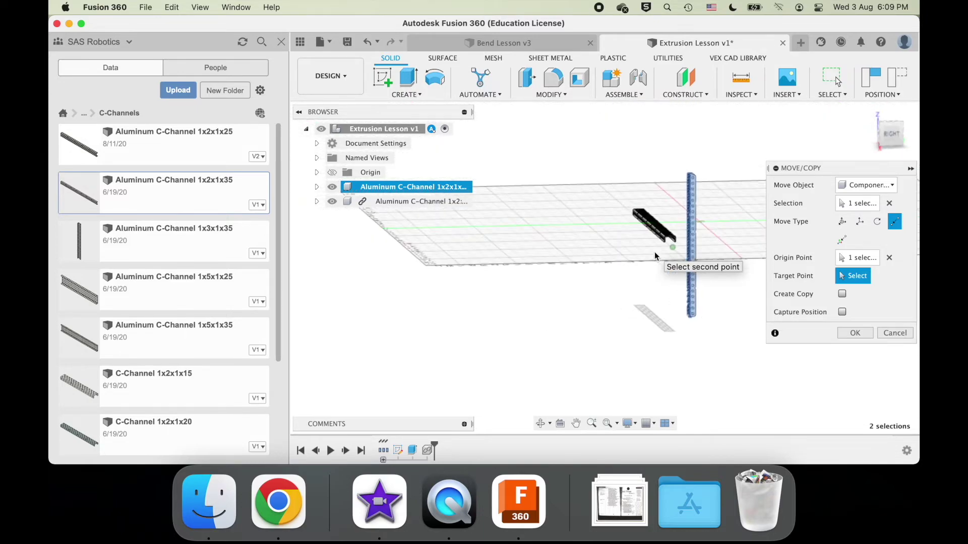
{"action": "scroll", "coordinate": [654, 252], "scroll_direction": "up", "scroll_amount": 4}
{"action": "scroll", "coordinate": [679, 246], "scroll_direction": "right", "scroll_amount": 5}
{"action": "scroll", "coordinate": [679, 246], "scroll_direction": "down", "scroll_amount": 4}
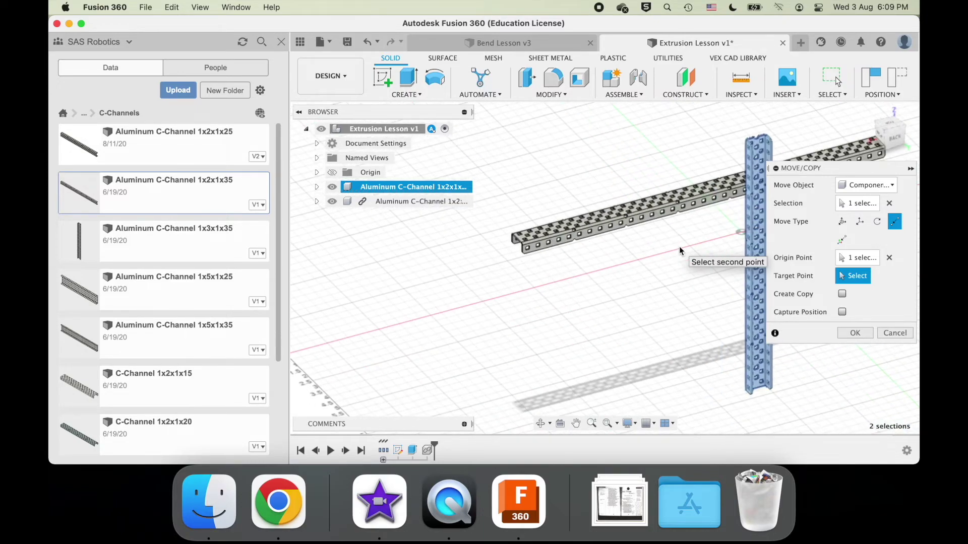
{"action": "scroll", "coordinate": [679, 246], "scroll_direction": "up", "scroll_amount": 6}
{"action": "scroll", "coordinate": [680, 250], "scroll_direction": "up", "scroll_amount": 5}
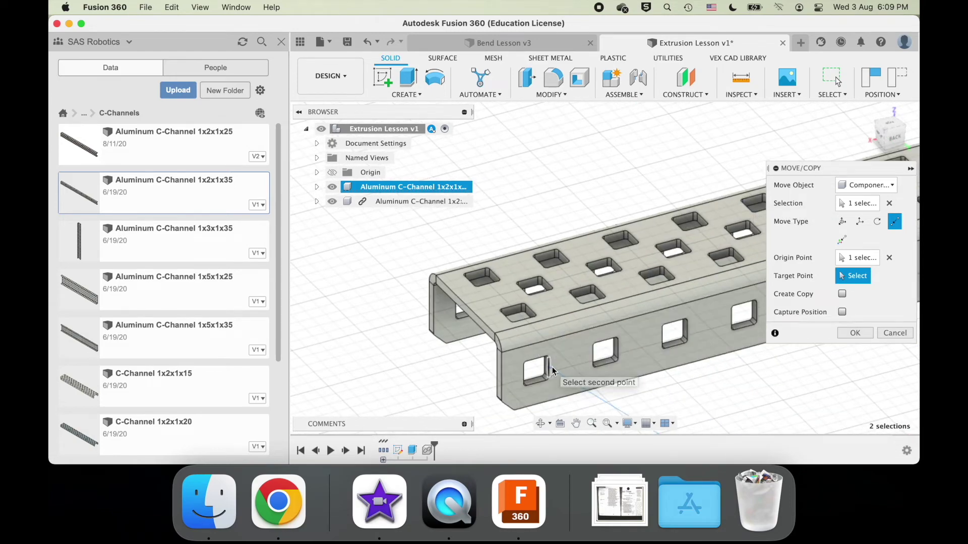
{"action": "left_click", "coordinate": [553, 372]}
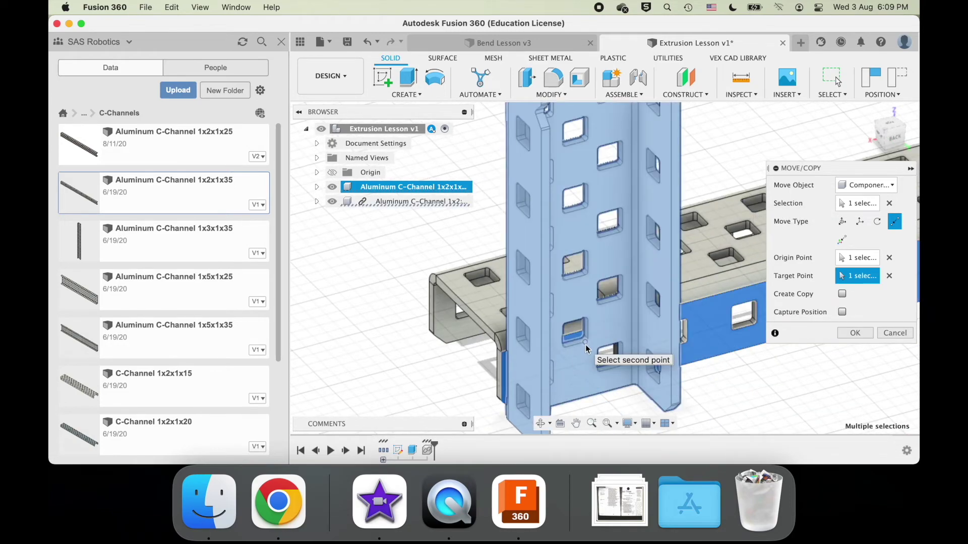
- Check the upright channel's fit in Free Move mode with 0.00 in offsets and accept the move
{"action": "scroll", "coordinate": [585, 344], "scroll_direction": "up", "scroll_amount": 5}
{"action": "scroll", "coordinate": [585, 346], "scroll_direction": "left", "scroll_amount": 5, "text": "shift"}
{"action": "scroll", "coordinate": [585, 345], "scroll_direction": "down", "scroll_amount": 3}
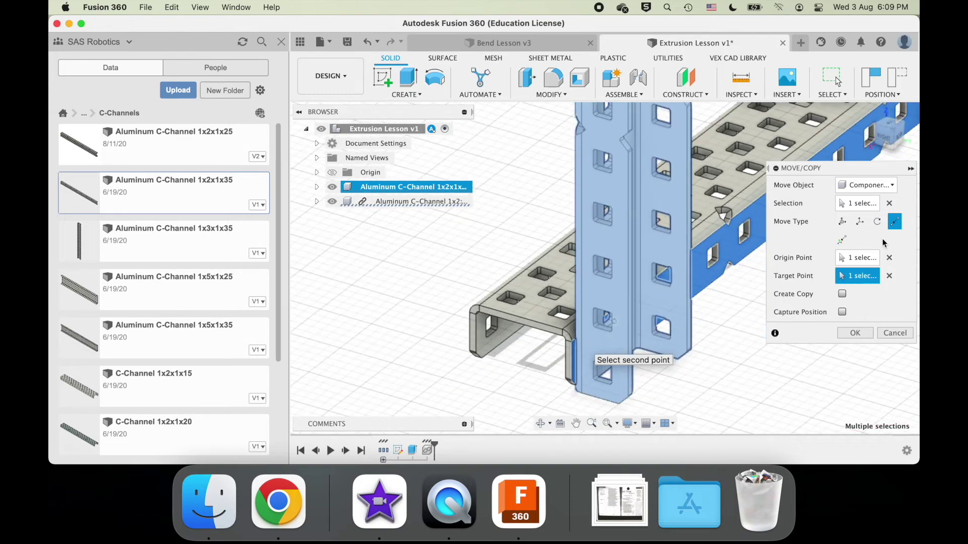
{"action": "left_click", "coordinate": [841, 221]}
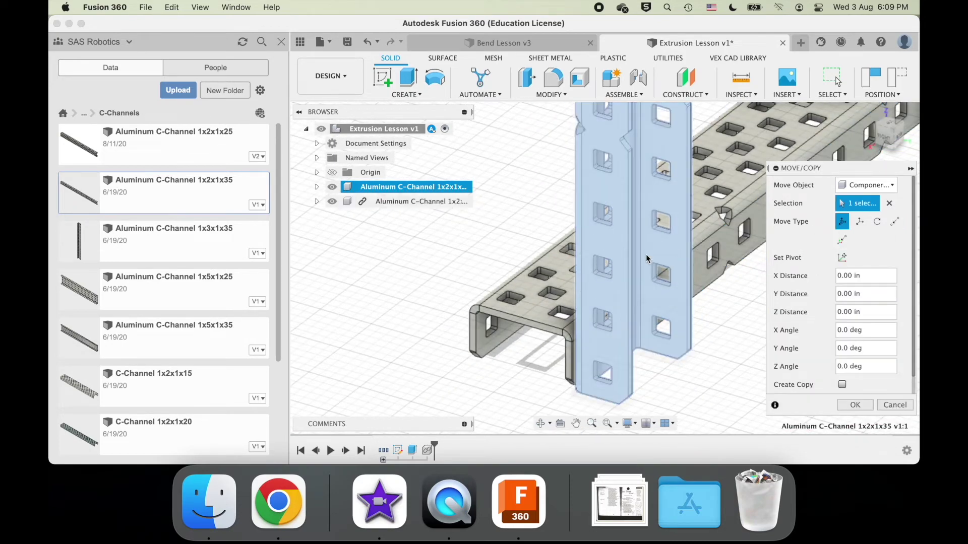
{"action": "scroll", "coordinate": [645, 253], "scroll_direction": "down", "scroll_amount": 5}
{"action": "scroll", "coordinate": [645, 253], "scroll_direction": "right", "scroll_amount": 5, "text": "shift"}
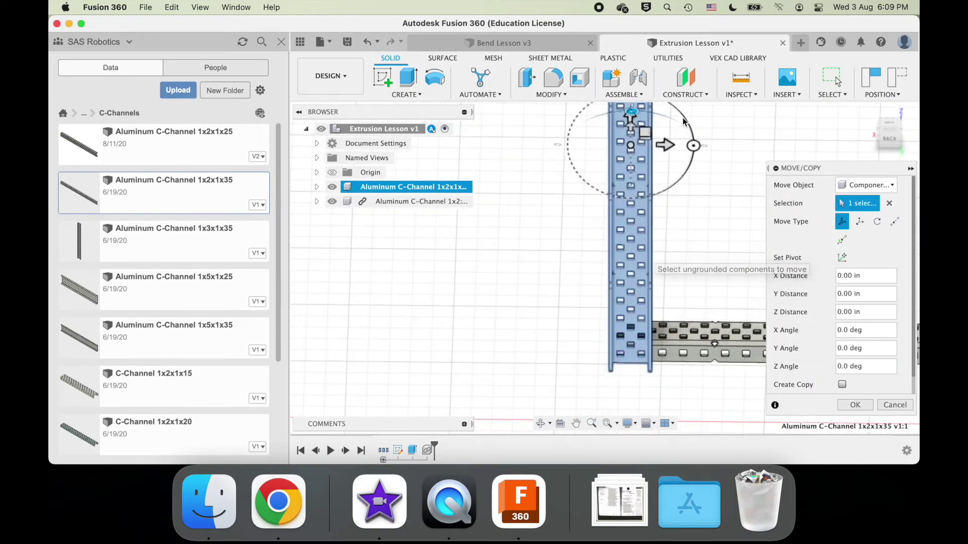
{"action": "mouse_move", "coordinate": [667, 145]}
{"action": "left_mouse_down"}
{"action": "mouse_move", "coordinate": [728, 145]}
{"action": "mouse_move", "coordinate": [669, 145]}
{"action": "left_mouse_up"}
{"action": "scroll", "coordinate": [658, 296], "scroll_direction": "left", "scroll_amount": 3, "text": "shift"}
{"action": "scroll", "coordinate": [658, 296], "scroll_direction": "left", "scroll_amount": 10, "text": "shift"}
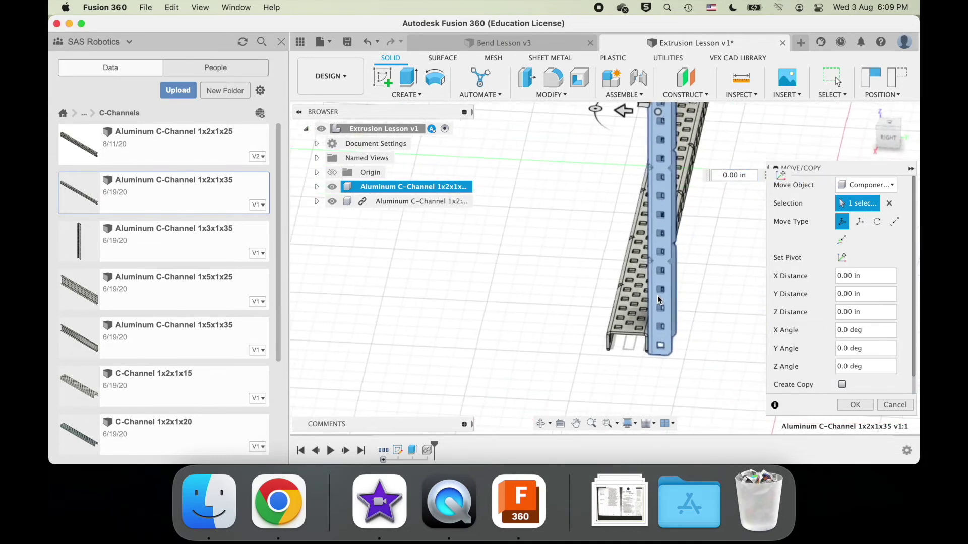
{"action": "left_click", "coordinate": [855, 405]}
- Capture the upright channel's new position in the timeline
{"action": "scroll", "coordinate": [730, 311], "scroll_direction": "down", "scroll_amount": 5}
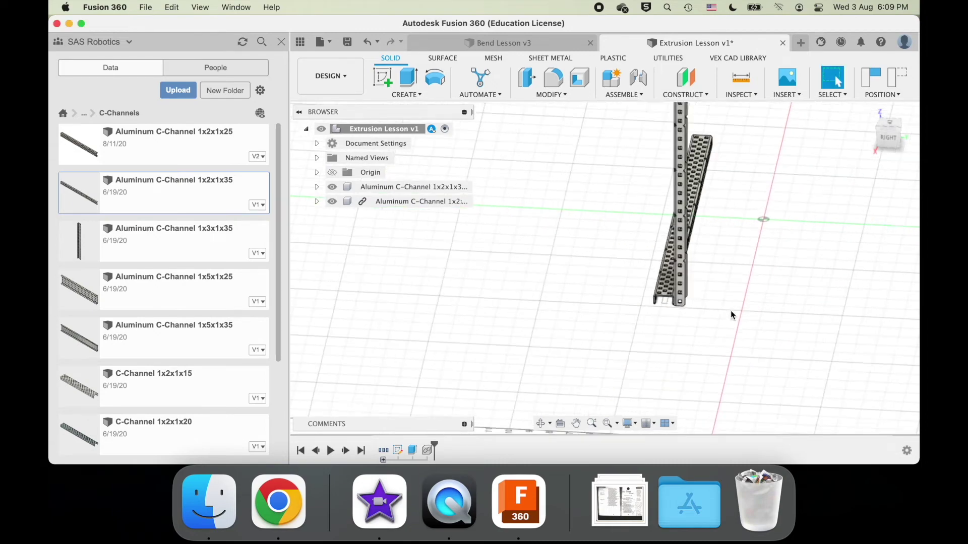
{"action": "scroll", "coordinate": [730, 310], "scroll_direction": "up", "scroll_amount": 4}
{"action": "scroll", "coordinate": [730, 311], "scroll_direction": "right", "scroll_amount": 3, "text": "shift"}
{"action": "scroll", "coordinate": [730, 310], "scroll_direction": "right", "scroll_amount": 8, "text": "shift"}
{"action": "scroll", "coordinate": [730, 310], "scroll_direction": "down", "scroll_amount": 2}
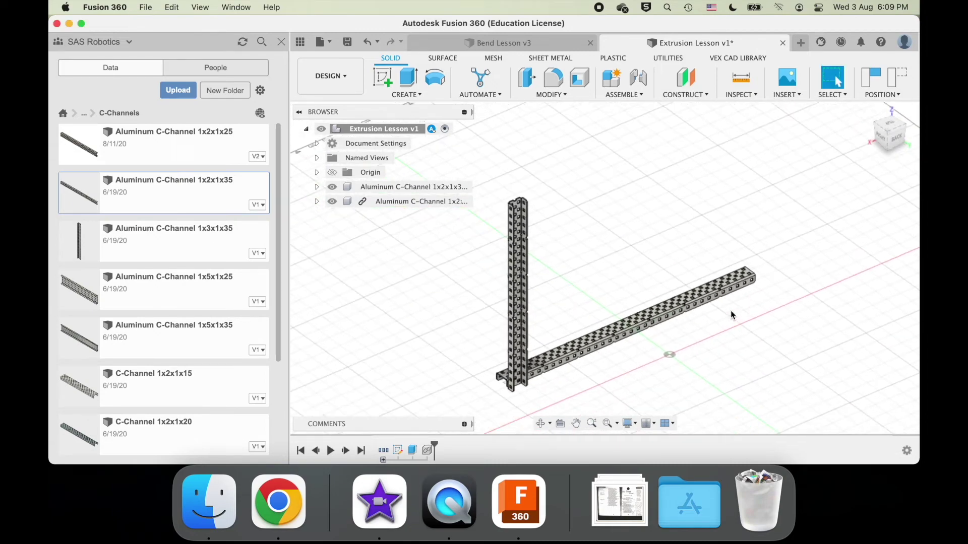
{"action": "scroll", "coordinate": [731, 310], "scroll_direction": "left", "scroll_amount": 2}
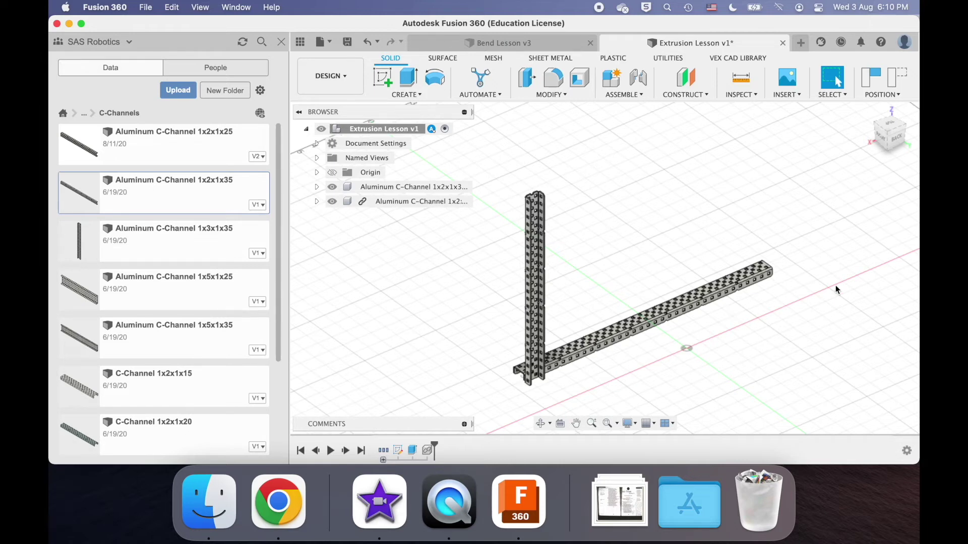
{"action": "scroll", "coordinate": [730, 212], "scroll_direction": "up", "scroll_amount": 3}
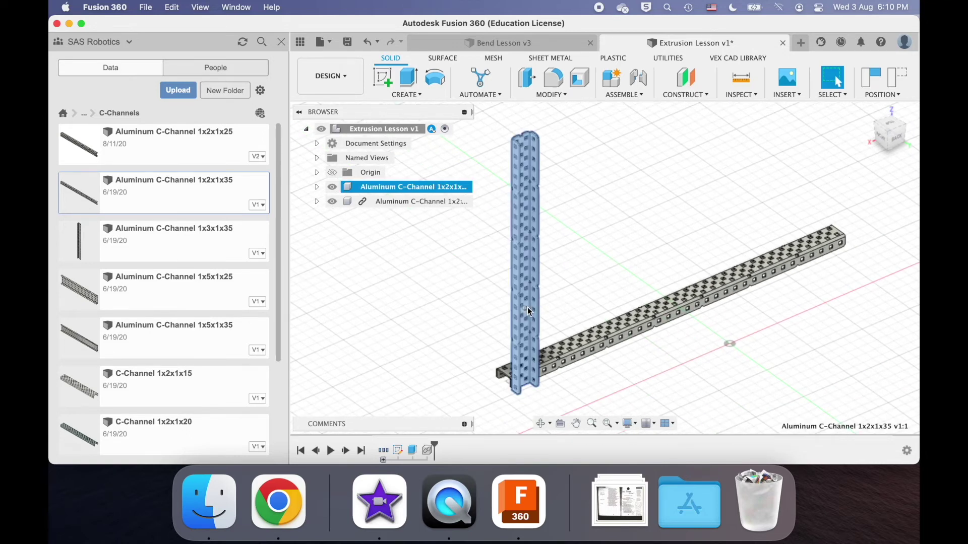
{"action": "left_click", "coordinate": [872, 85]}
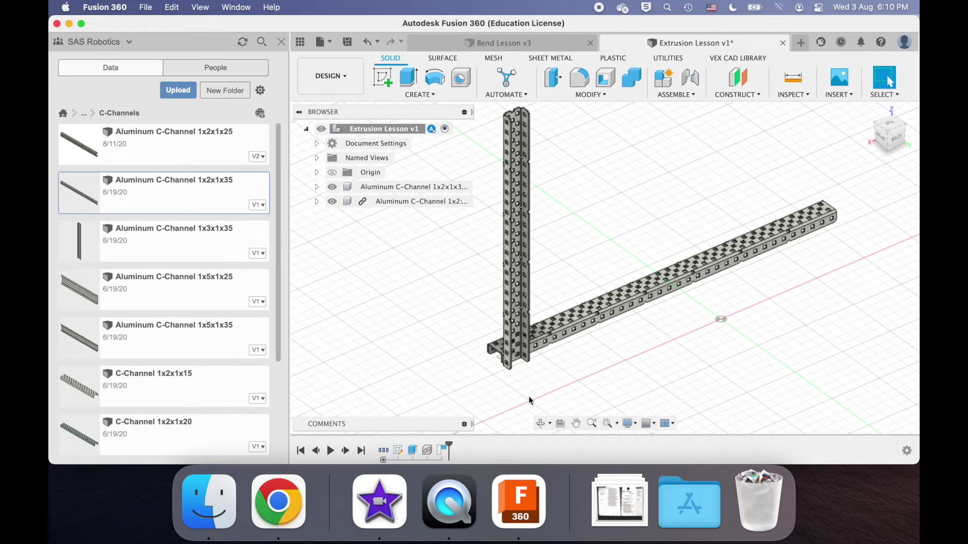
- Highlight the captured position feature in the timeline, clear the selection, and examine how the upright and horizontal channels meet
{"action": "scroll", "coordinate": [510, 326], "scroll_direction": "right", "scroll_amount": 5, "text": "shift"}
{"action": "middle_click_drag", "start_coordinate": [513, 331], "coordinate": [512, 332], "text": "shift"}
{"action": "scroll", "coordinate": [511, 326], "scroll_direction": "left", "scroll_amount": 4}
{"action": "scroll", "coordinate": [510, 327], "scroll_direction": "down", "scroll_amount": 3}
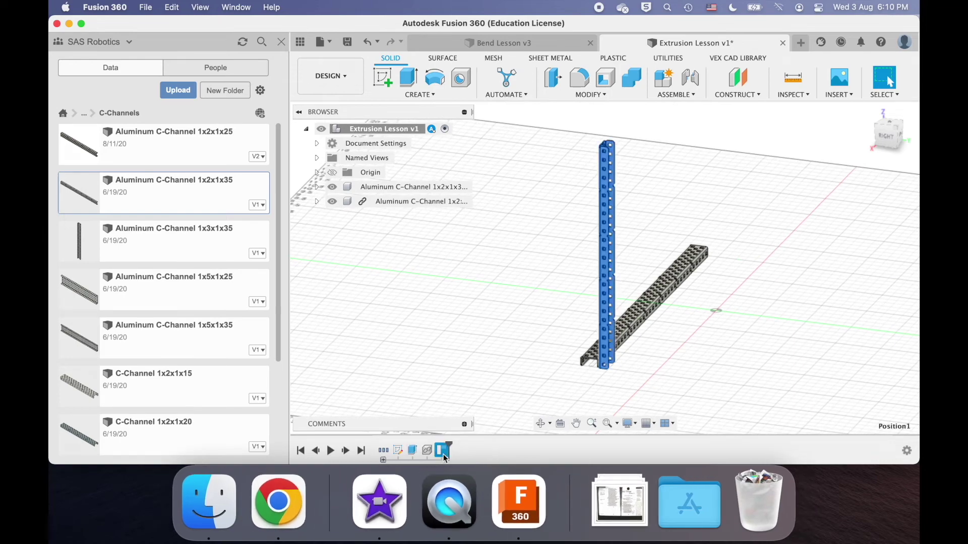
{"action": "scroll", "coordinate": [495, 358], "scroll_direction": "right", "scroll_amount": 3}
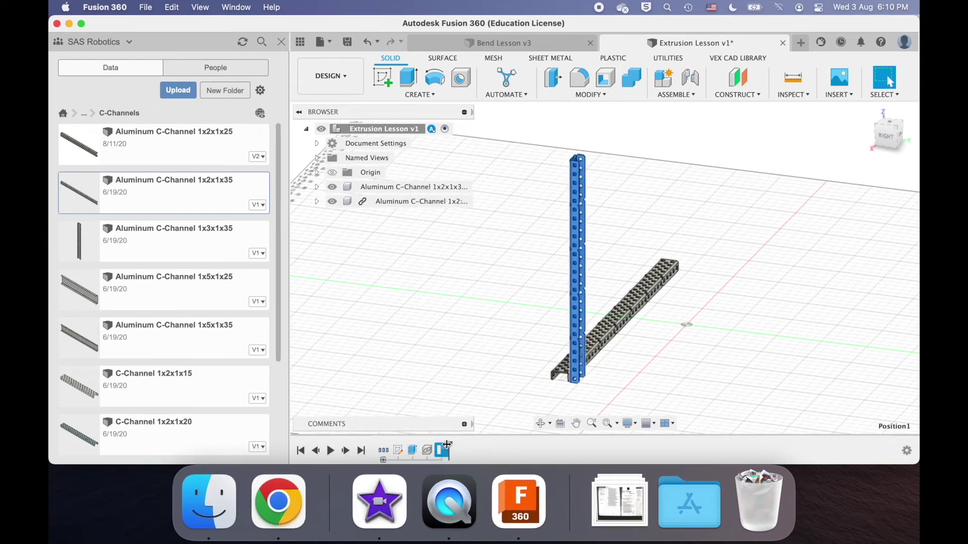
{"action": "scroll", "coordinate": [485, 383], "scroll_direction": "up", "scroll_amount": 5}
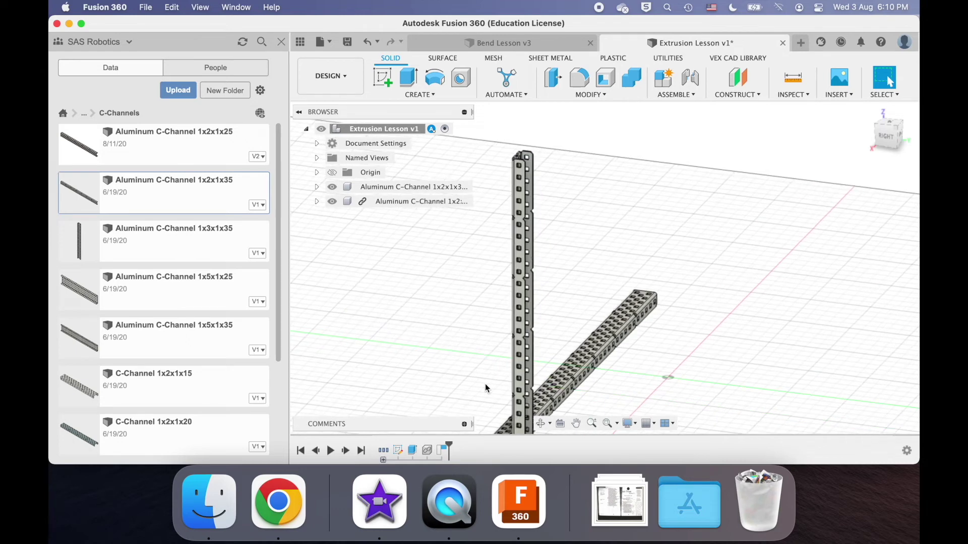
{"action": "left_click", "coordinate": [447, 453]}
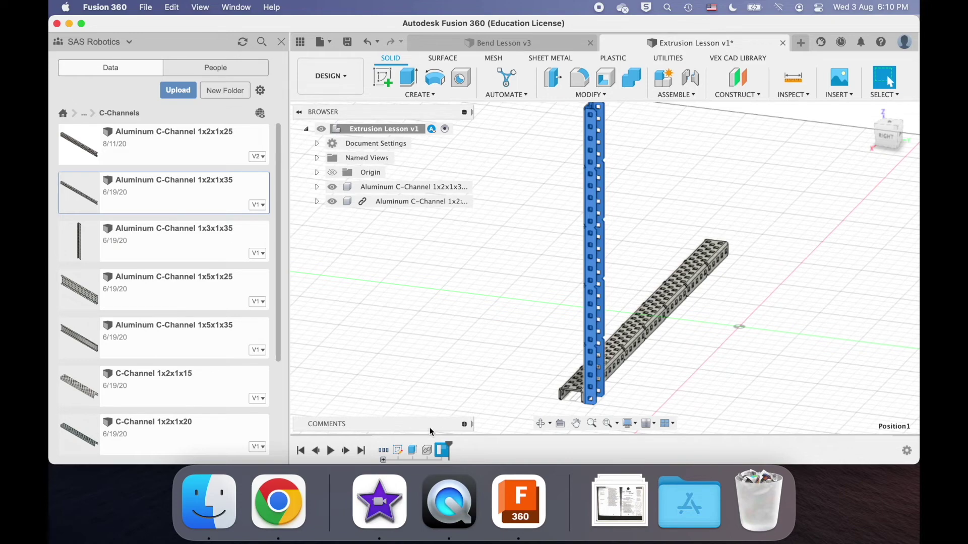
{"action": "left_click", "coordinate": [521, 359]}
{"action": "scroll", "coordinate": [521, 359], "scroll_direction": "down", "scroll_amount": 3}
{"action": "scroll", "coordinate": [521, 359], "scroll_direction": "right", "scroll_amount": 10, "text": "shift"}
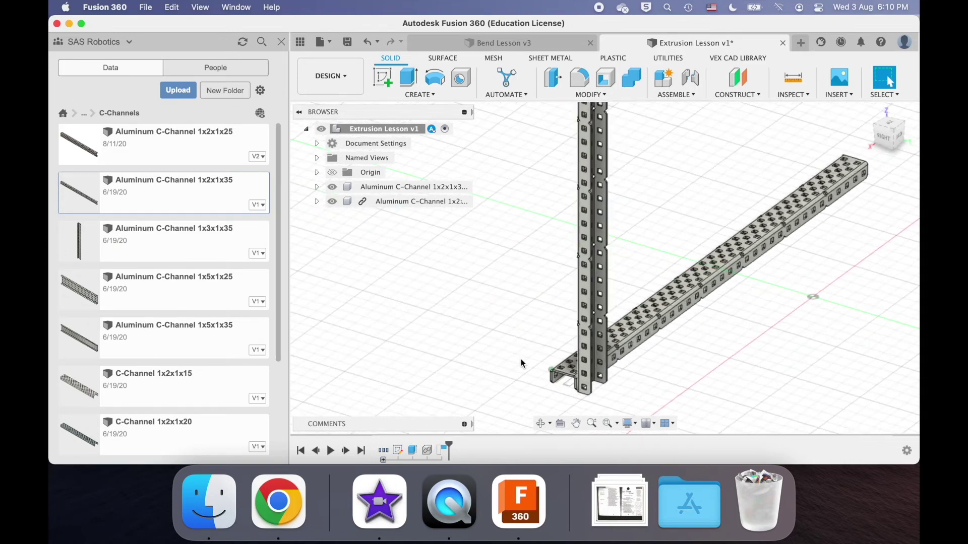
{"action": "scroll", "coordinate": [521, 359], "scroll_direction": "down", "scroll_amount": 3}
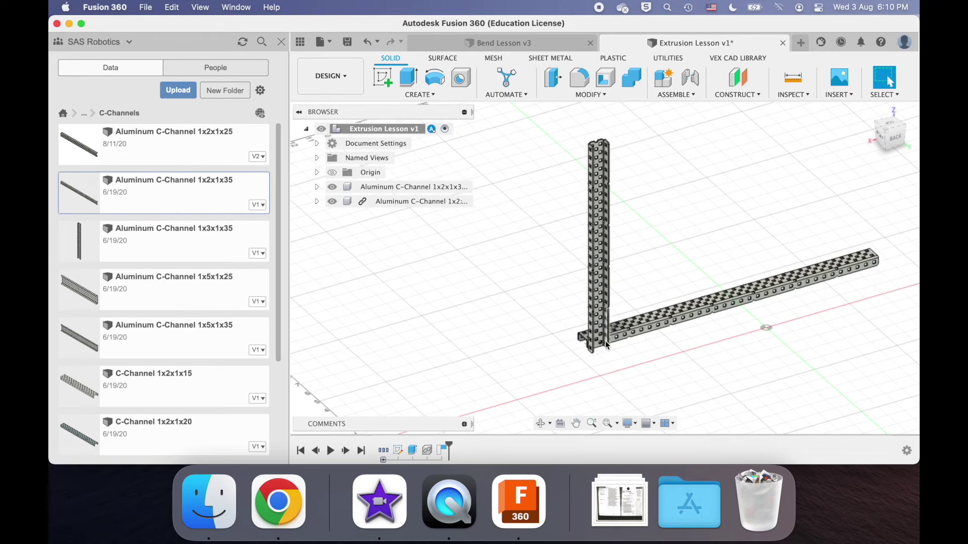
{"action": "scroll", "coordinate": [591, 140], "scroll_direction": "up", "scroll_amount": 5}
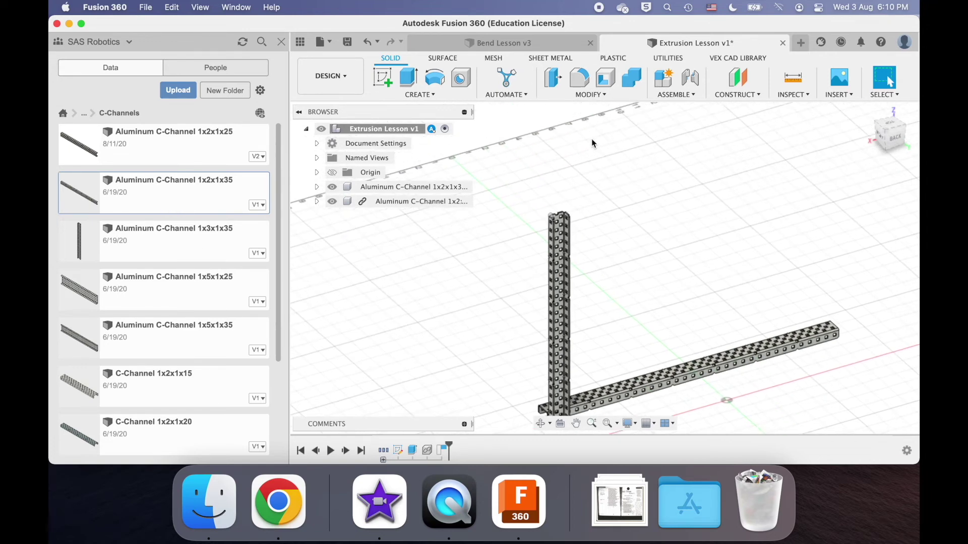
- Save the Extrusion Lesson design as a new version with the description User Saved
{"action": "scroll", "coordinate": [591, 139], "scroll_direction": "up", "scroll_amount": 3}
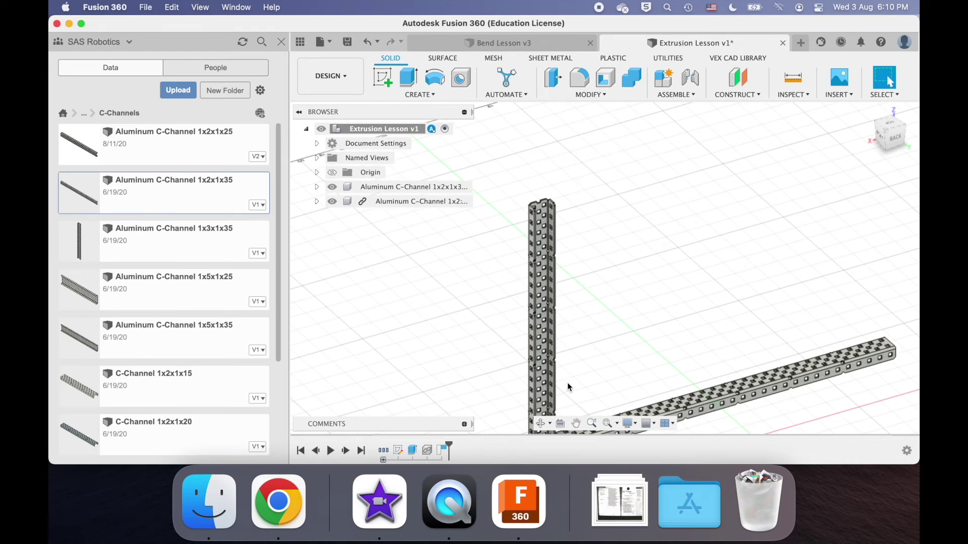
{"action": "scroll", "coordinate": [609, 373], "scroll_direction": "down", "scroll_amount": 5}
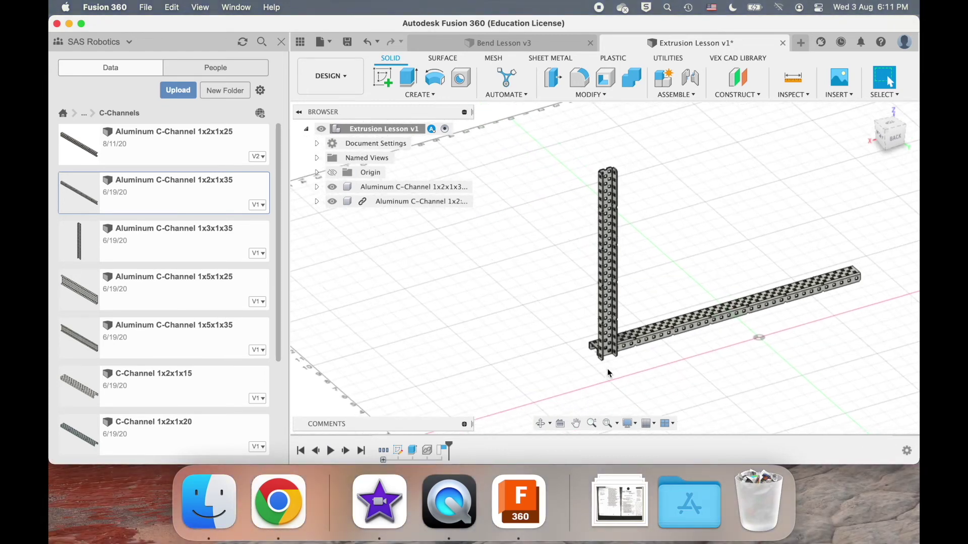
{"action": "scroll", "coordinate": [607, 373], "scroll_direction": "right", "scroll_amount": 2}
{"action": "scroll", "coordinate": [607, 373], "scroll_direction": "left", "scroll_amount": 2}
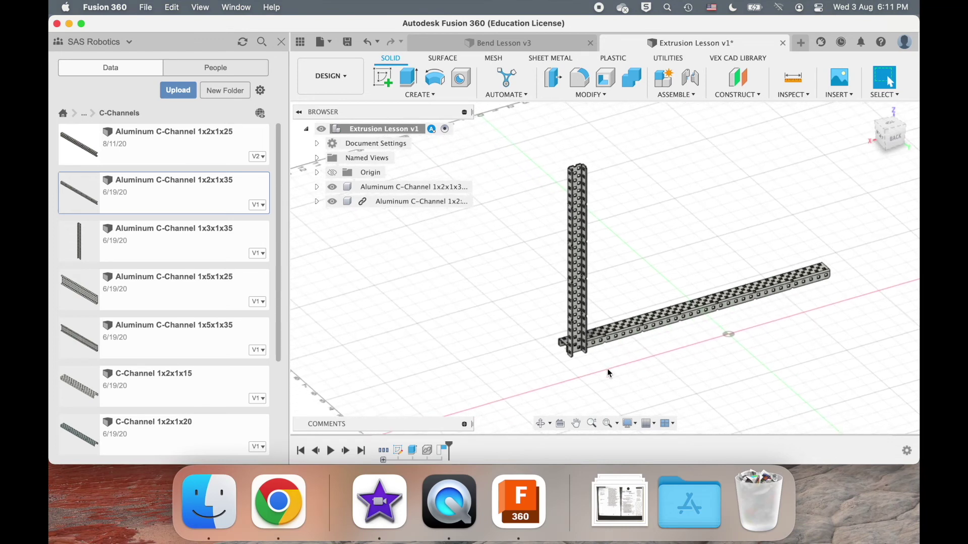
{"action": "key", "text": "super+s"}
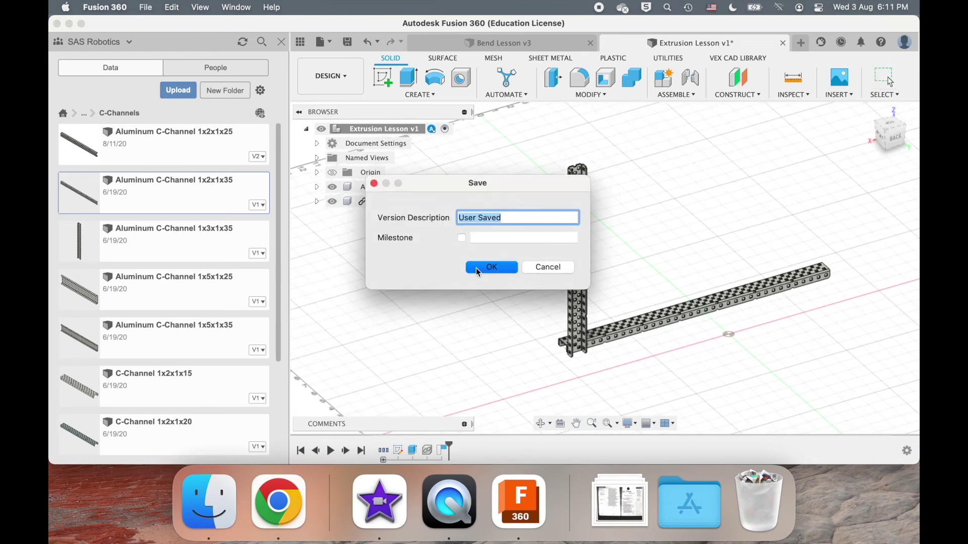
{"action": "key", "text": "Return"}
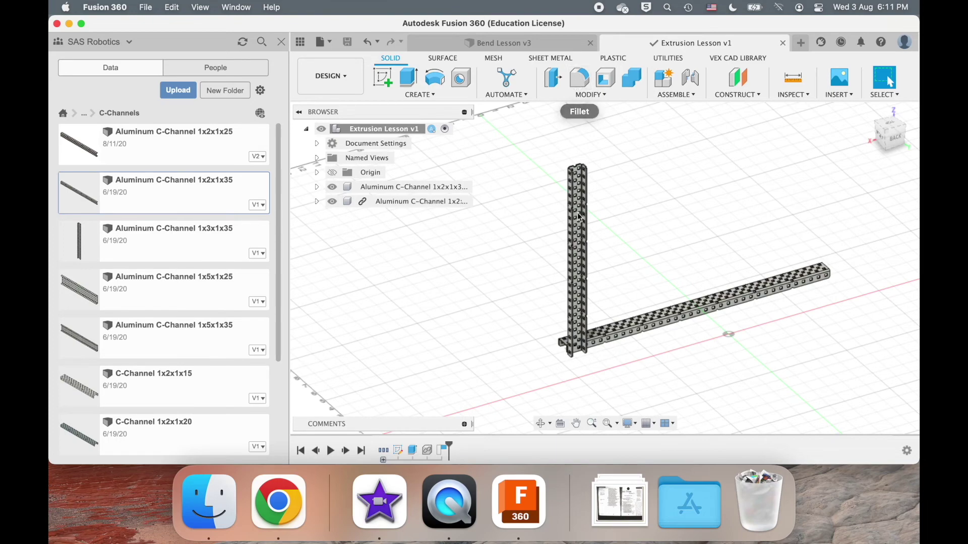
{"action": "scroll", "coordinate": [591, 329], "scroll_direction": "up", "scroll_amount": 2}
{"action": "double_click", "coordinate": [528, 310]}
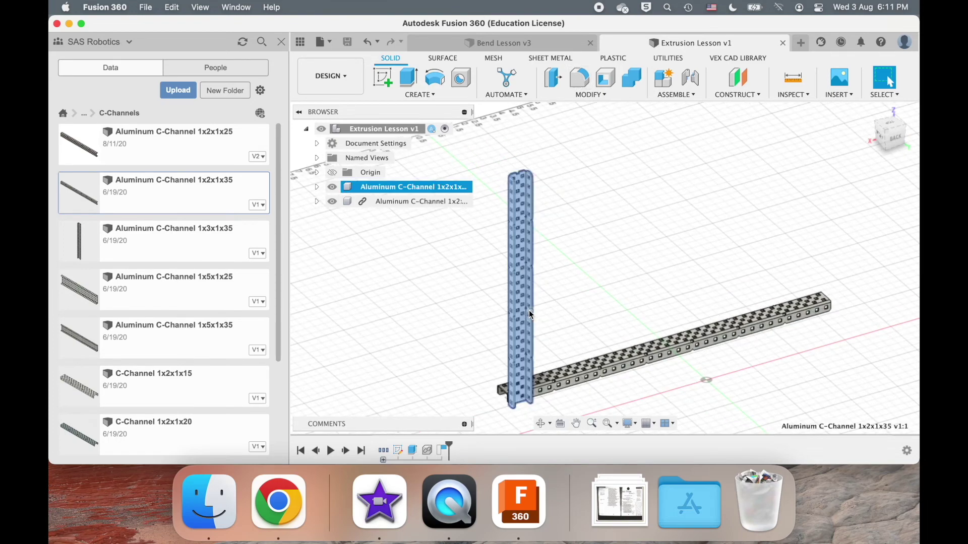
{"action": "left_click", "coordinate": [660, 304]}
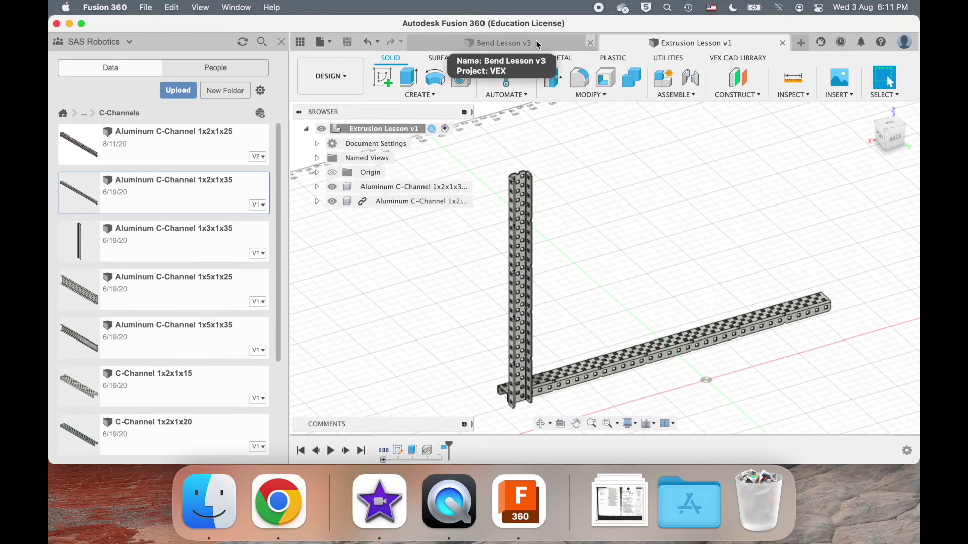
- Switch to the open Bend Lesson v3 design
{"action": "left_click", "coordinate": [520, 43]}
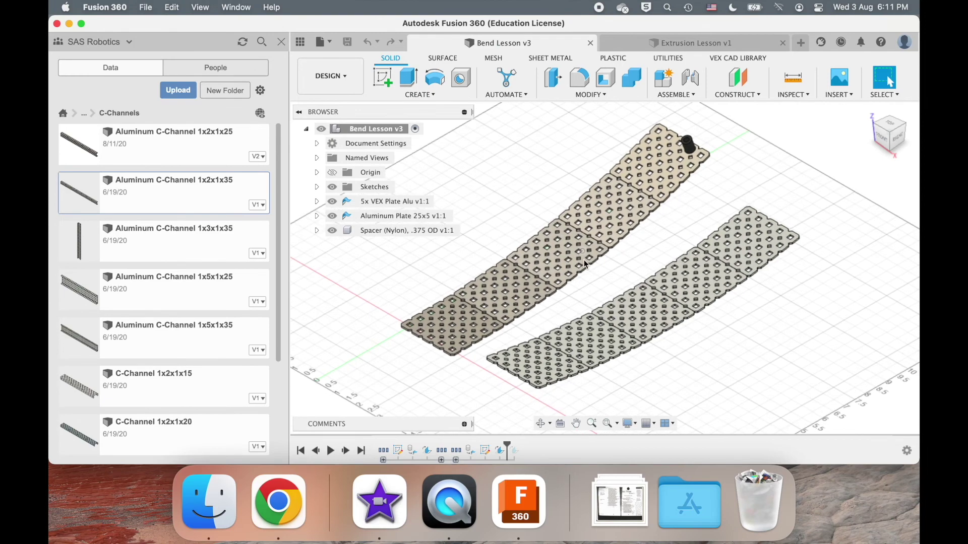
{"action": "left_click", "coordinate": [696, 43]}
{"action": "left_click", "coordinate": [559, 46]}
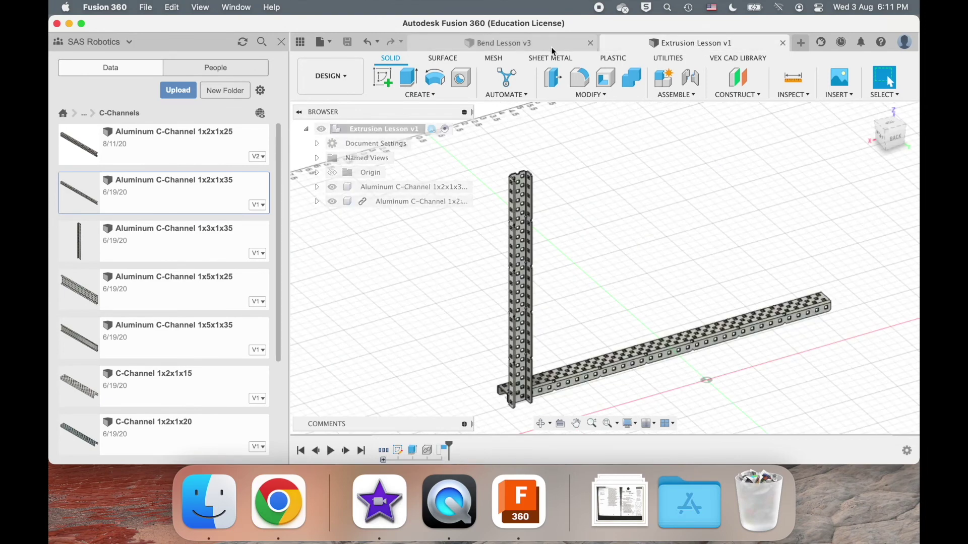
- Activate the Aluminum Plate 25x5 component and create a sketch on the underside of its flat middle section
{"action": "scroll", "coordinate": [633, 335], "scroll_direction": "up", "scroll_amount": 5}
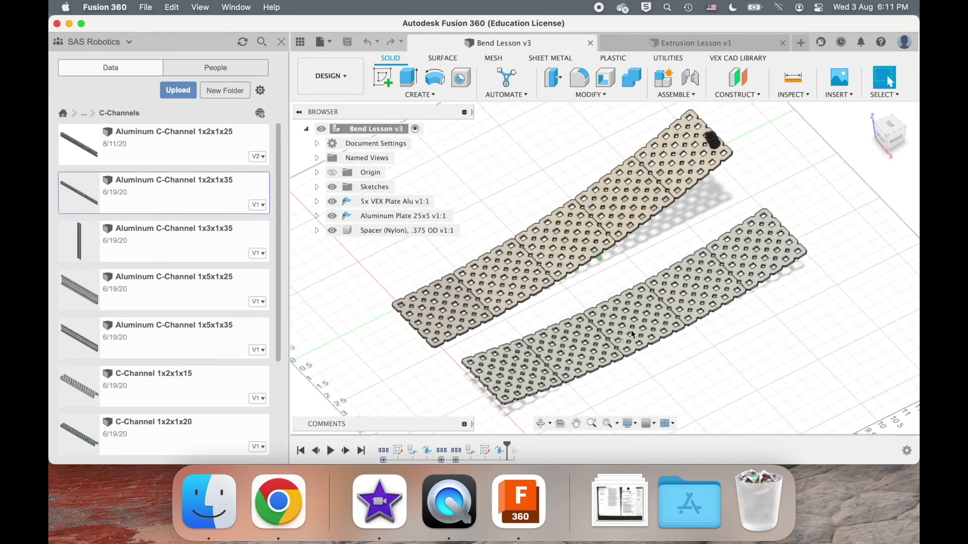
{"action": "scroll", "coordinate": [633, 335], "scroll_direction": "down", "scroll_amount": 10}
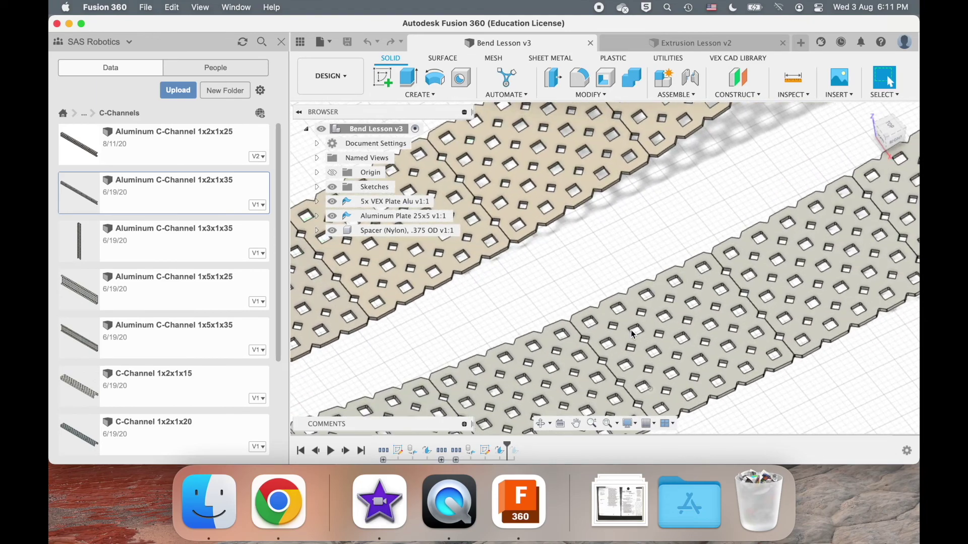
{"action": "scroll", "coordinate": [633, 335], "scroll_direction": "down", "scroll_amount": 10, "text": "shift"}
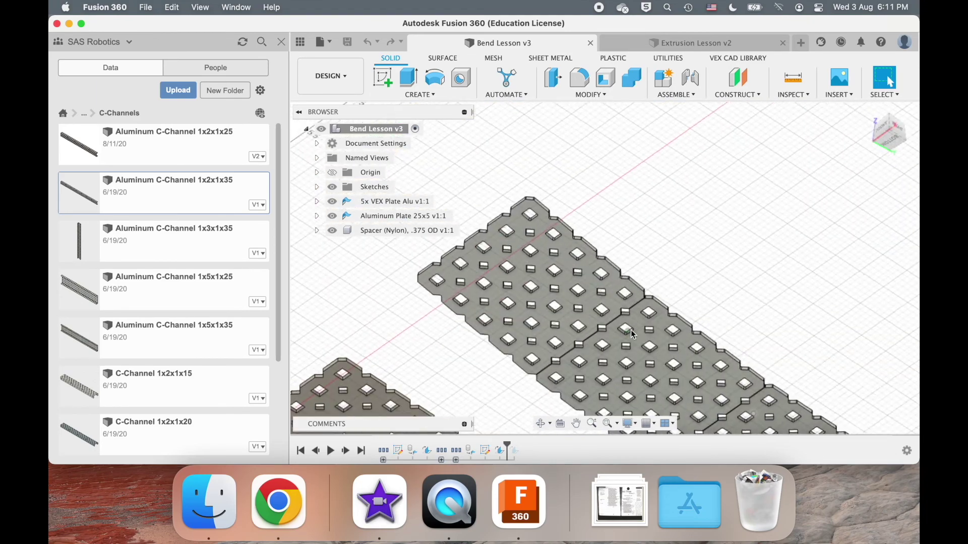
{"action": "scroll", "coordinate": [634, 334], "scroll_direction": "down", "scroll_amount": 5}
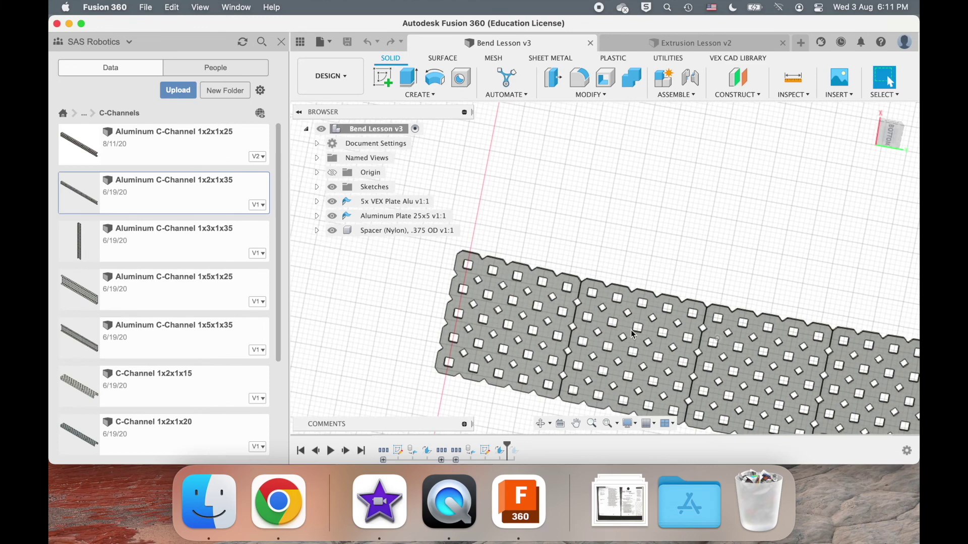
{"action": "key", "text": "s"}
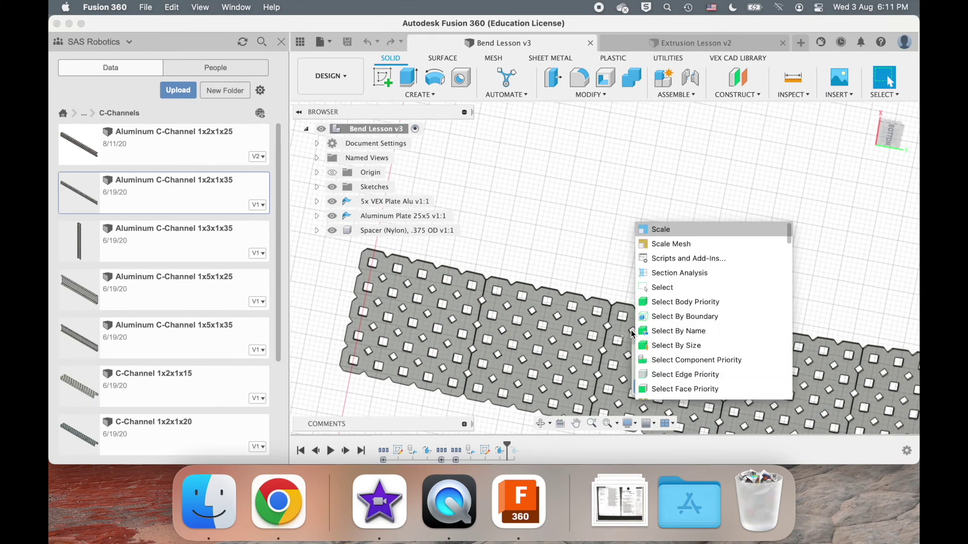
{"action": "left_click", "coordinate": [440, 216]}
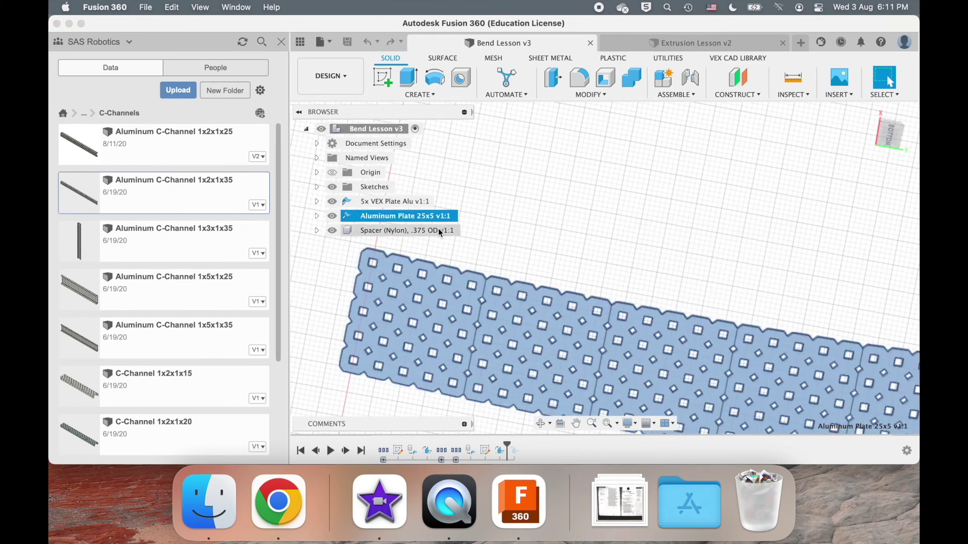
{"action": "left_click", "coordinate": [464, 216]}
{"action": "type", "text": "sk"}
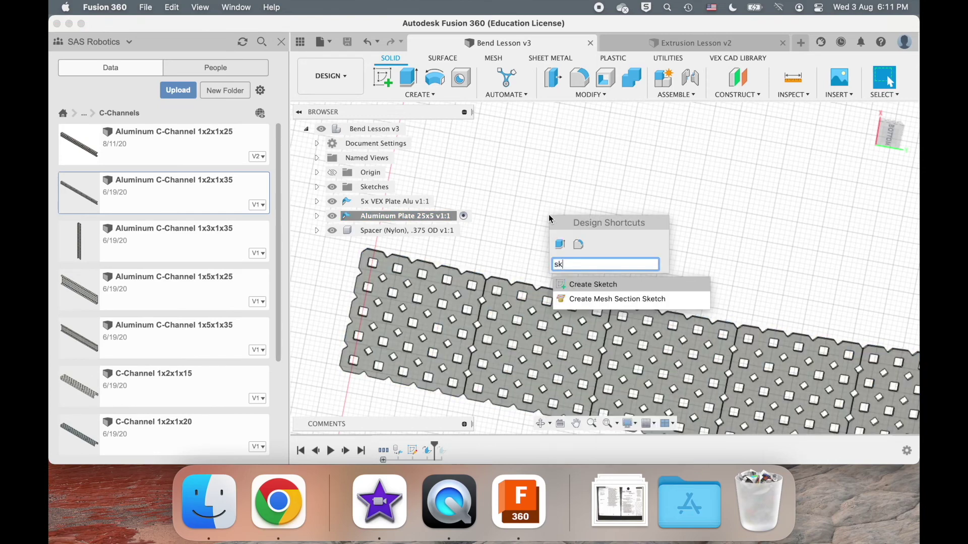
{"action": "key", "text": "Return"}
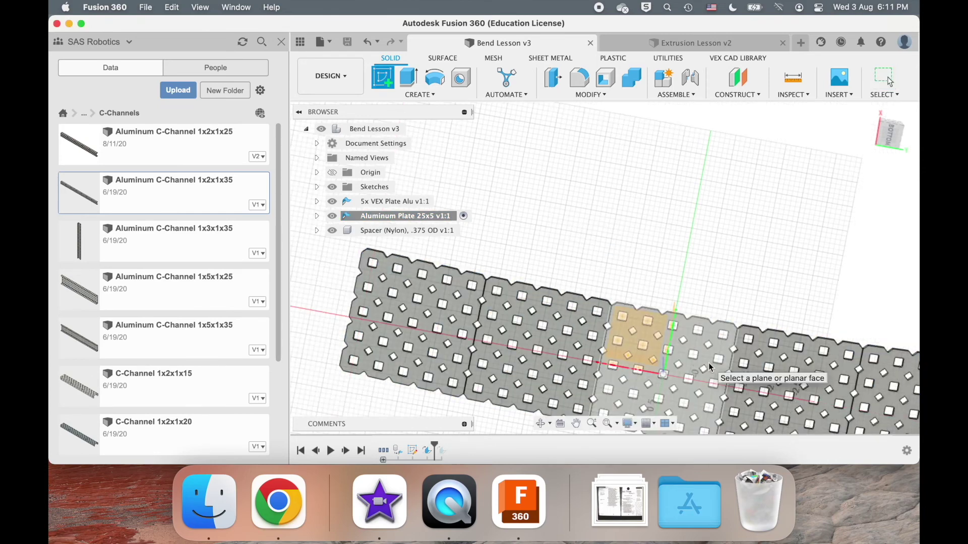
{"action": "left_click", "coordinate": [693, 286]}
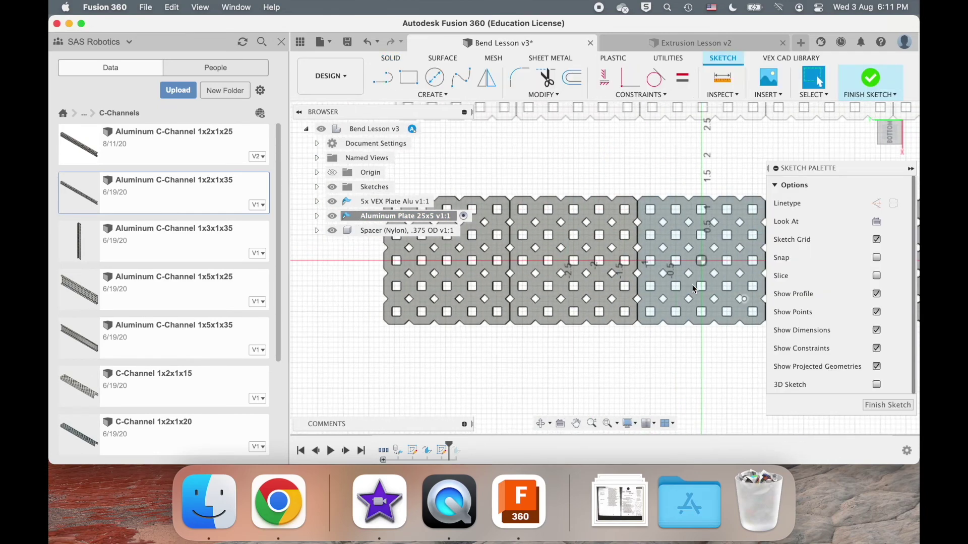
- Sketch a rectangle over three lengthwise hole rows, extending past both plate ends and the outer edge, and finish the sketch
{"action": "left_click", "coordinate": [409, 78]}
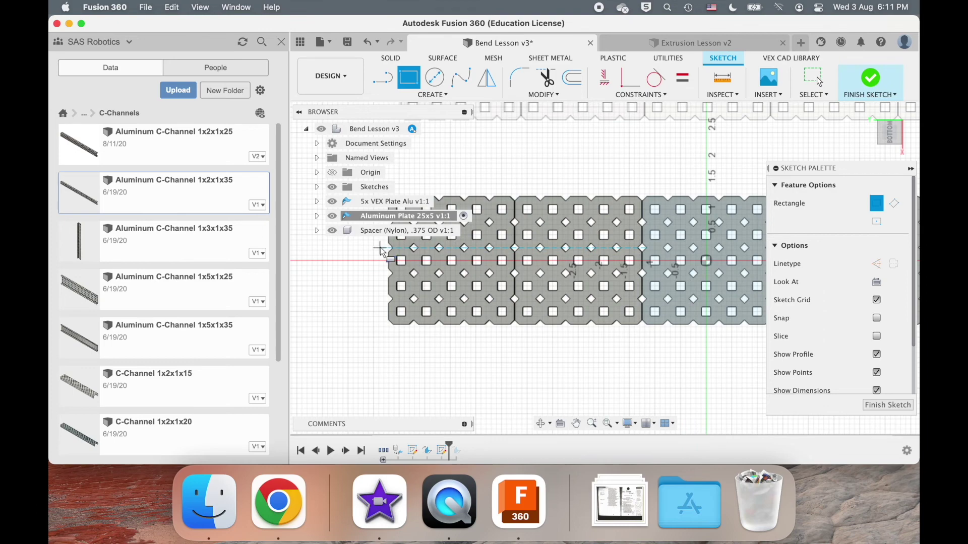
{"action": "left_click", "coordinate": [376, 247]}
{"action": "scroll", "coordinate": [633, 258], "scroll_direction": "down", "scroll_amount": 5}
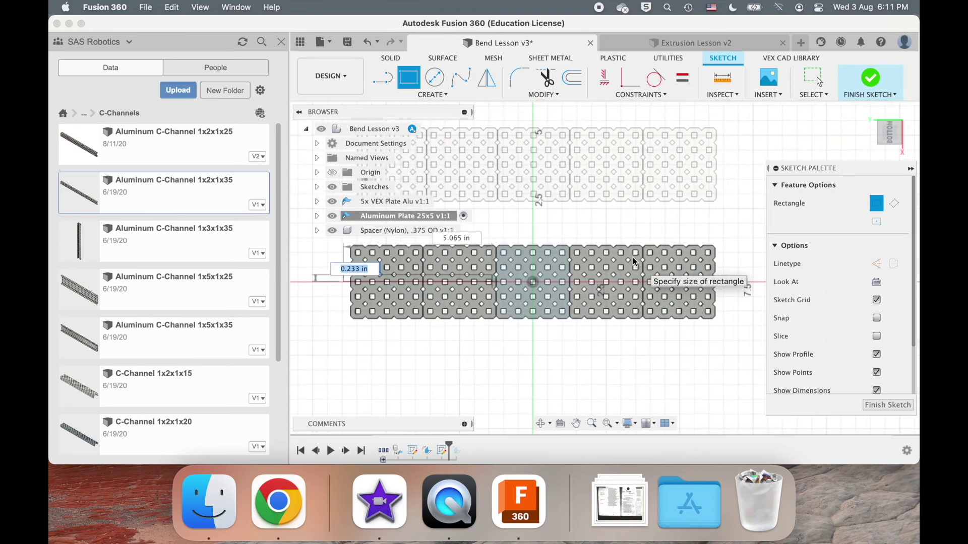
{"action": "scroll", "coordinate": [633, 258], "scroll_direction": "right", "scroll_amount": 2}
{"action": "left_click", "coordinate": [707, 357]}
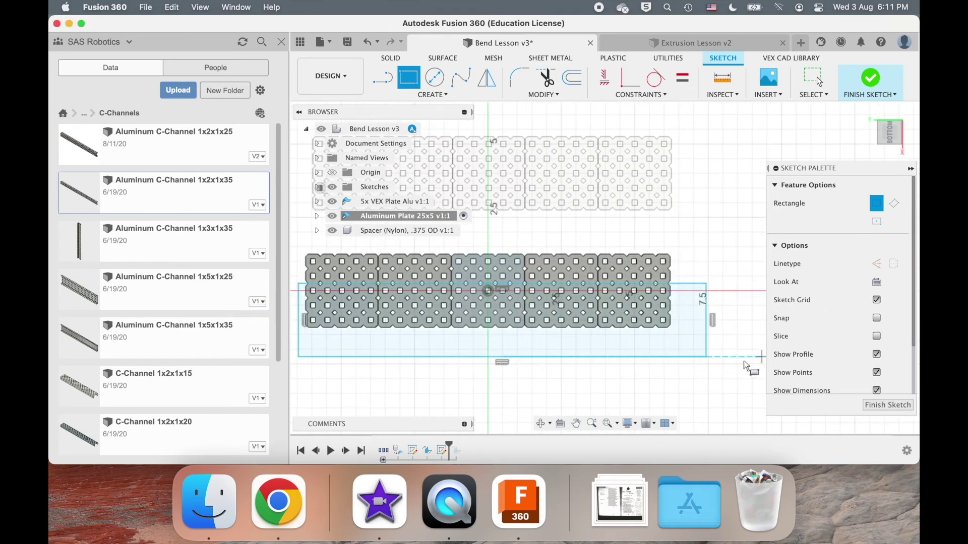
{"action": "left_click", "coordinate": [881, 407]}
- Cut three hole rows off the bent plate by extruding both profiles inside the rectangle -5.00 in with the Cut operation
{"action": "left_click", "coordinate": [504, 312]}
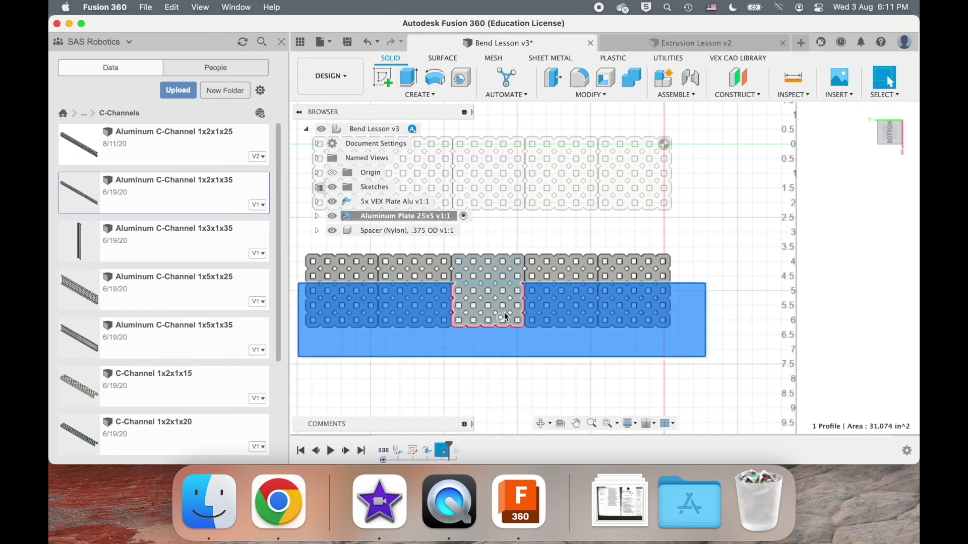
{"action": "scroll", "coordinate": [505, 312], "scroll_direction": "up", "scroll_amount": 3}
{"action": "left_click", "coordinate": [527, 353], "text": "shift"}
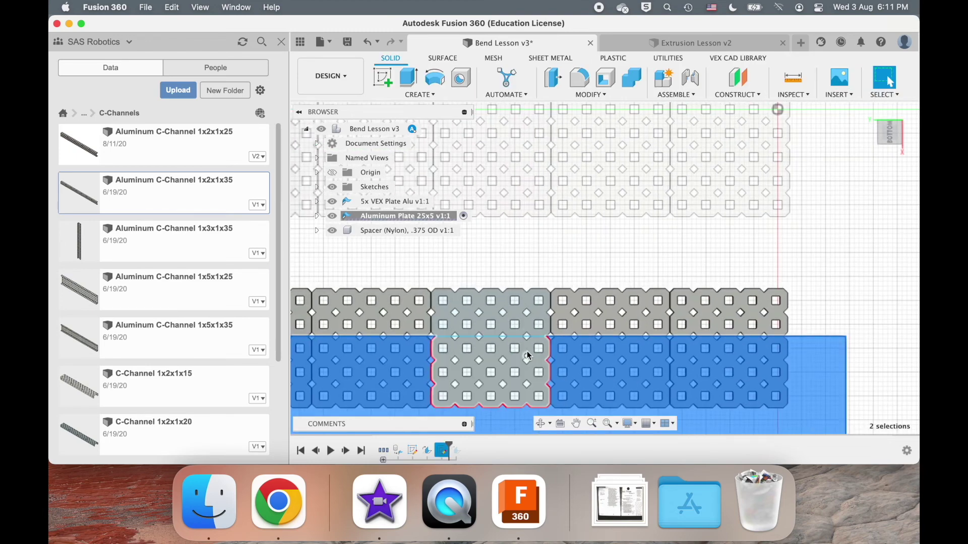
{"action": "key", "text": "e"}
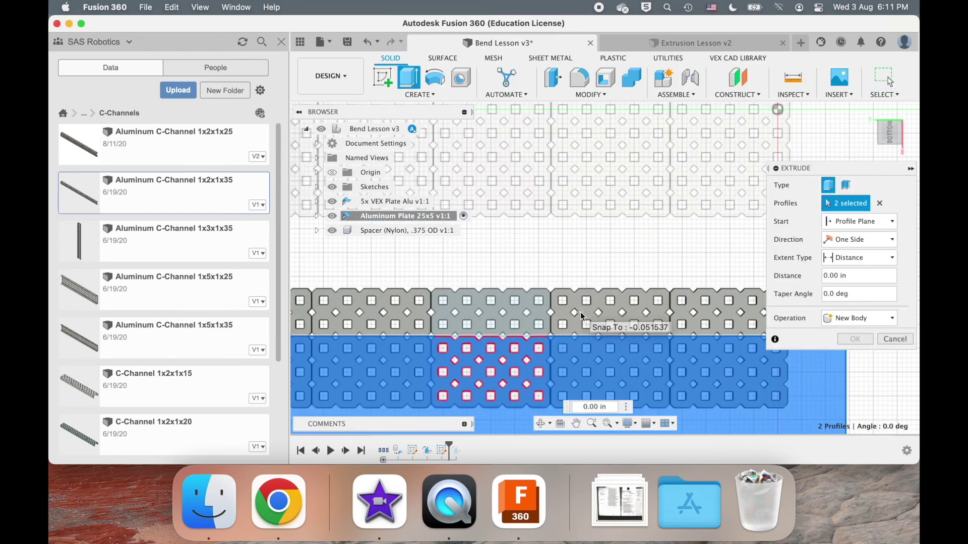
{"action": "scroll", "coordinate": [580, 312], "scroll_direction": "left", "scroll_amount": 5, "text": "shift"}
{"action": "scroll", "coordinate": [579, 312], "scroll_direction": "up", "scroll_amount": 5, "text": "shift"}
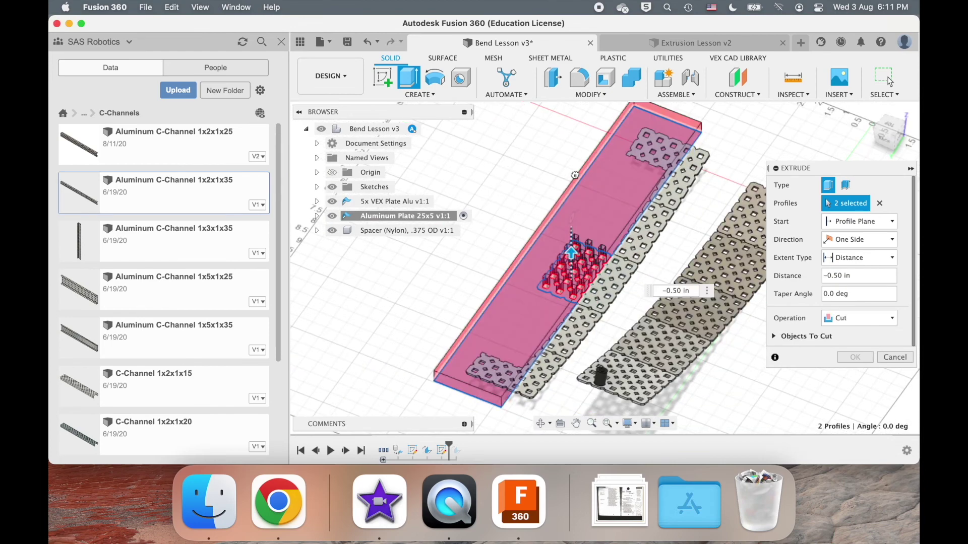
{"action": "scroll", "coordinate": [598, 198], "scroll_direction": "up", "scroll_amount": 3}
{"action": "scroll", "coordinate": [604, 201], "scroll_direction": "down", "scroll_amount": 2, "text": "shift"}
{"action": "scroll", "coordinate": [604, 201], "scroll_direction": "right", "scroll_amount": 2, "text": "shift"}
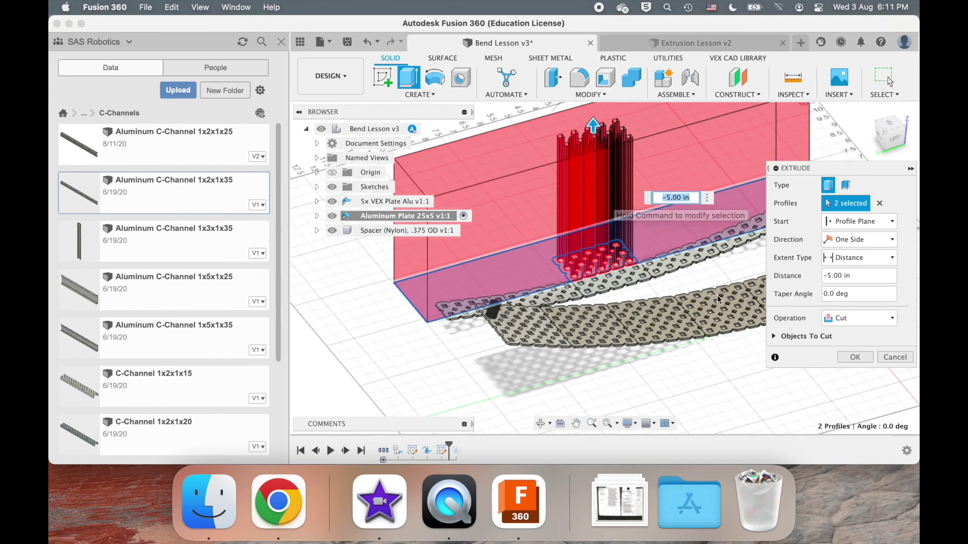
{"action": "left_click", "coordinate": [854, 354]}
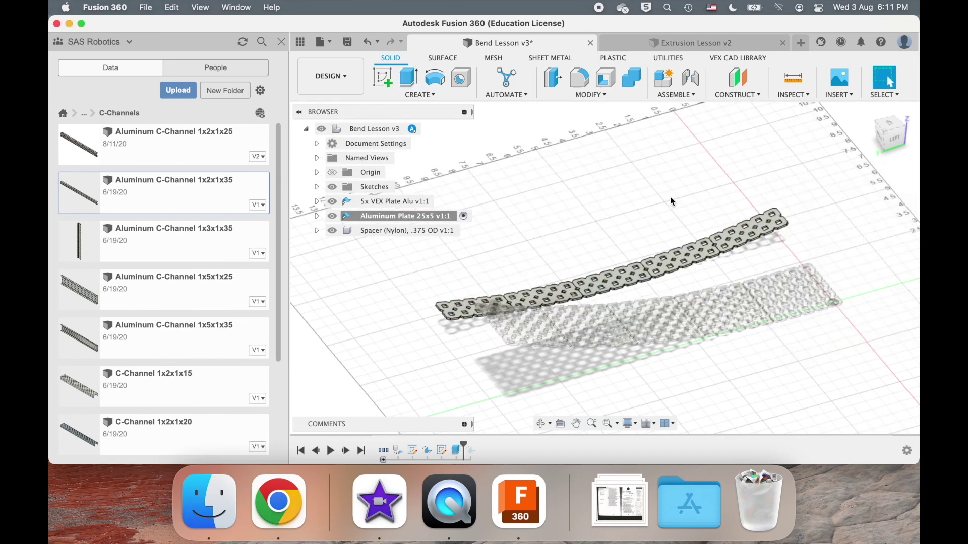
- Examine the trimmed Aluminum Plate 25x5 from several sides
{"action": "scroll", "coordinate": [671, 201], "scroll_direction": "right", "scroll_amount": 8, "text": "shift"}
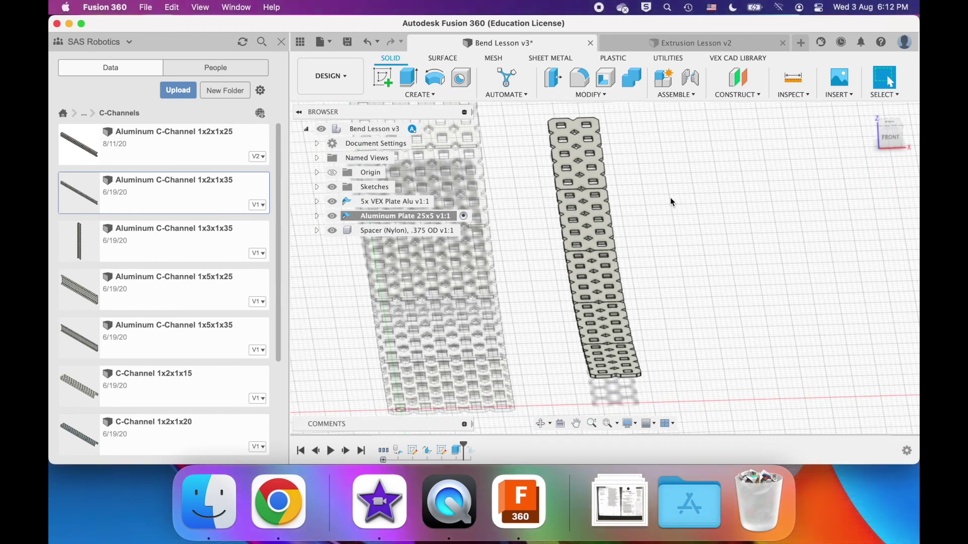
{"action": "scroll", "coordinate": [670, 202], "scroll_direction": "left", "scroll_amount": 8, "text": "shift"}
{"action": "scroll", "coordinate": [670, 201], "scroll_direction": "up", "scroll_amount": 5, "text": "shift"}
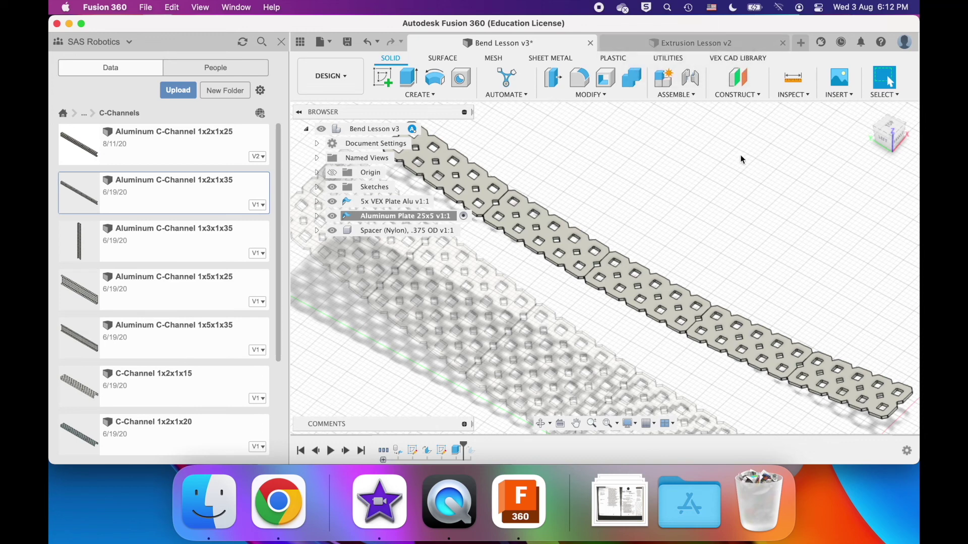
{"action": "left_click", "coordinate": [758, 60]}
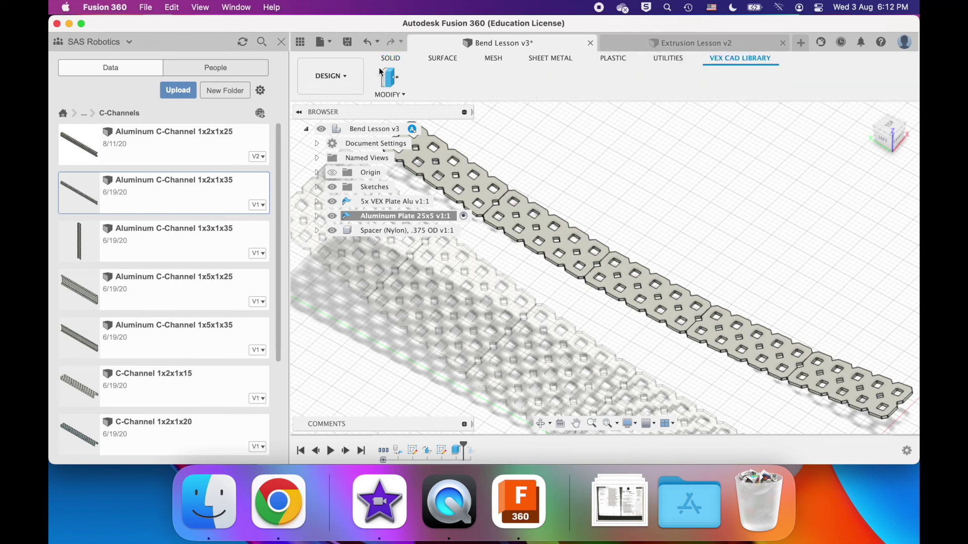
{"action": "left_click", "coordinate": [403, 59]}
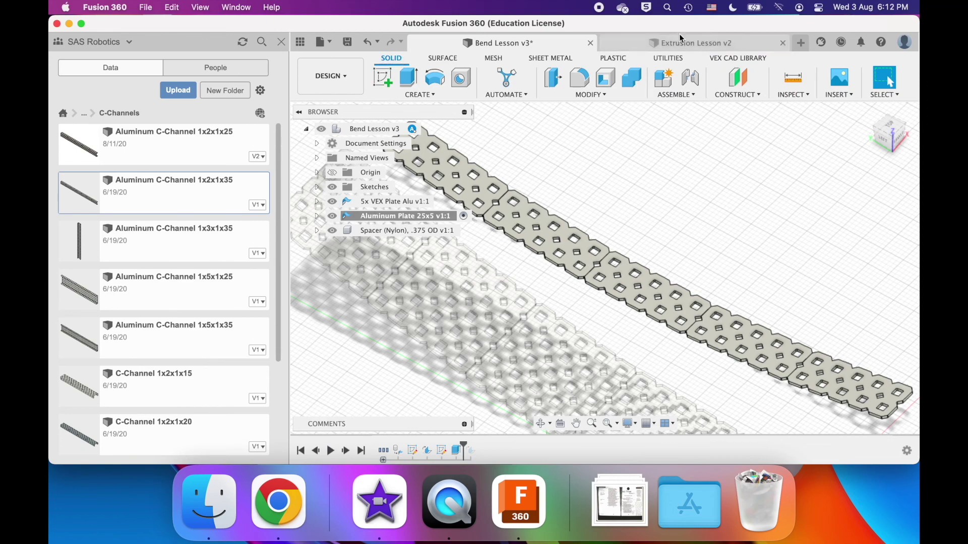
- Return to the Extrusion Lesson v2 design and examine how the upright channel sits against the horizontal channel
{"action": "left_click", "coordinate": [724, 41]}
{"action": "scroll", "coordinate": [577, 319], "scroll_direction": "up", "scroll_amount": 5}
{"action": "scroll", "coordinate": [576, 319], "scroll_direction": "left", "scroll_amount": 5}
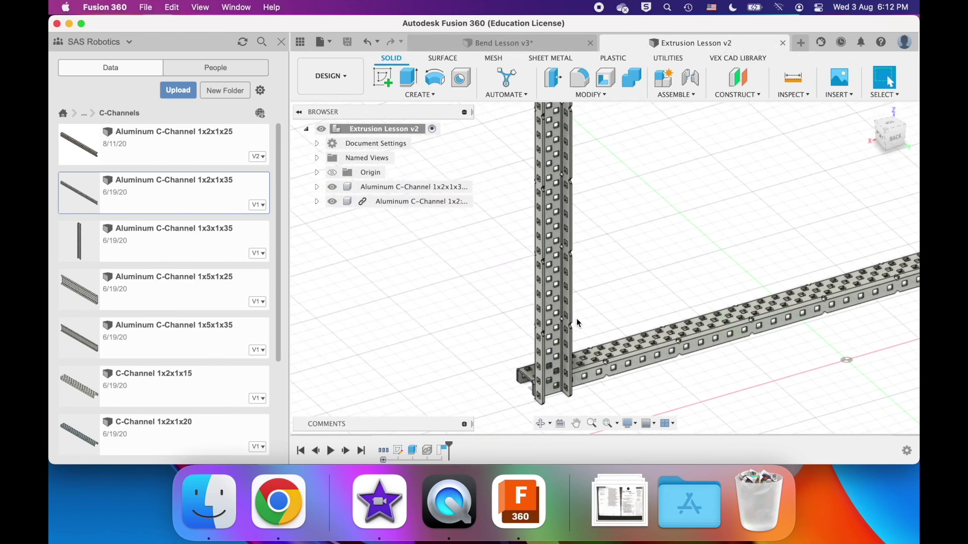
{"action": "scroll", "coordinate": [577, 318], "scroll_direction": "down", "scroll_amount": 3}
{"action": "scroll", "coordinate": [576, 319], "scroll_direction": "down", "scroll_amount": 5}
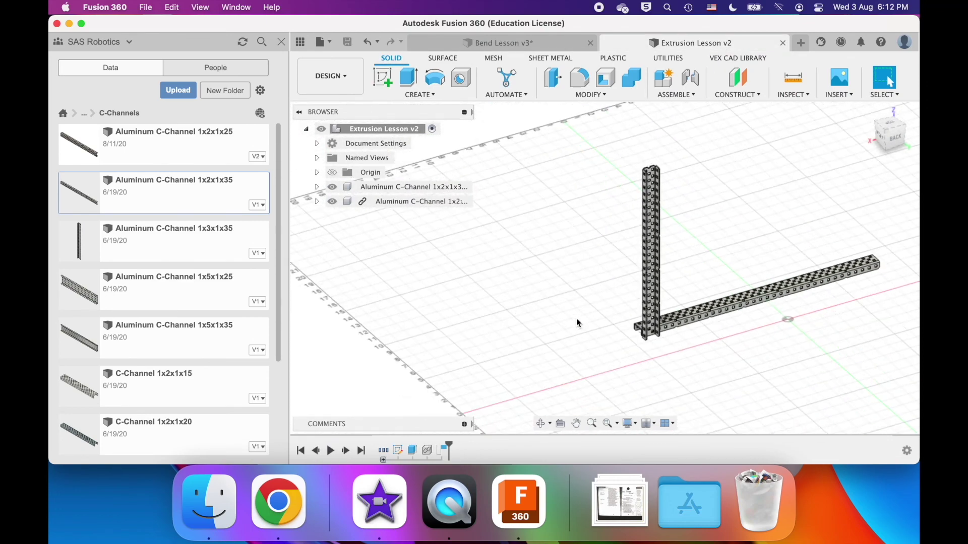
{"action": "scroll", "coordinate": [577, 319], "scroll_direction": "up", "scroll_amount": 2}
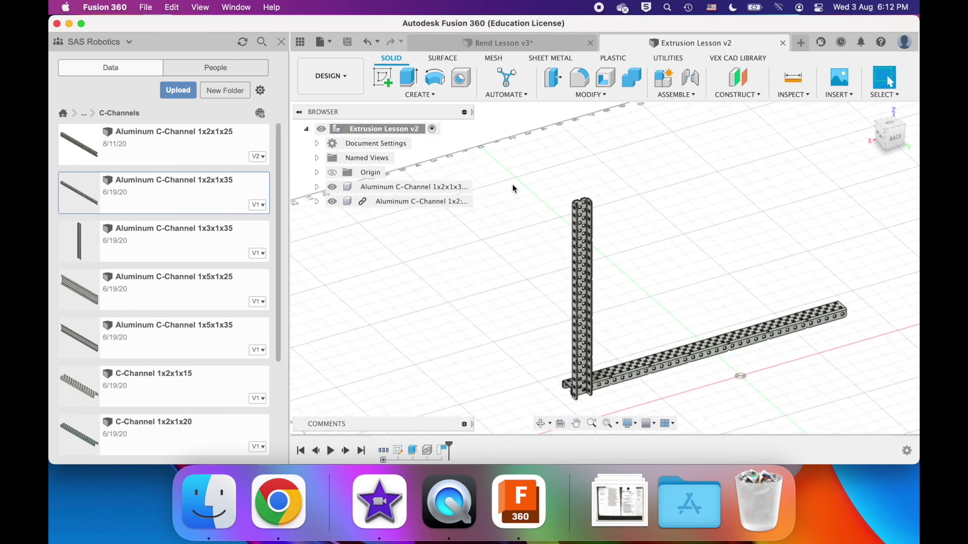
{"action": "scroll", "coordinate": [600, 258], "scroll_direction": "up", "scroll_amount": 3}
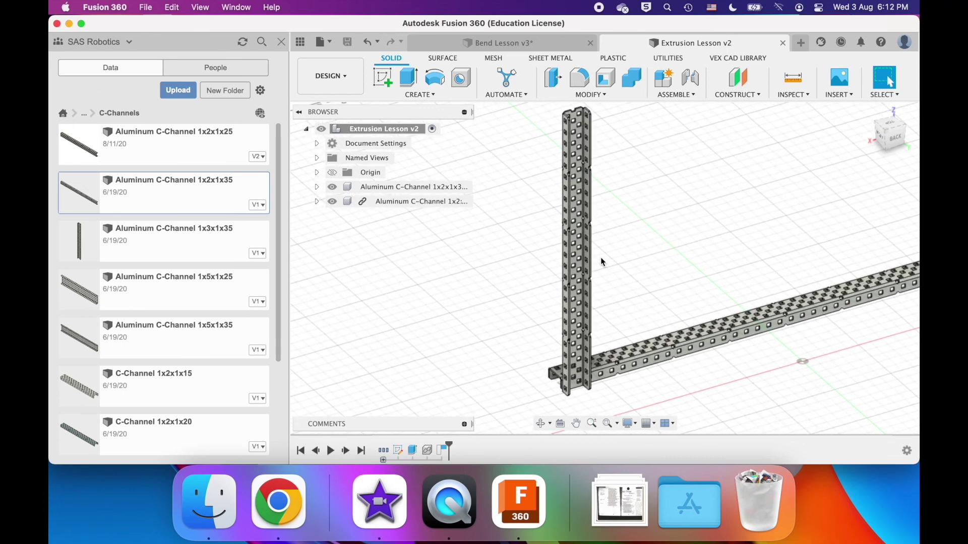